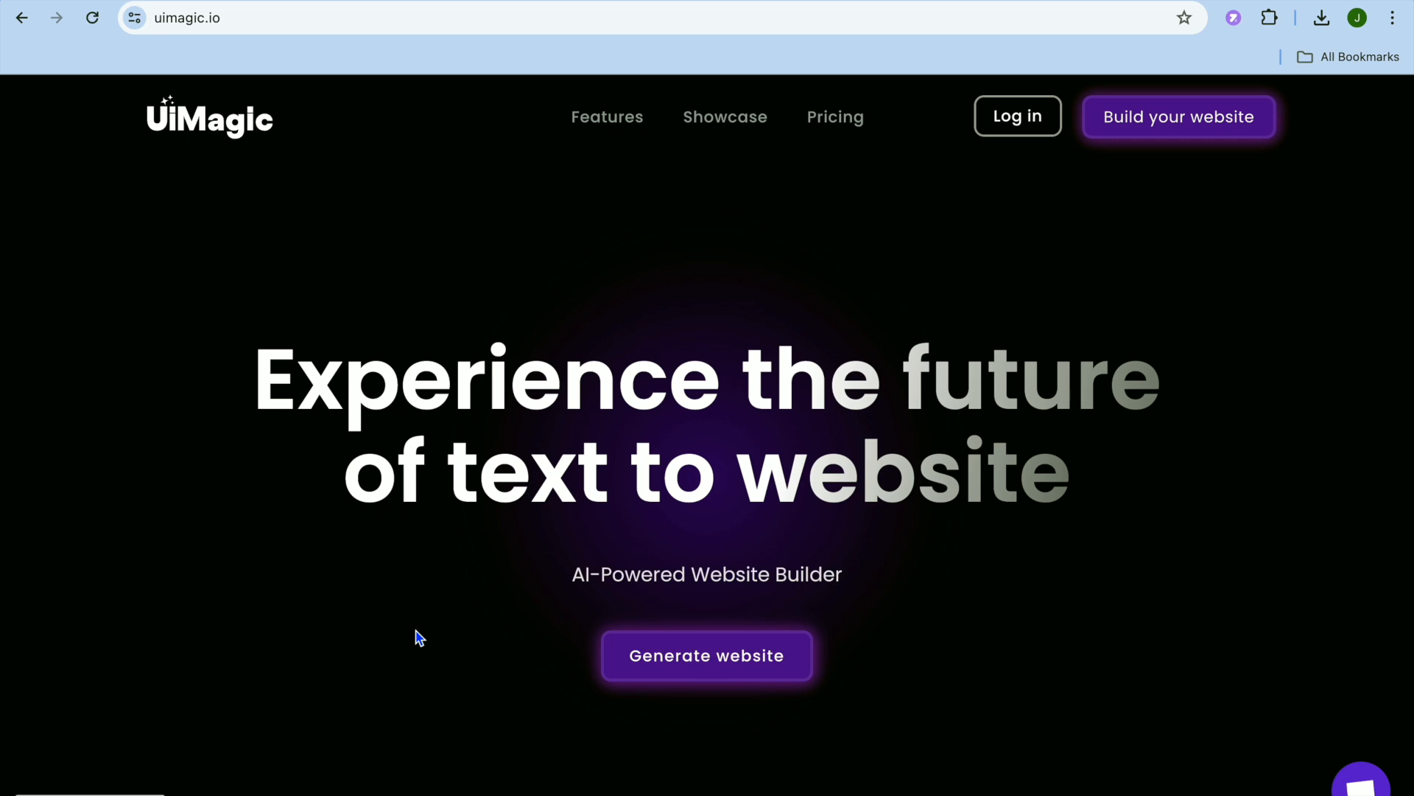
Go to the pricing plans and get started with the free Basics plan.
click(837, 127)
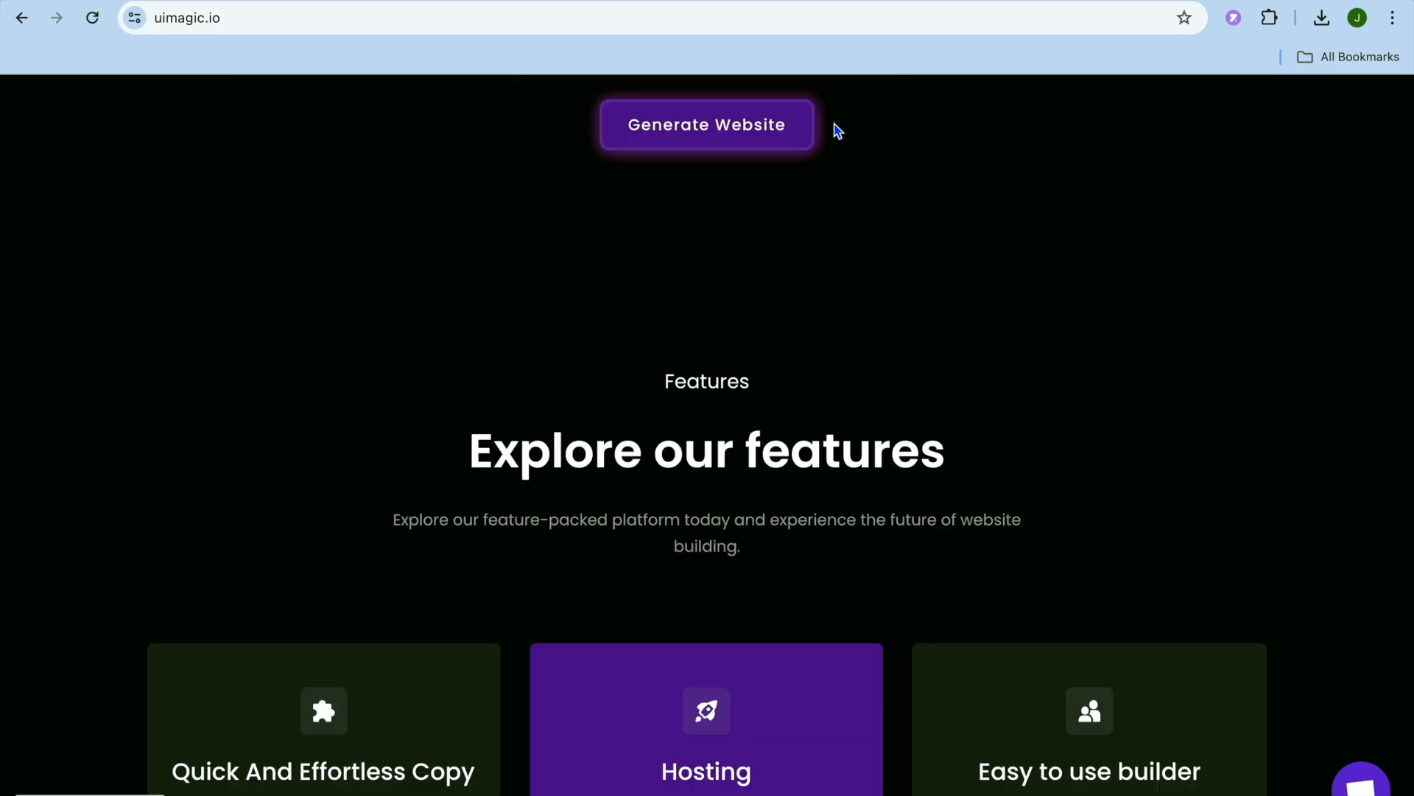
scroll(563, 378, down, 3)
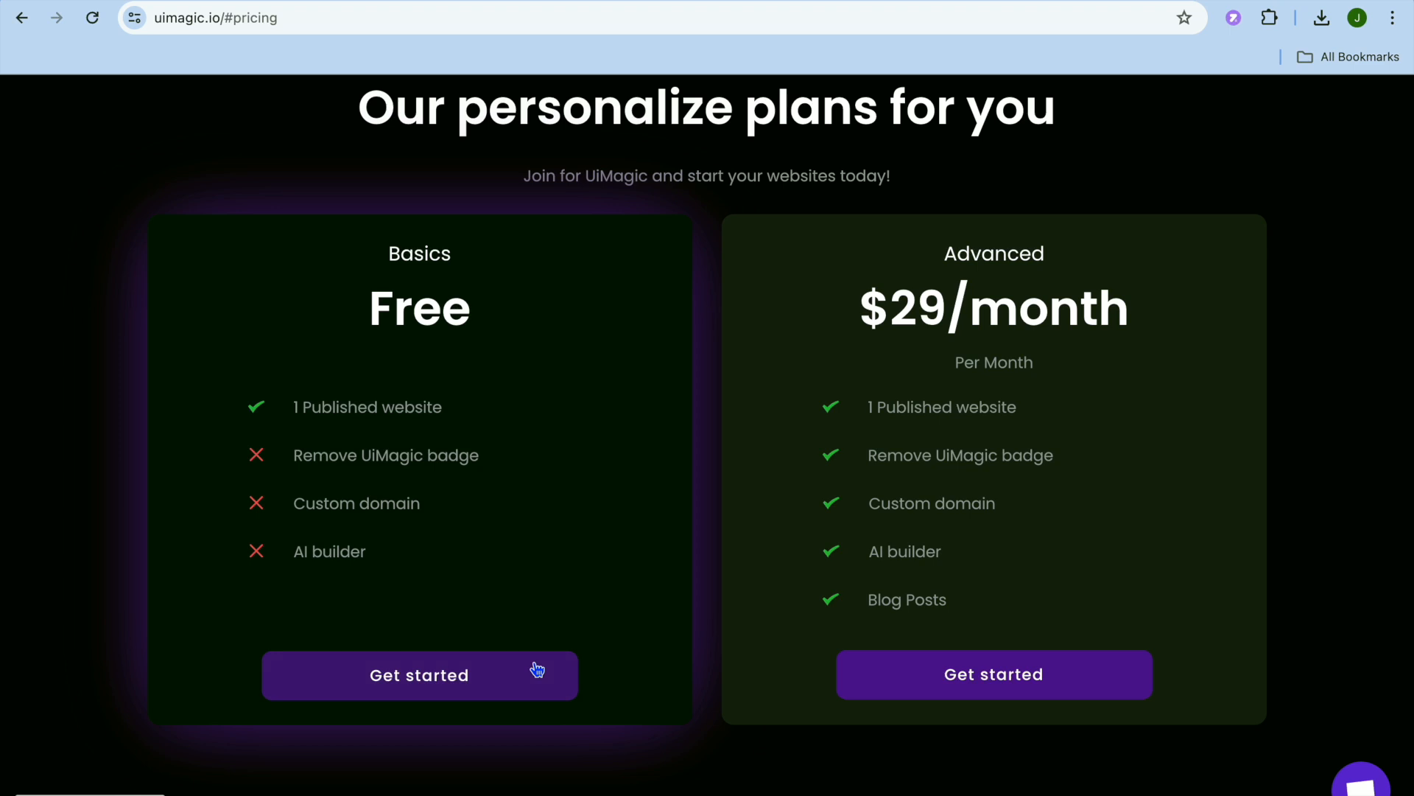
click(514, 681)
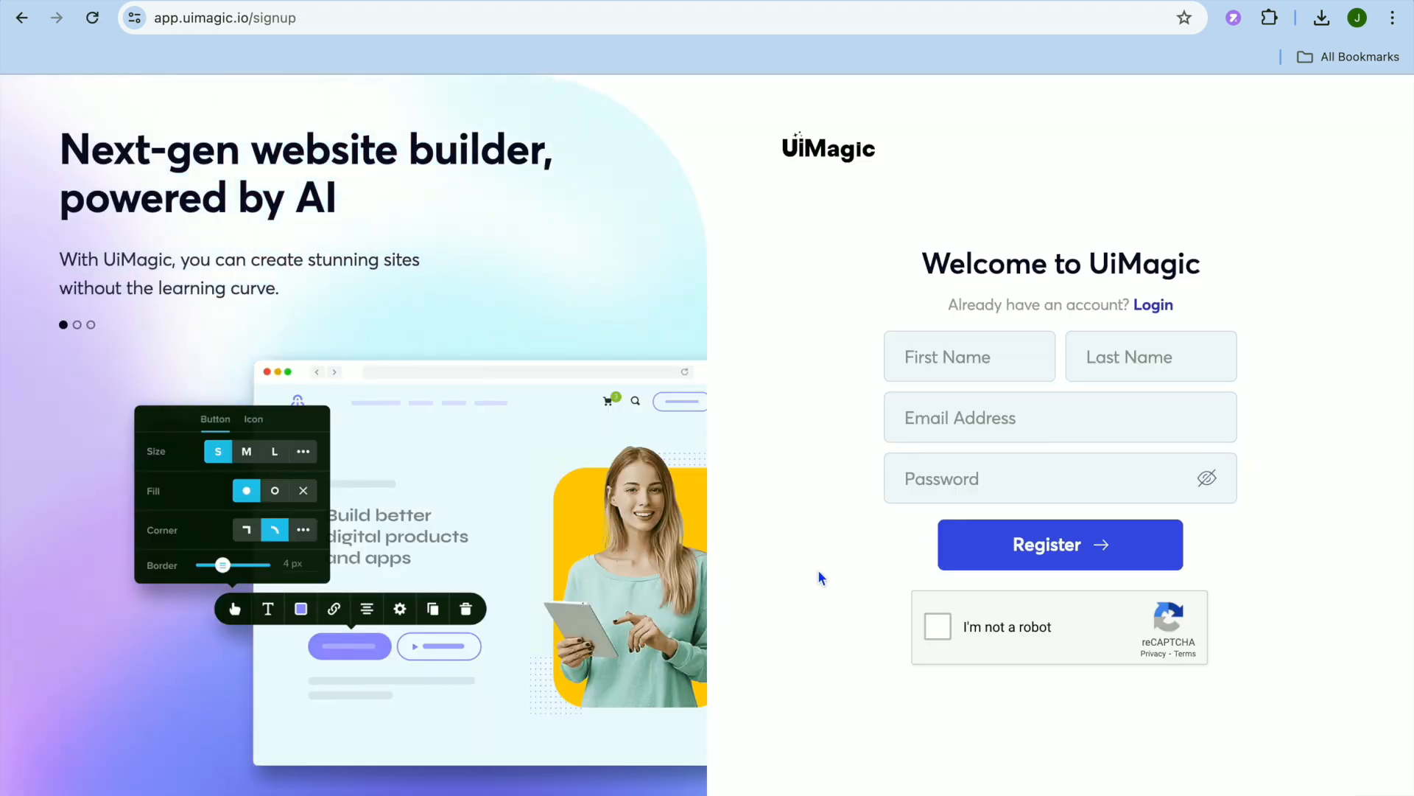
Fill in the first and last name on the sign-up form from the saved address entry and activate the email address field.
click(935, 358)
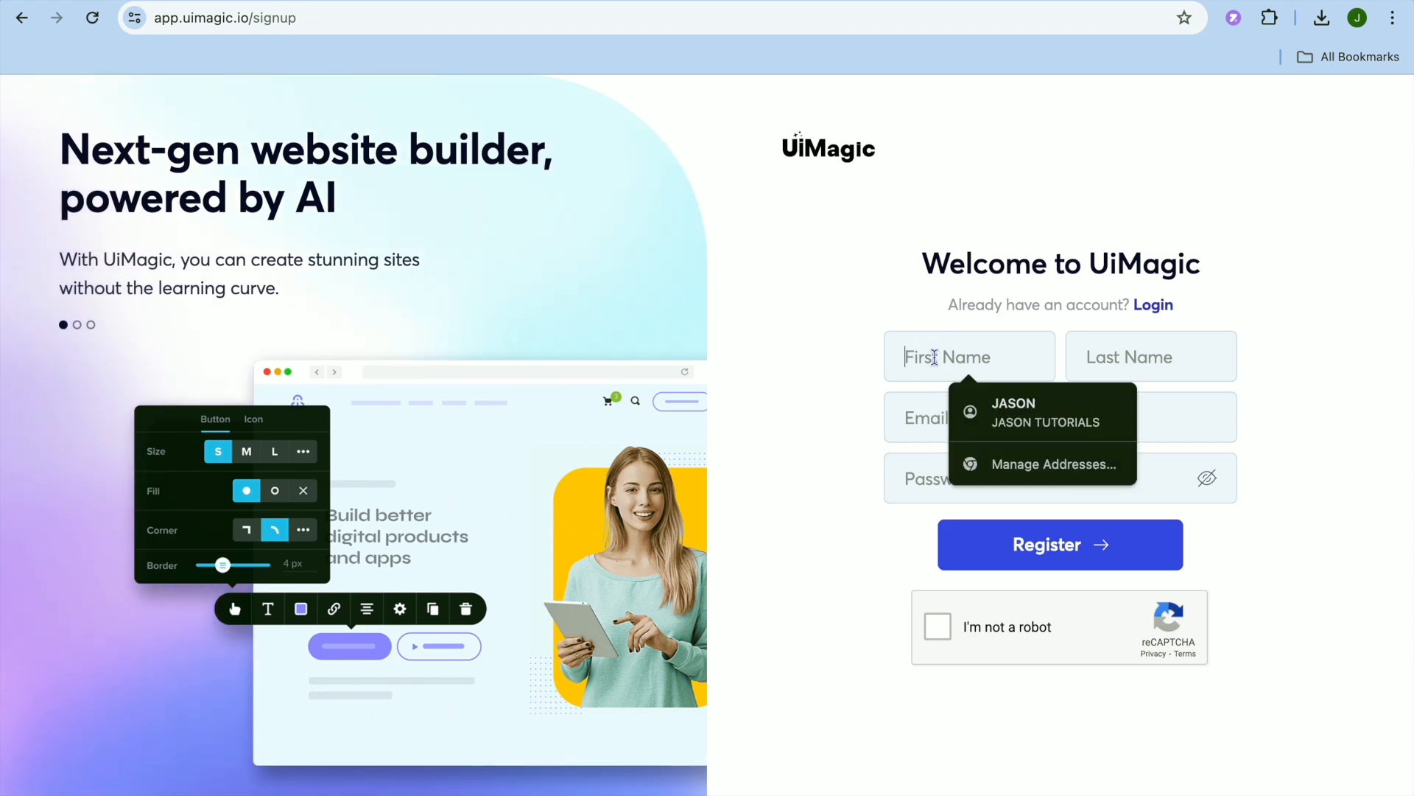
click(1029, 413)
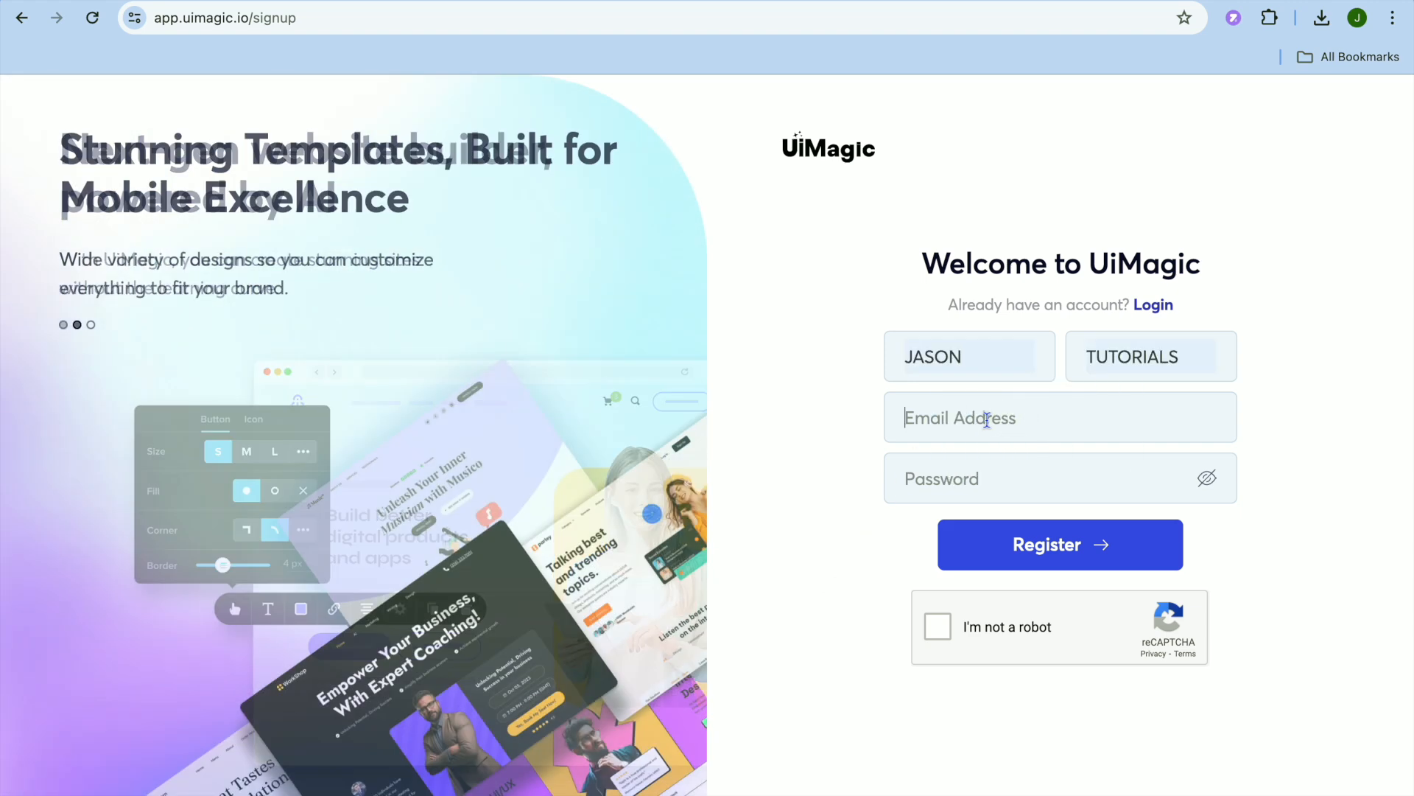
click(987, 418)
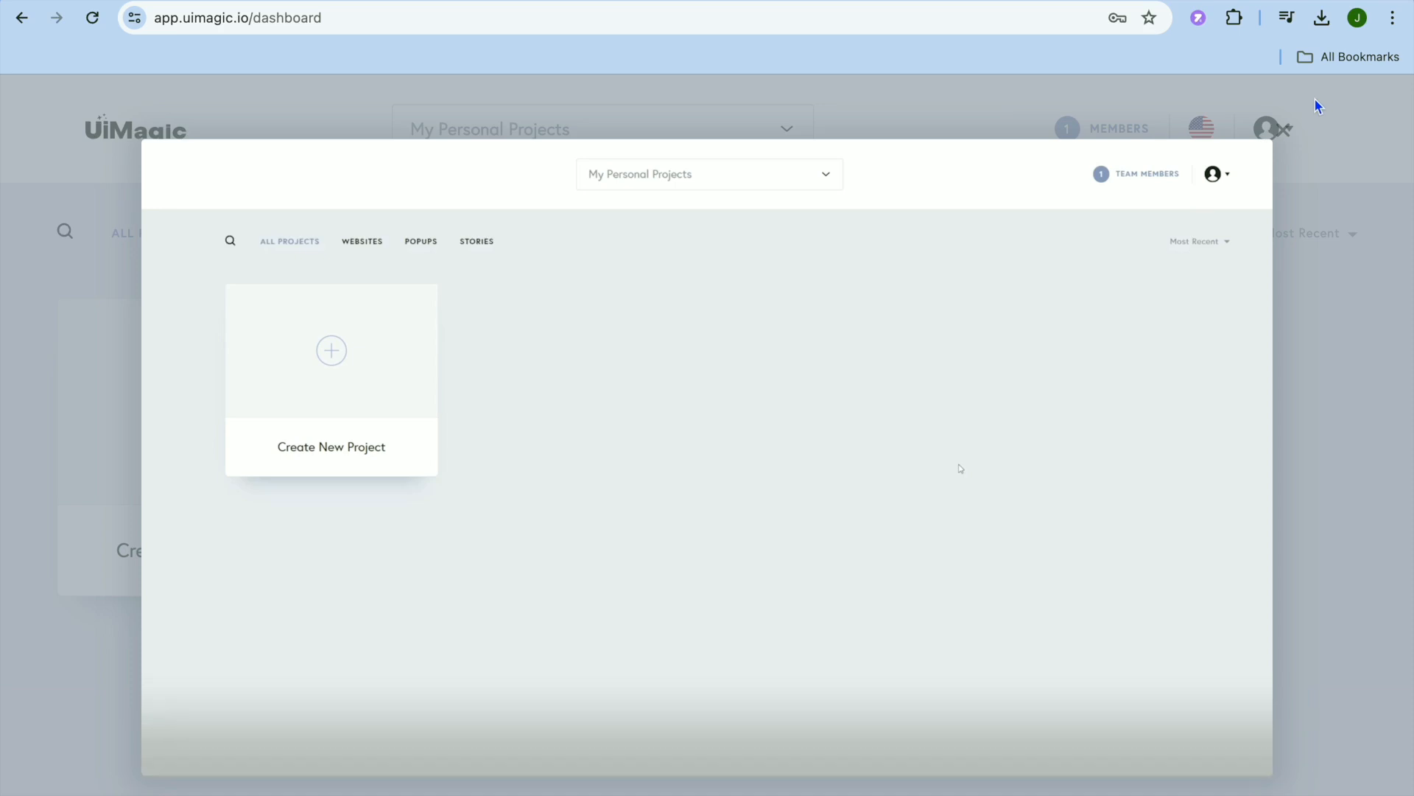
Dismiss the intro overlay and create a new Website & Landing Page project that starts with a template.
click(1286, 131)
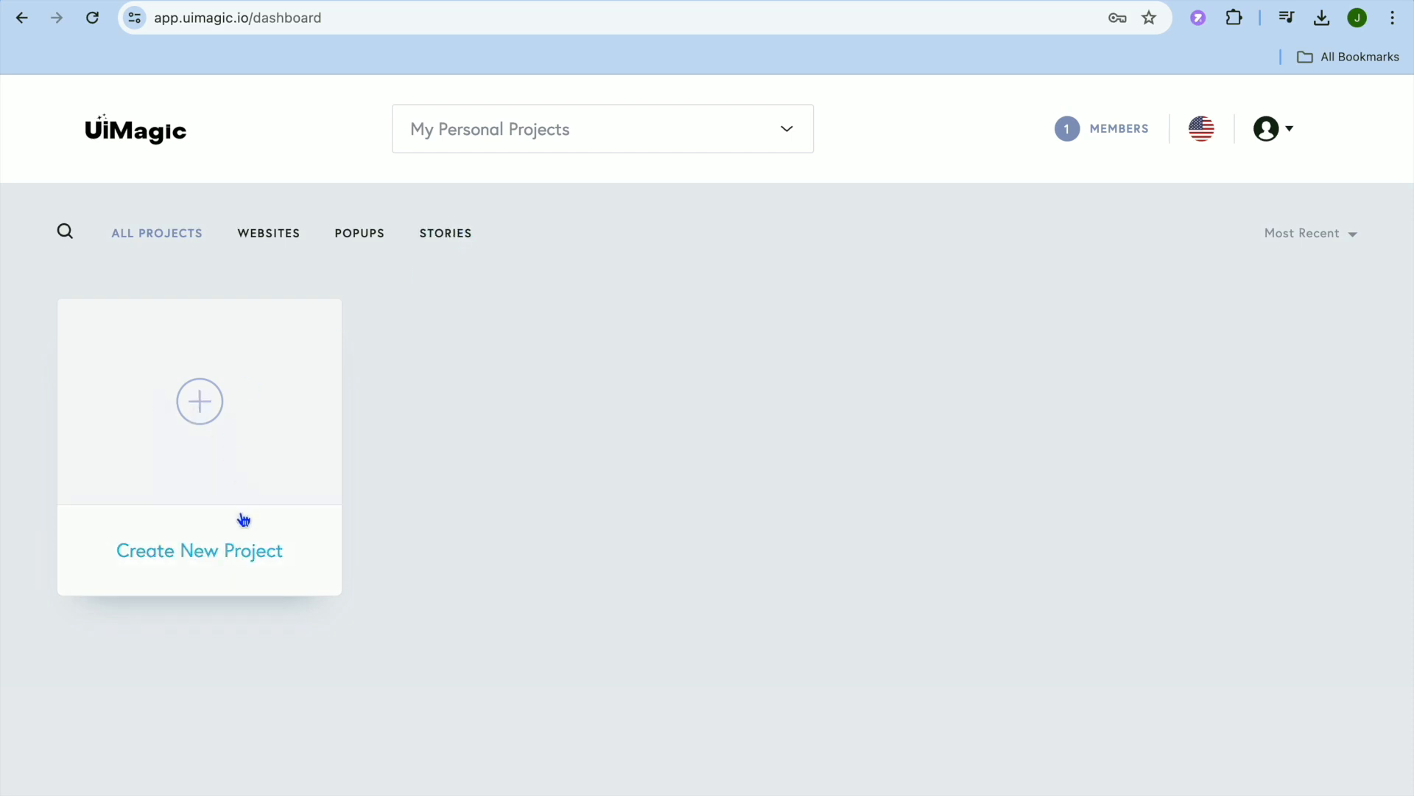
click(210, 560)
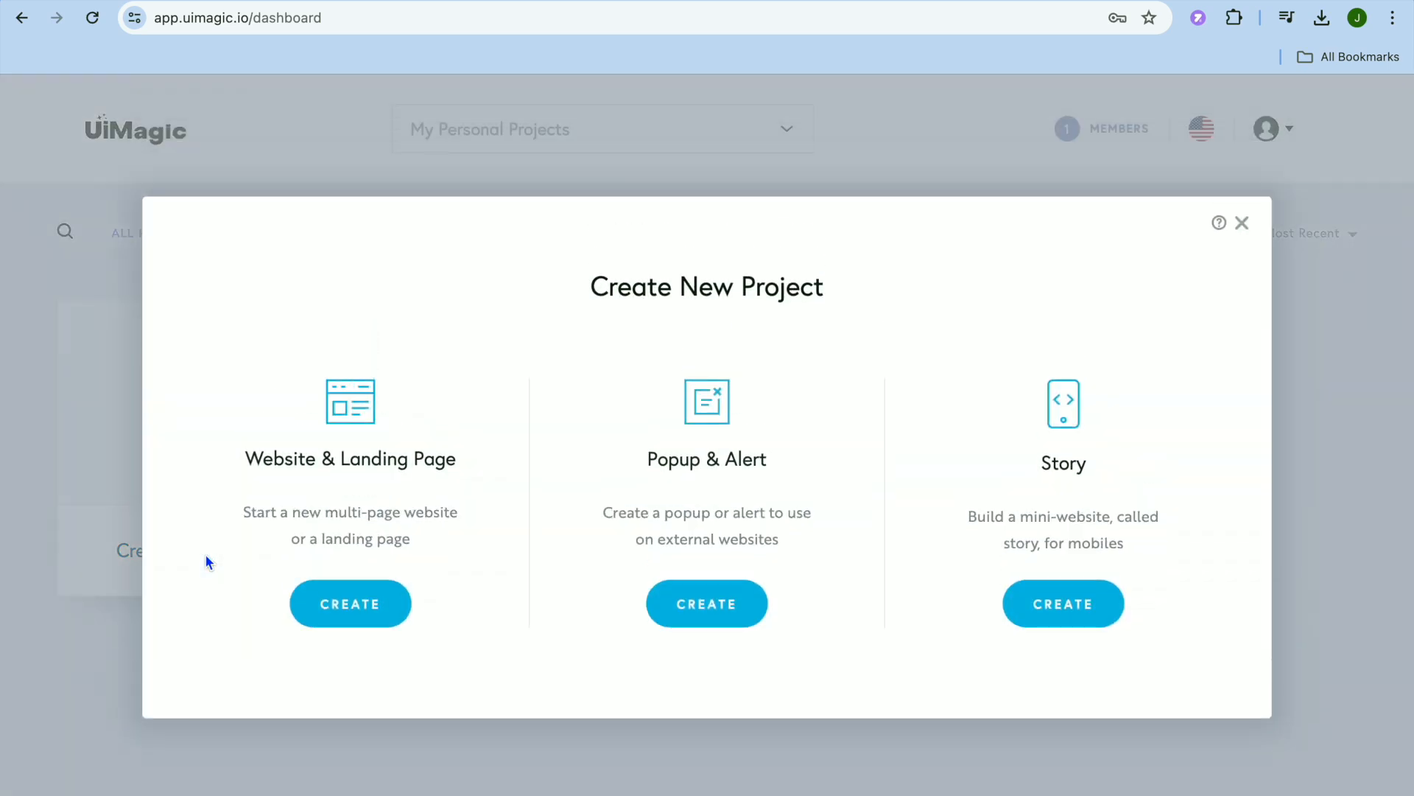
click(347, 612)
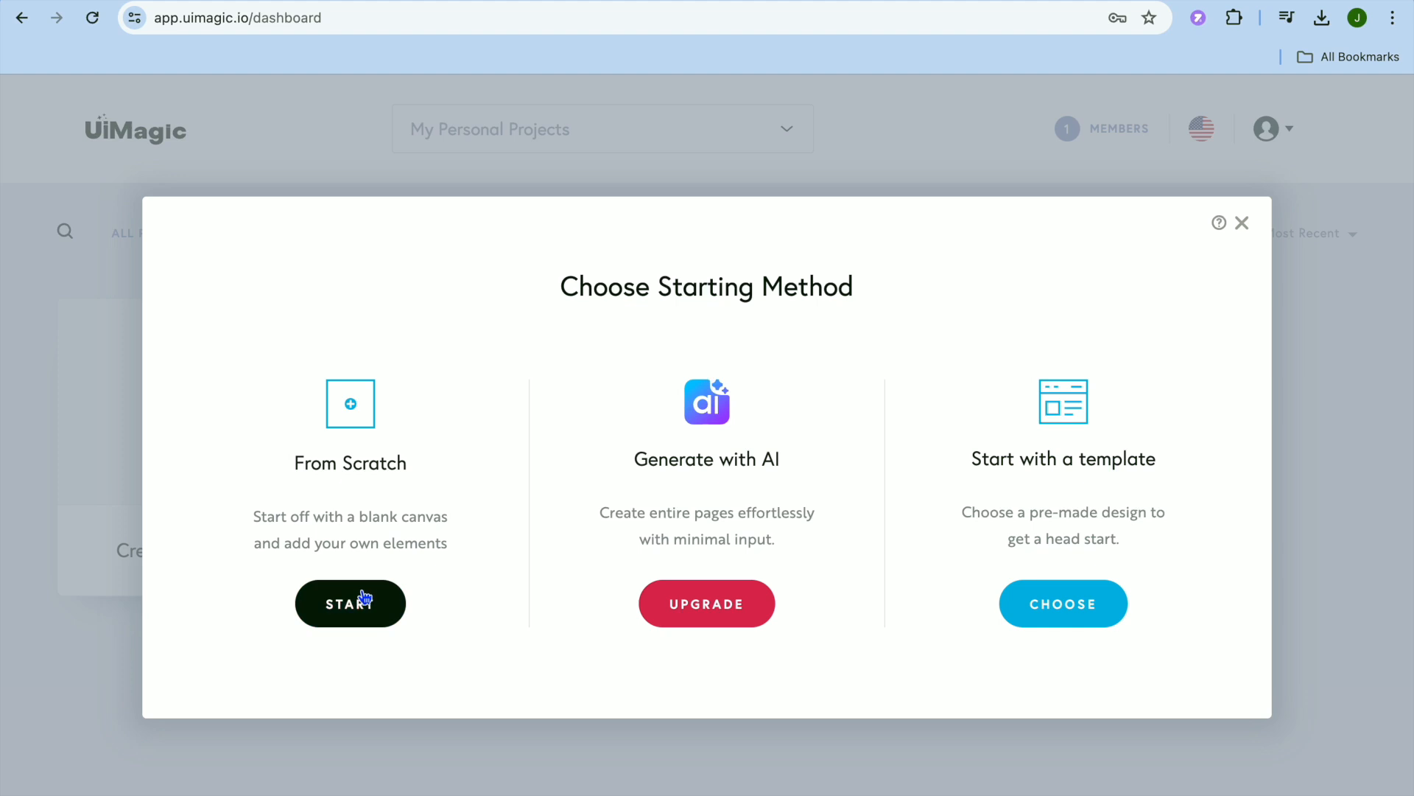
click(1072, 610)
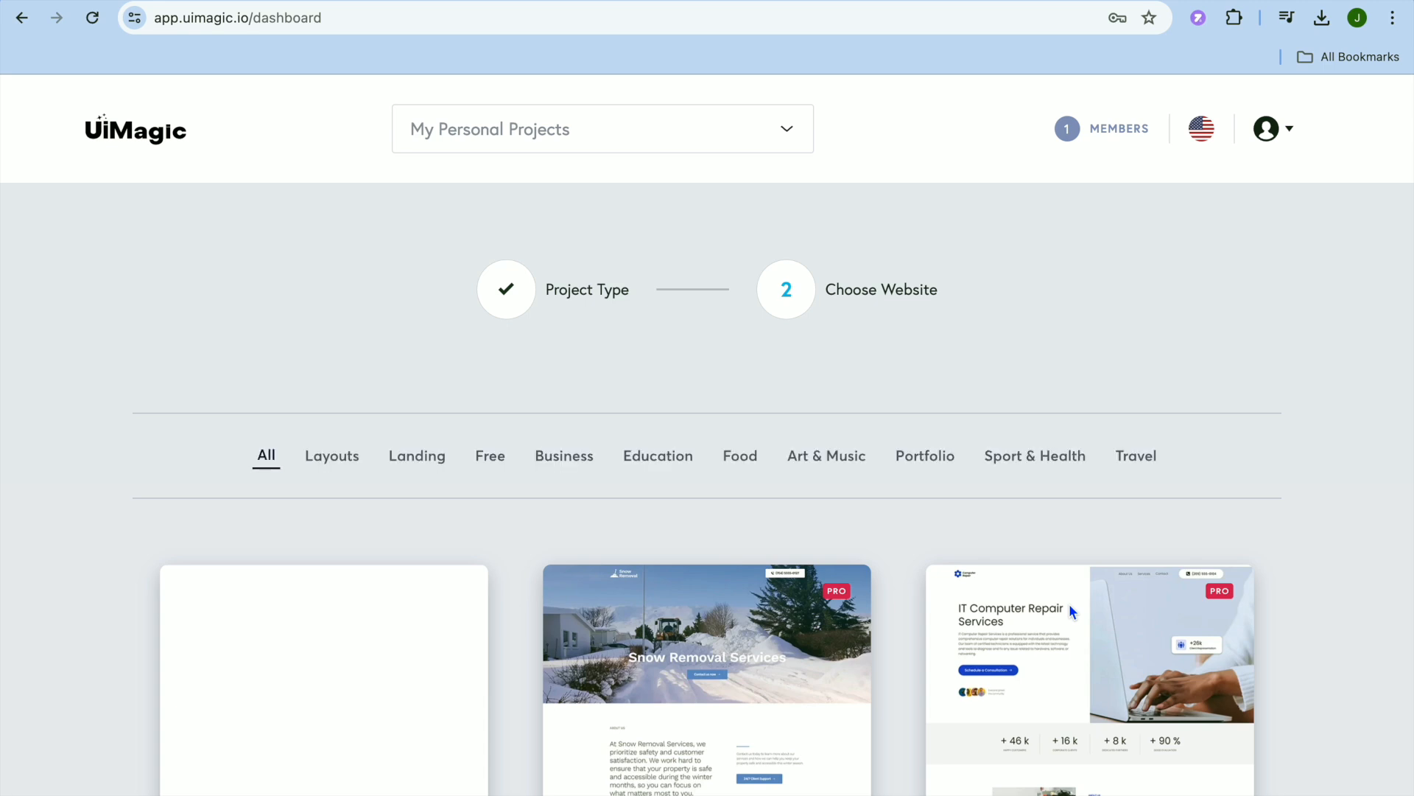
Look through the website templates of all categories.
scroll(1068, 603, down, 6)
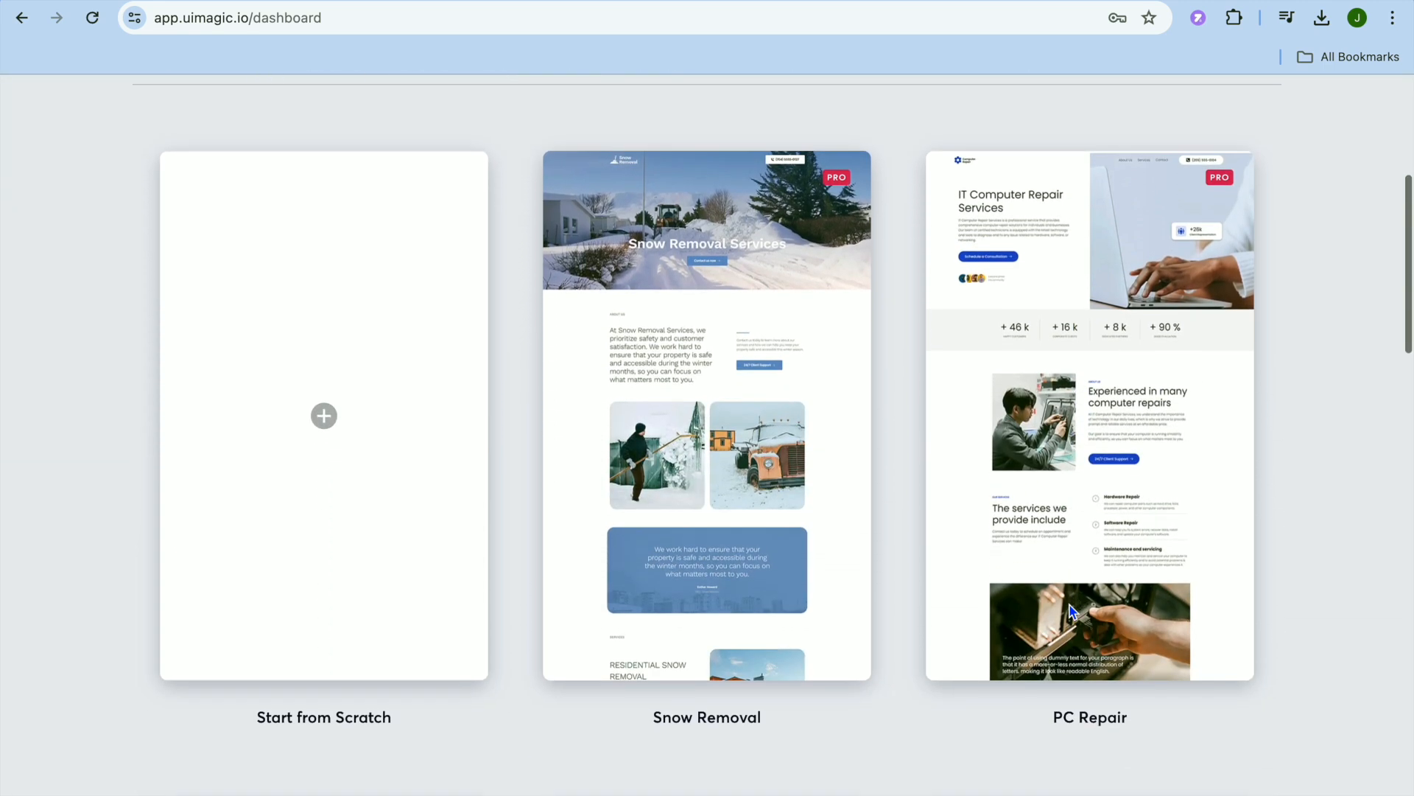
scroll(1069, 604, up, 4)
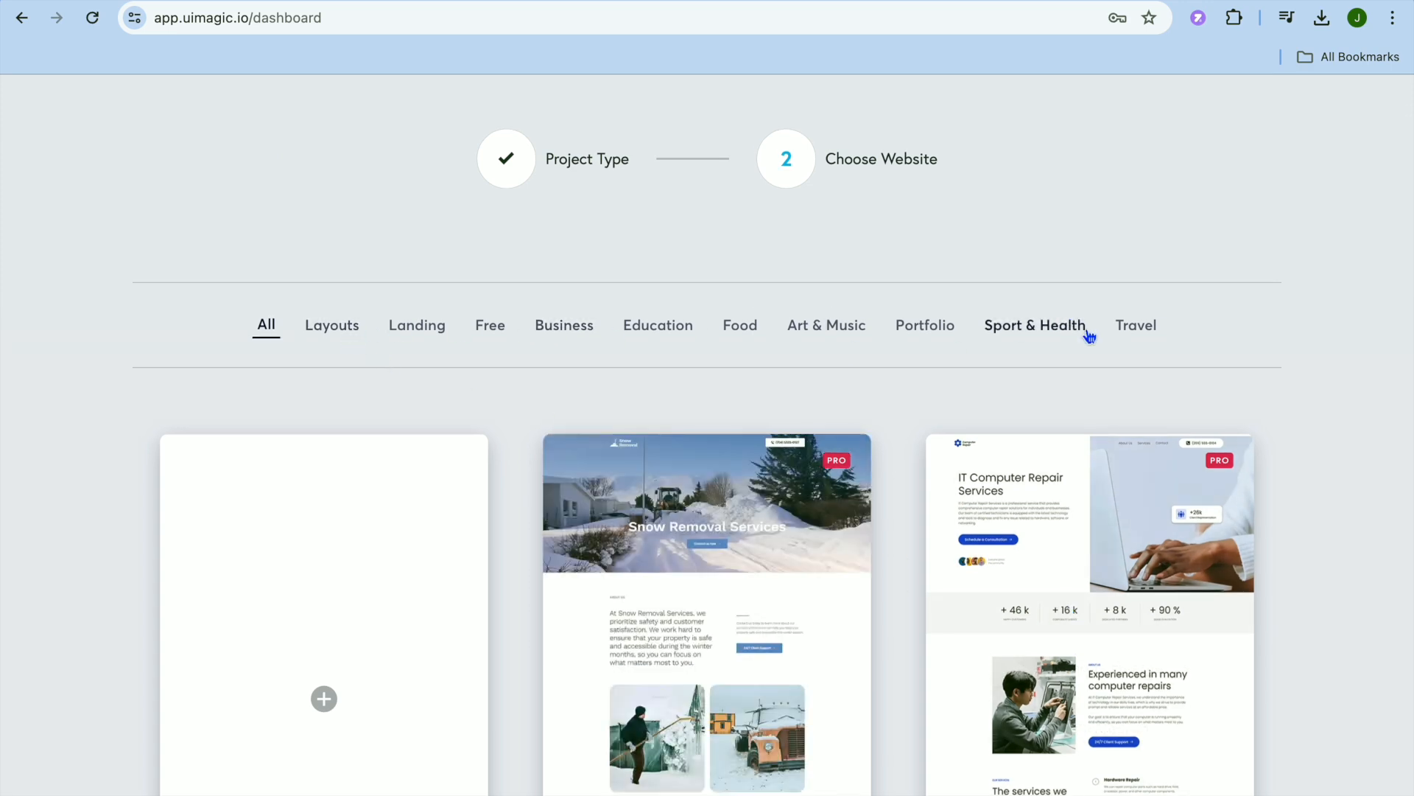
scroll(1089, 335, down, 5)
scroll(1090, 336, down, 15)
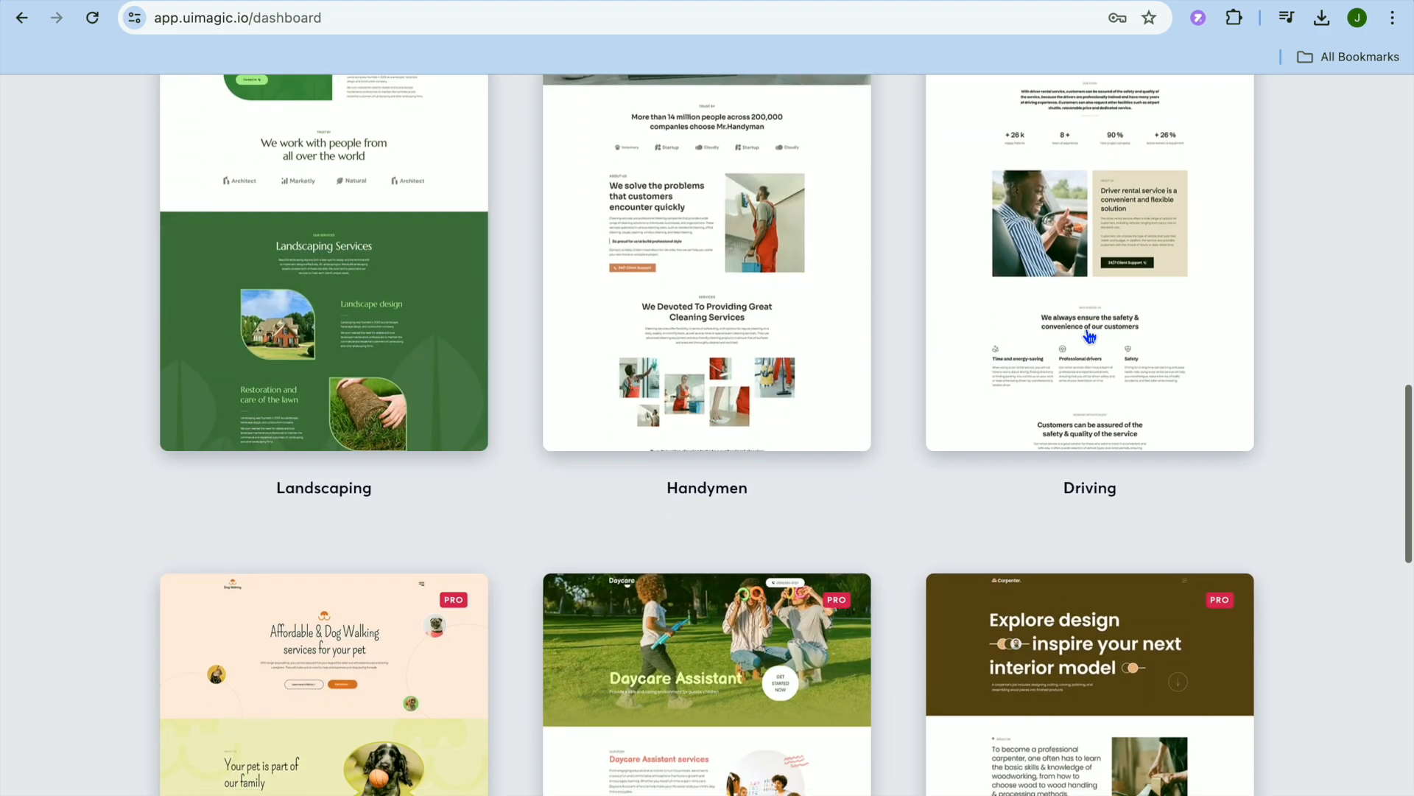
scroll(1090, 336, up, 7)
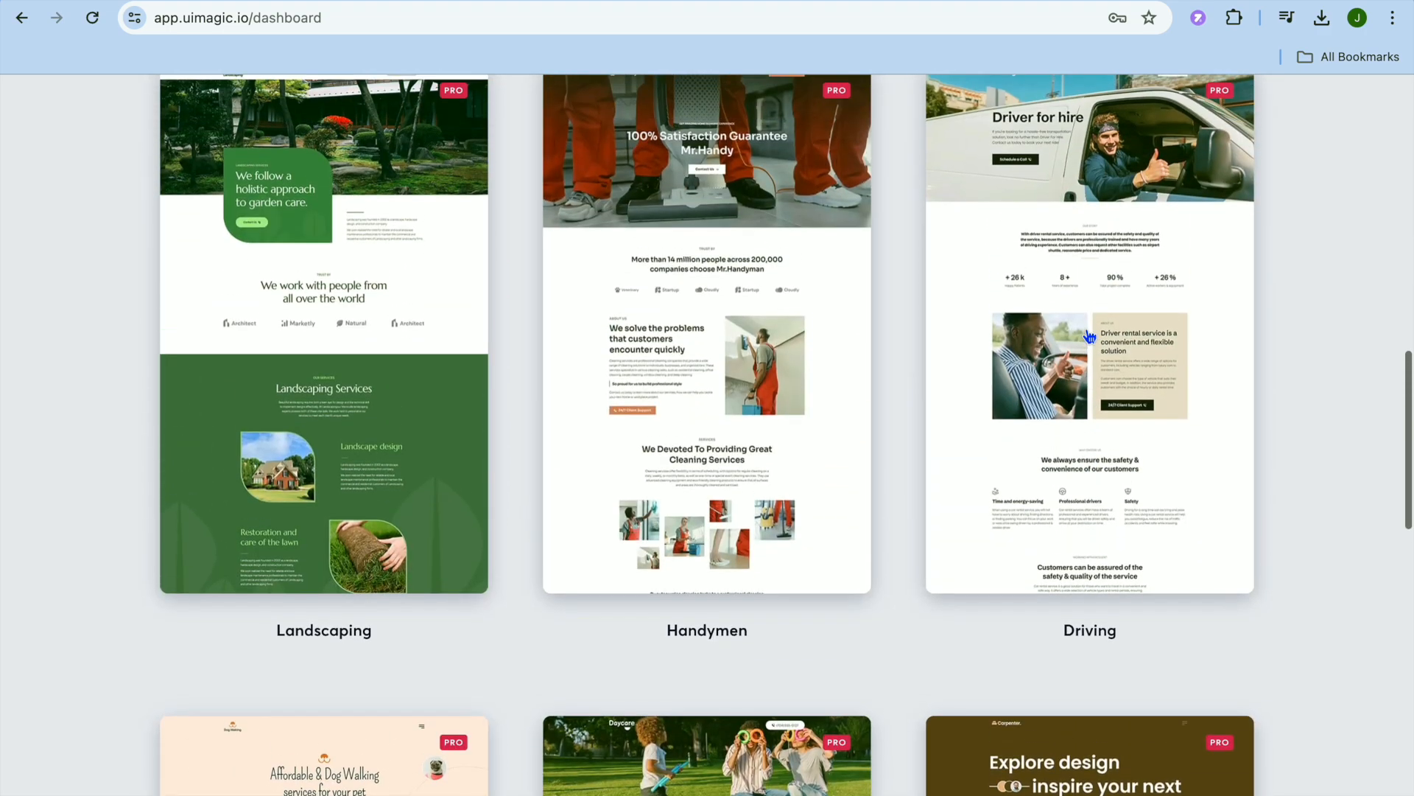
scroll(1089, 336, up, 15)
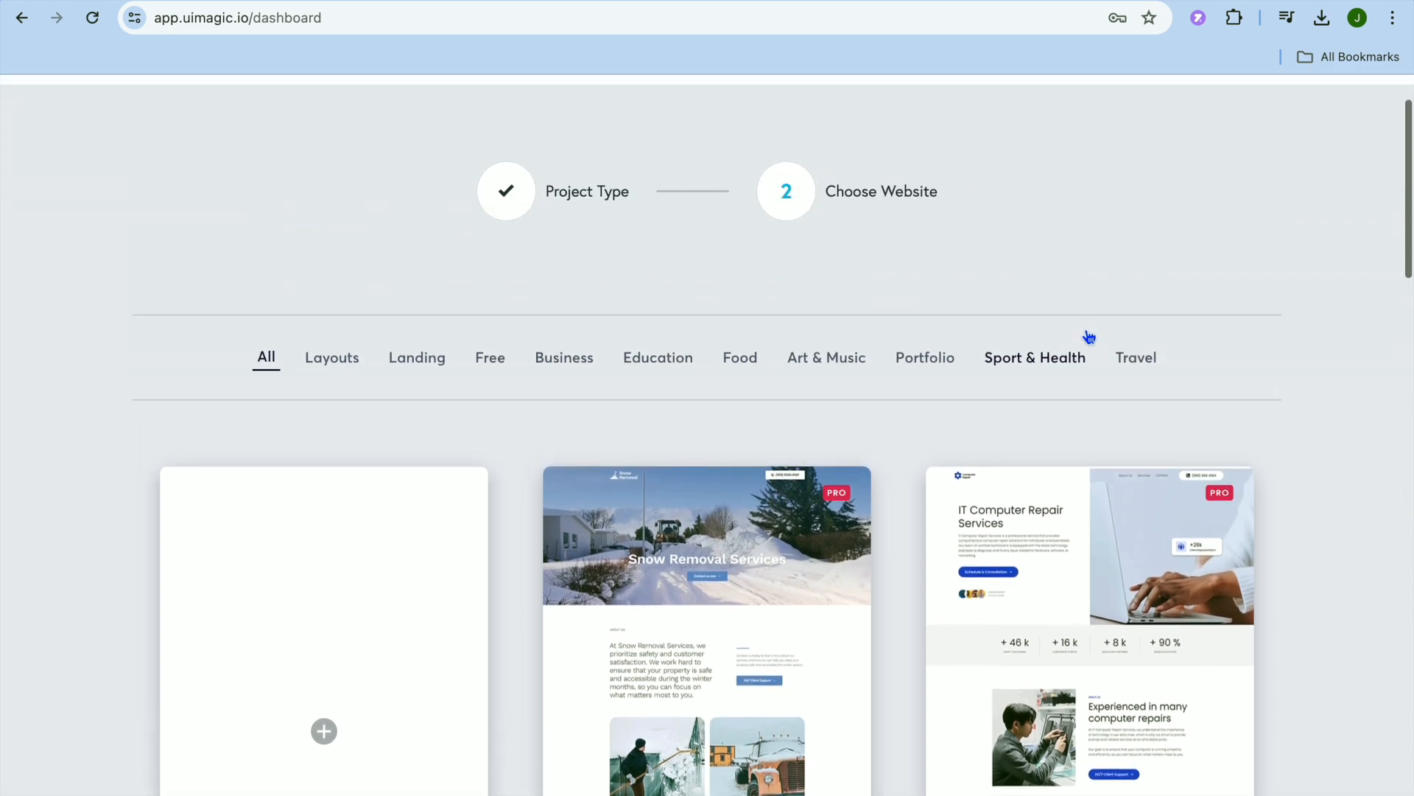
Filter the templates to Free and start the project with the Supreme design.
mouse_move(1131, 525)
click(495, 360)
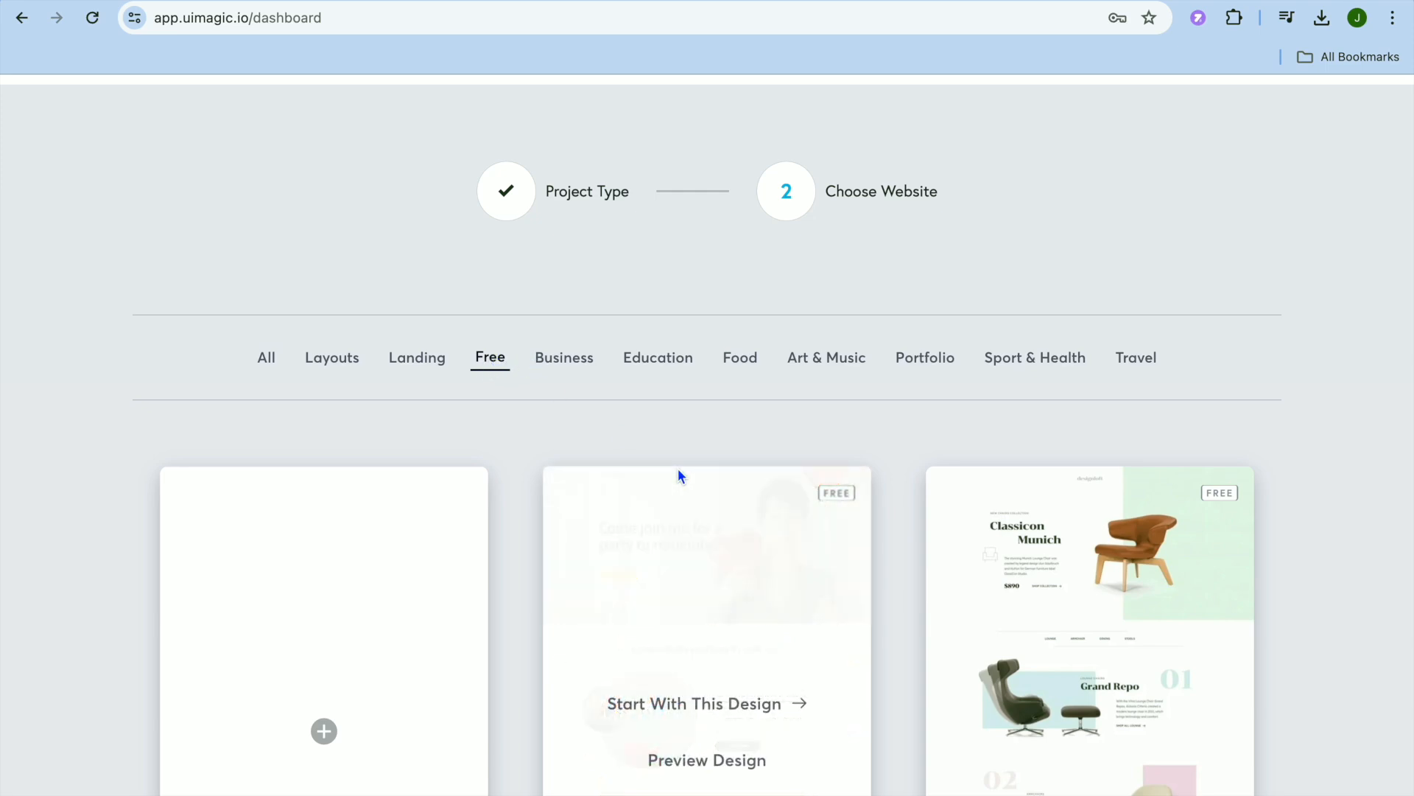
scroll(533, 500, down, 15)
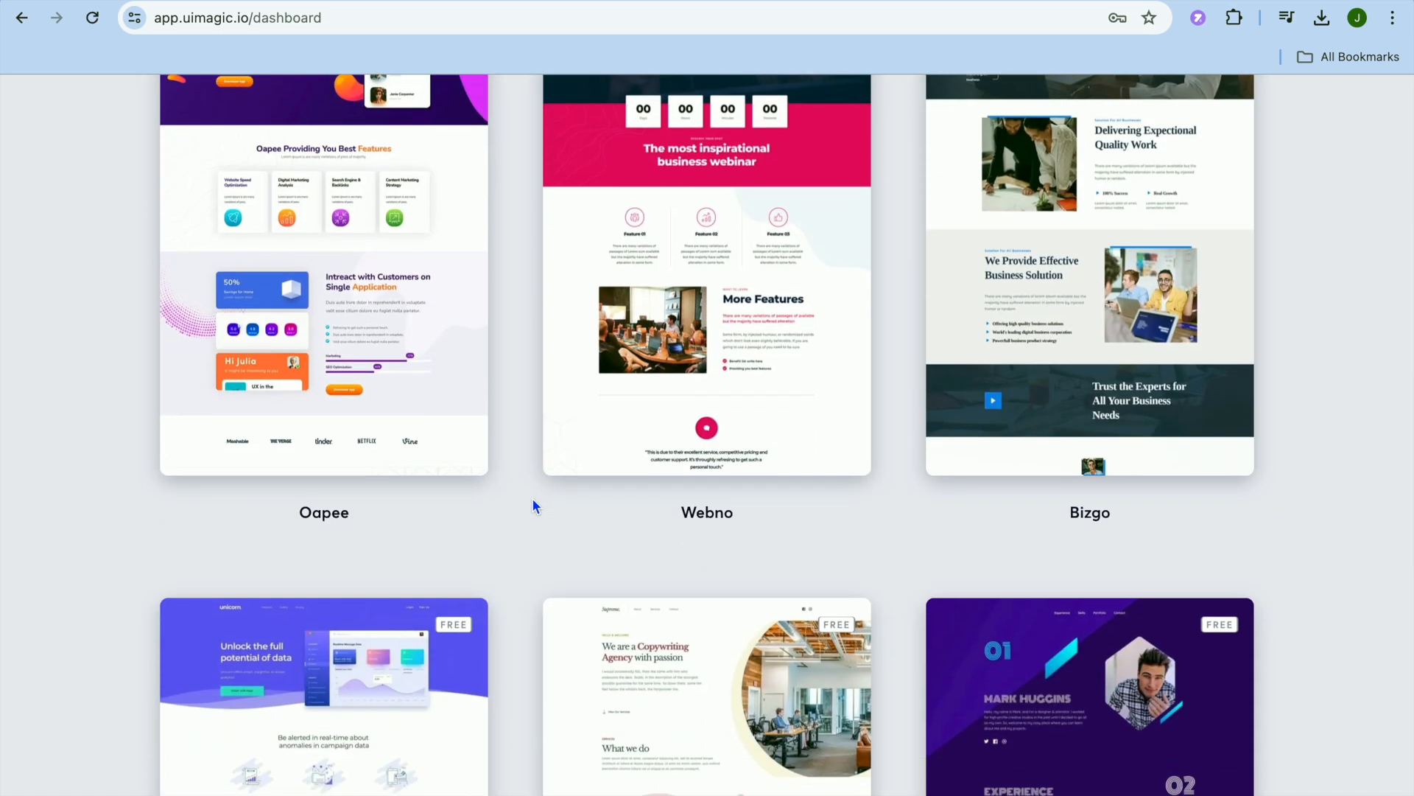
scroll(534, 504, down, 1)
scroll(533, 505, down, 11)
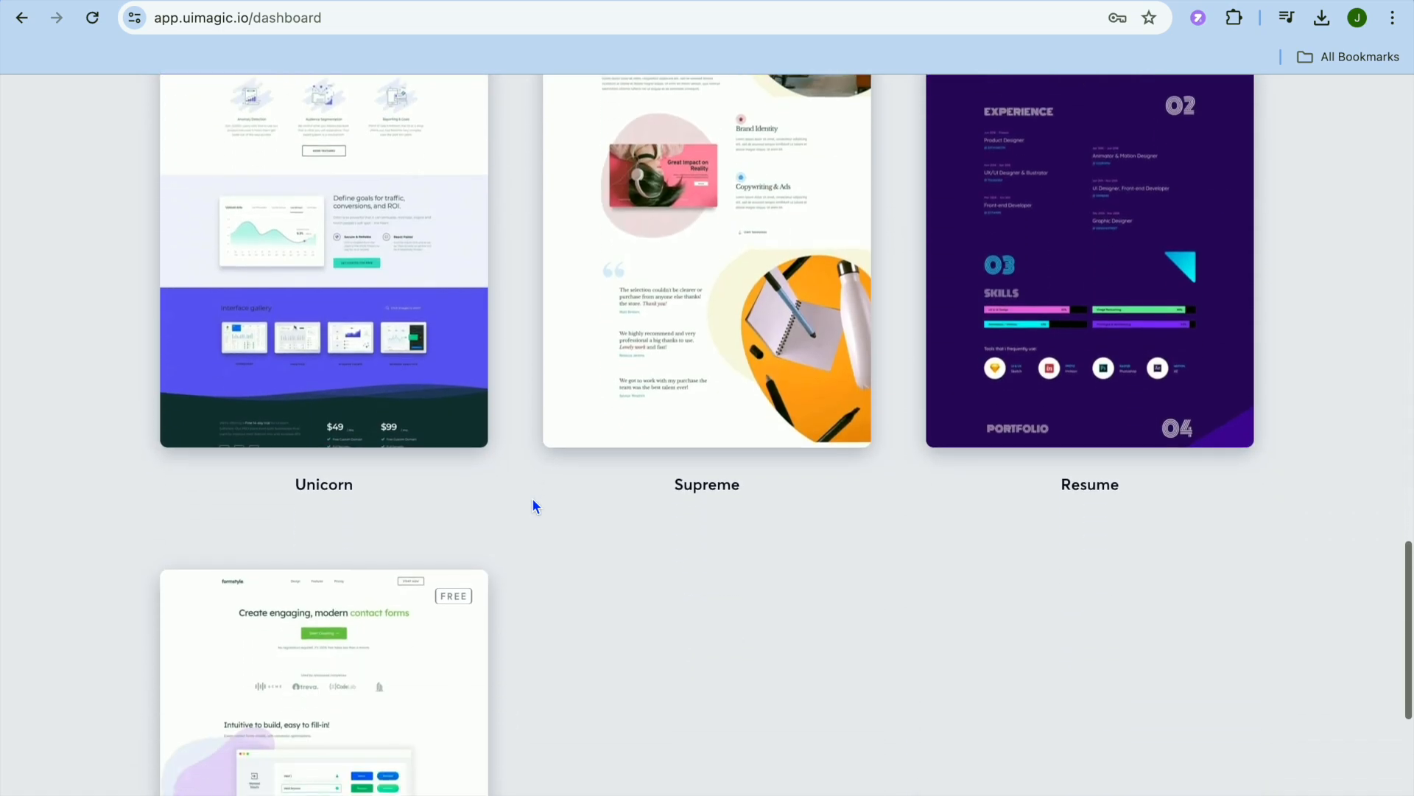
scroll(533, 506, down, 4)
scroll(533, 506, up, 8)
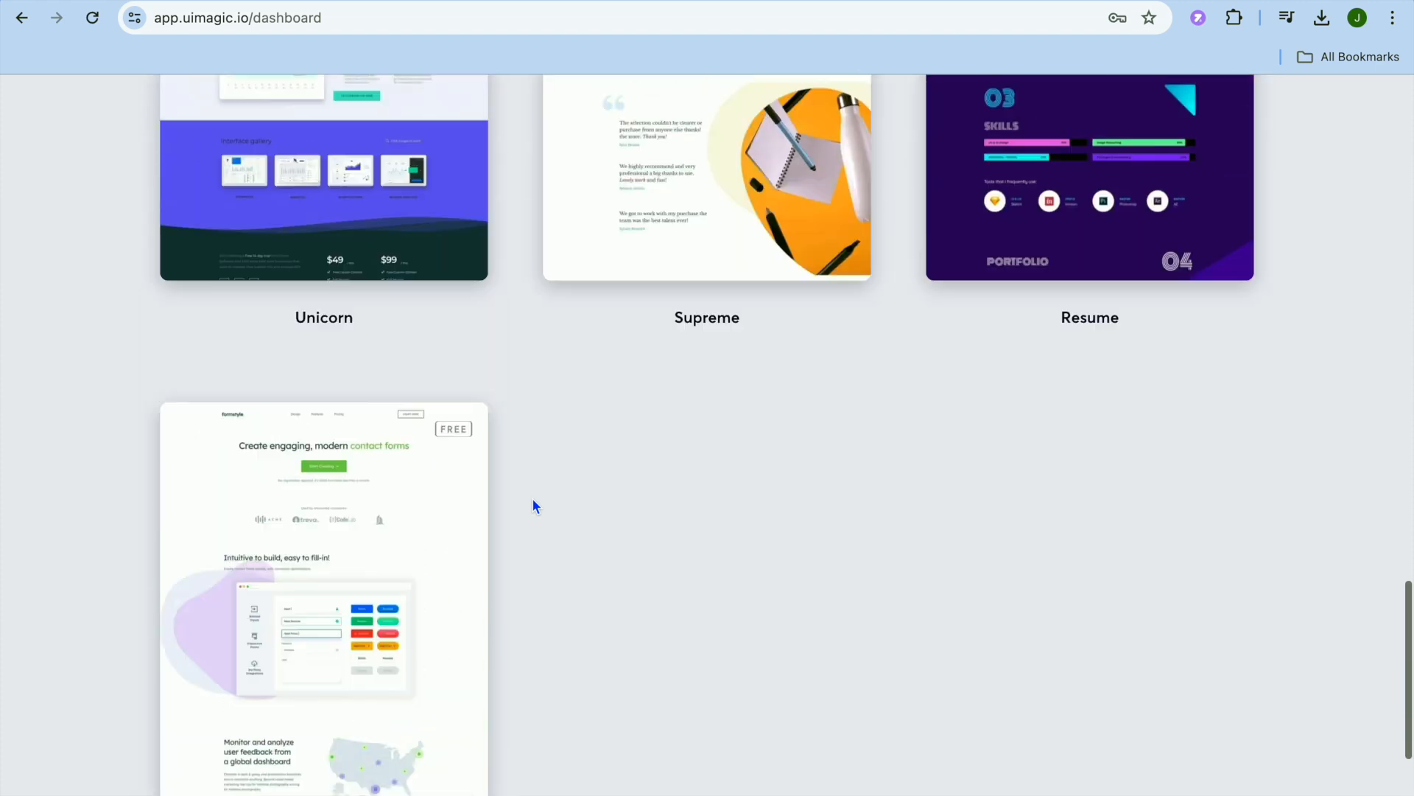
scroll(532, 497, up, 3)
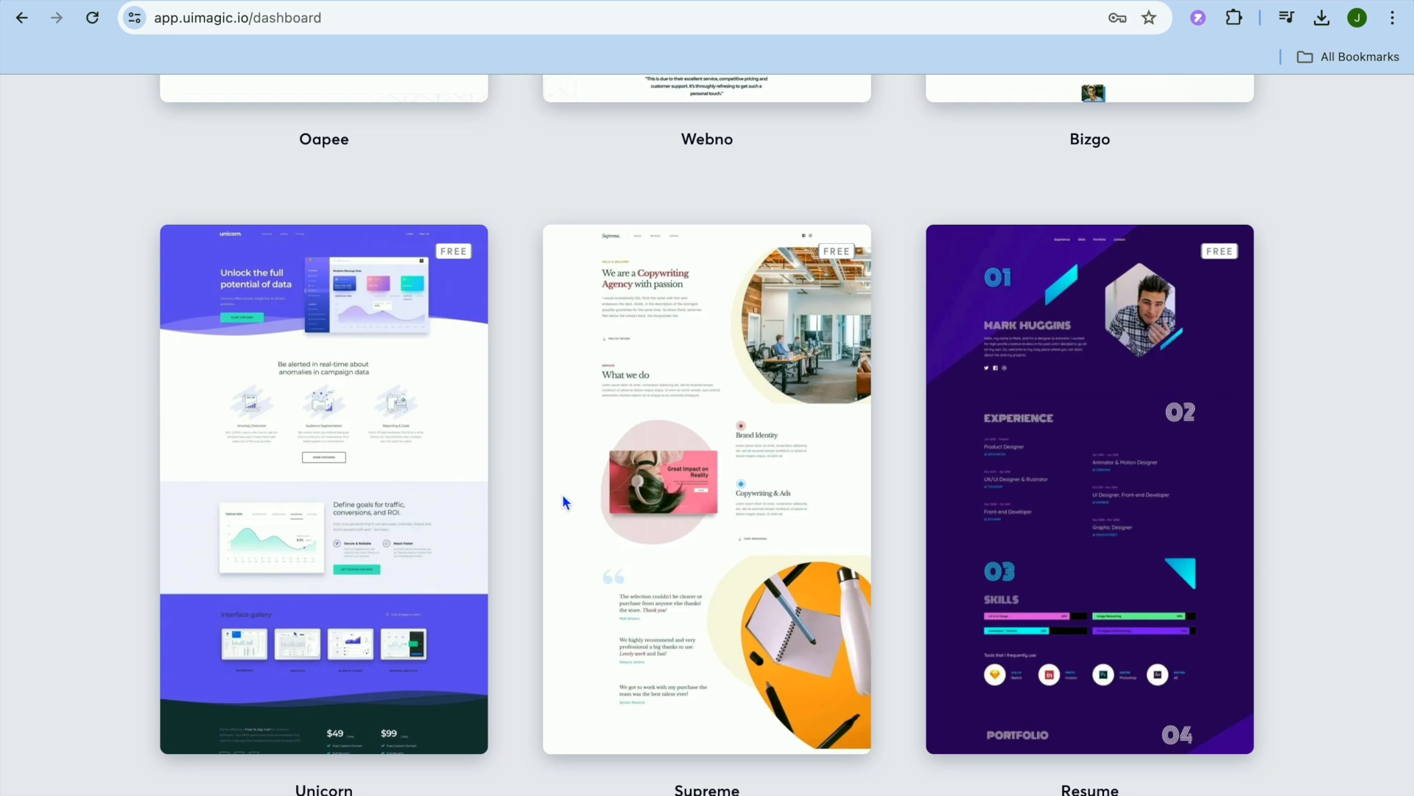
mouse_move(732, 503)
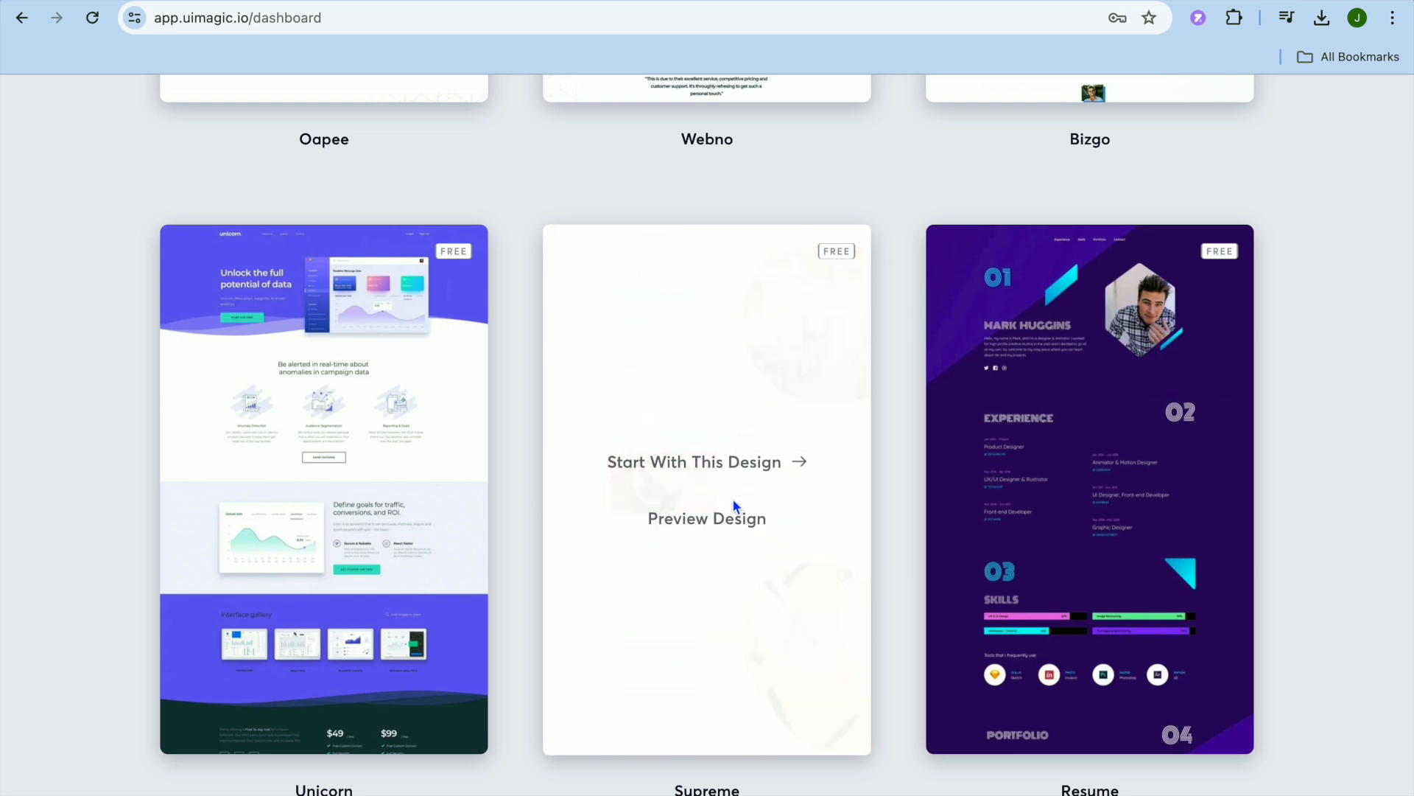
click(709, 466)
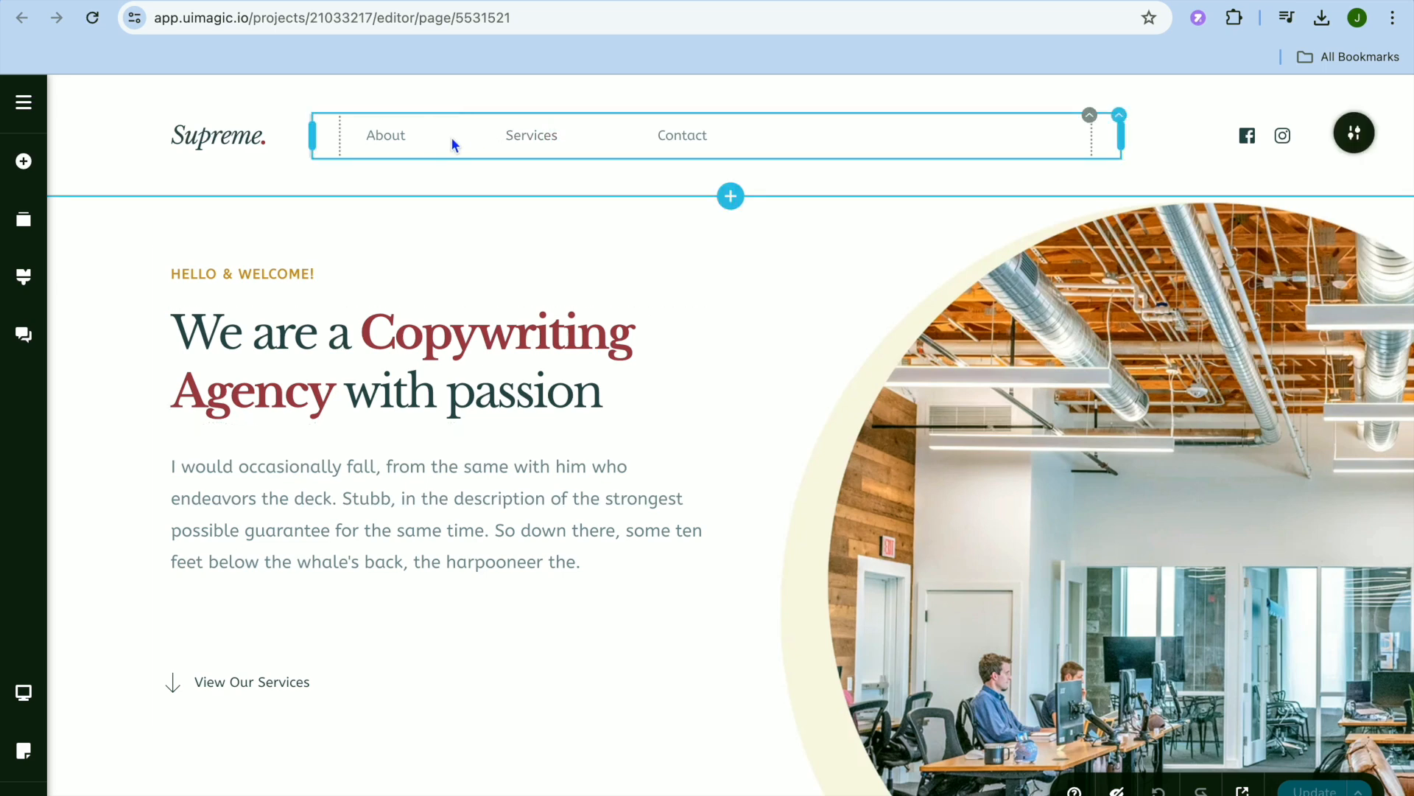
Replace the logo text "Supreme." in the page header with "SIMPLE".
click(767, 134)
click(209, 141)
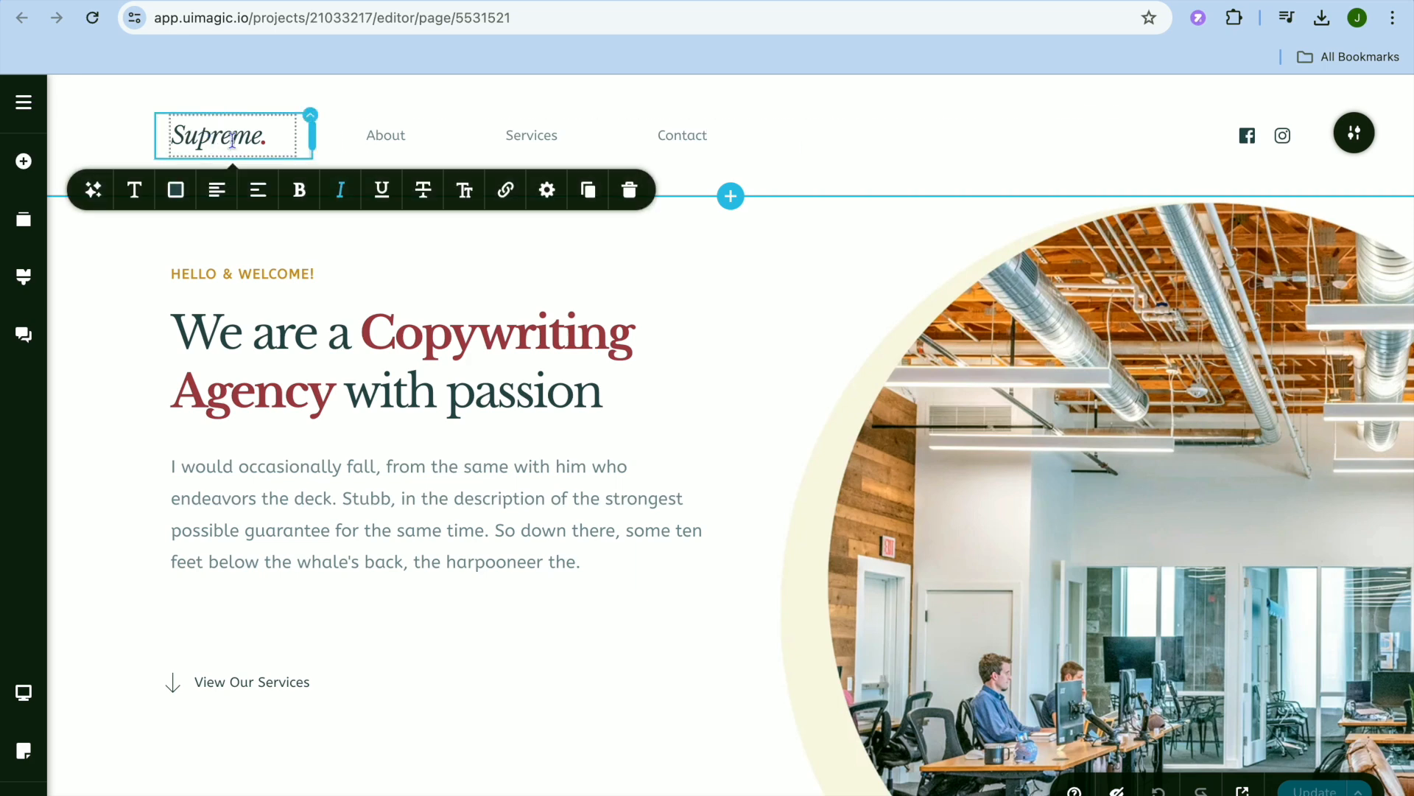
drag(273, 135, 175, 134)
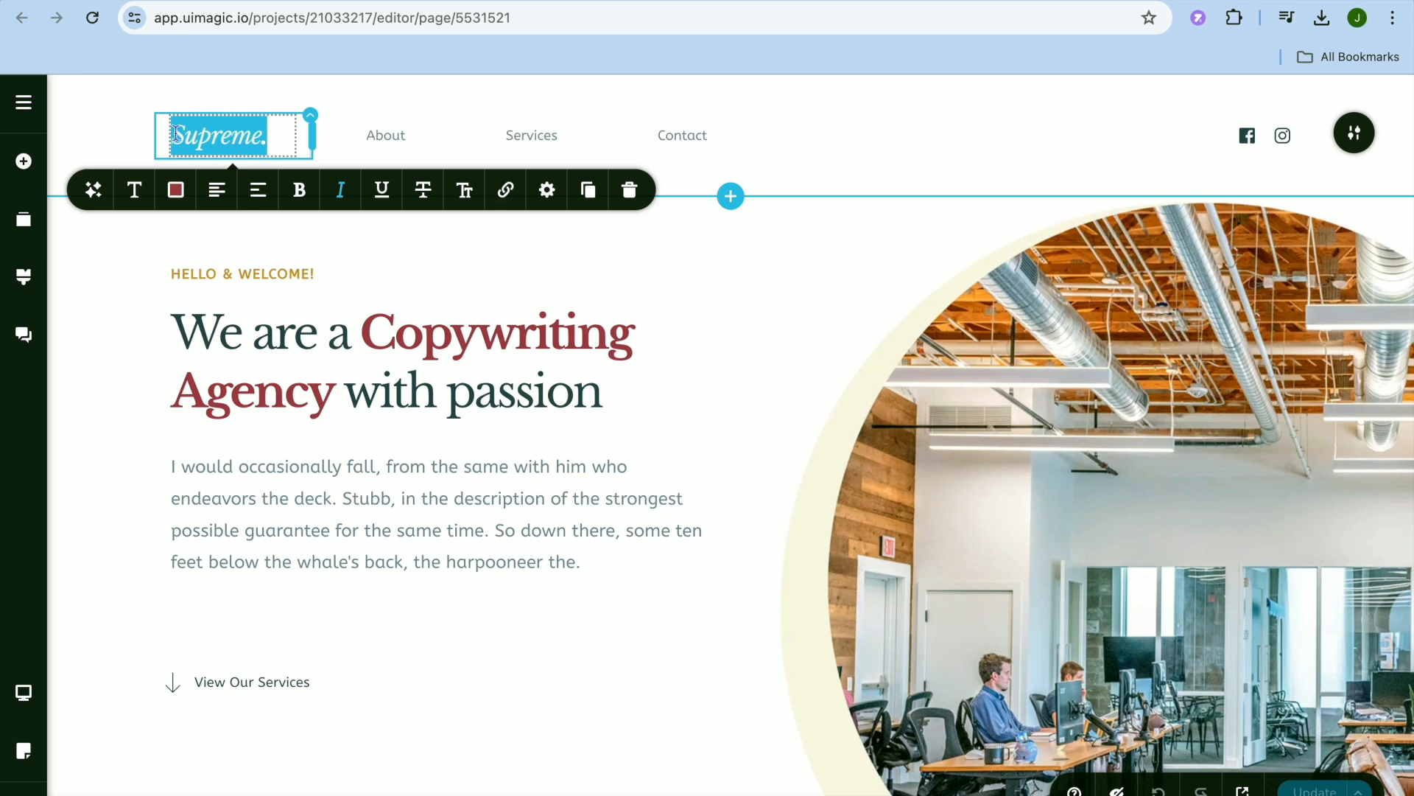
text(im)
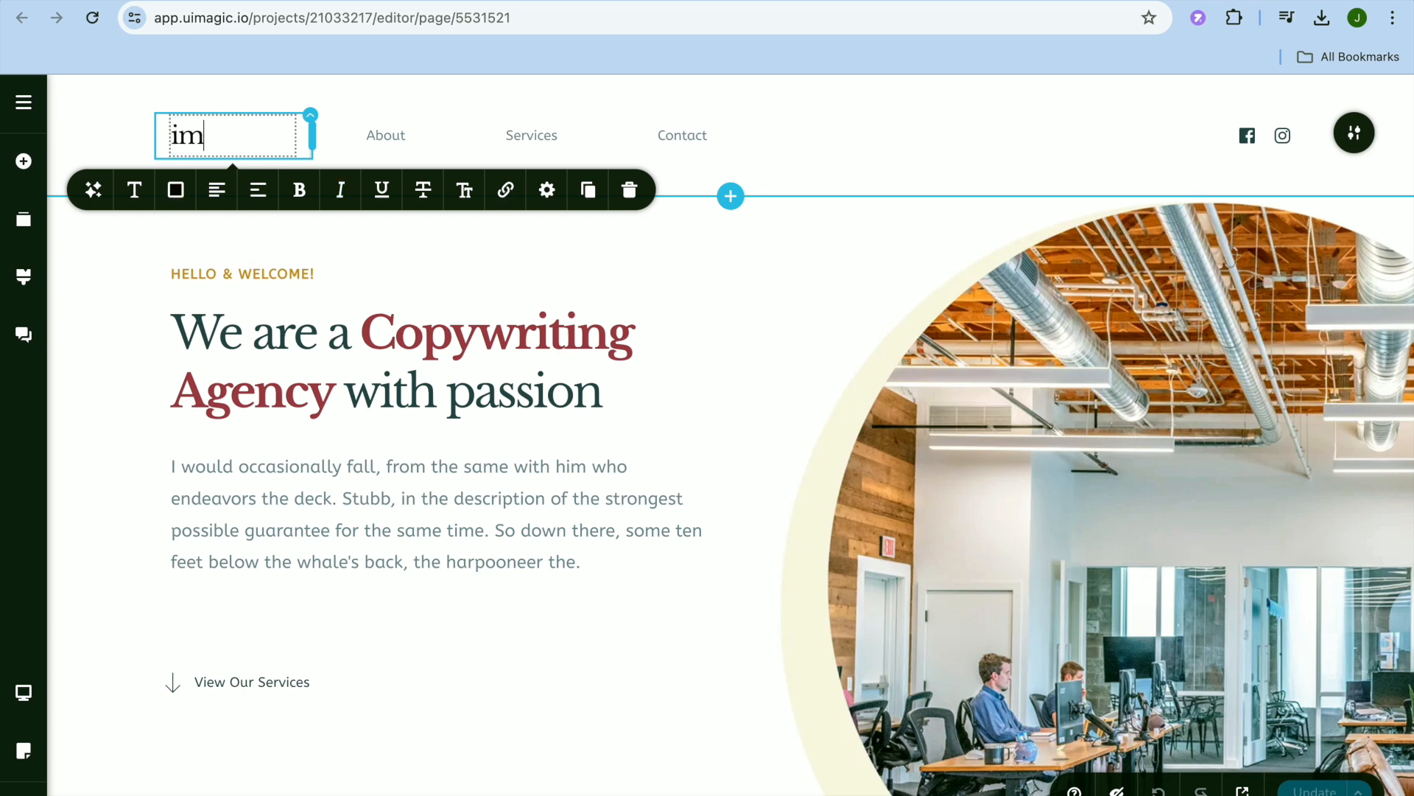
key(BackSpace)
key(BackSpace)
text(SIMPLE)
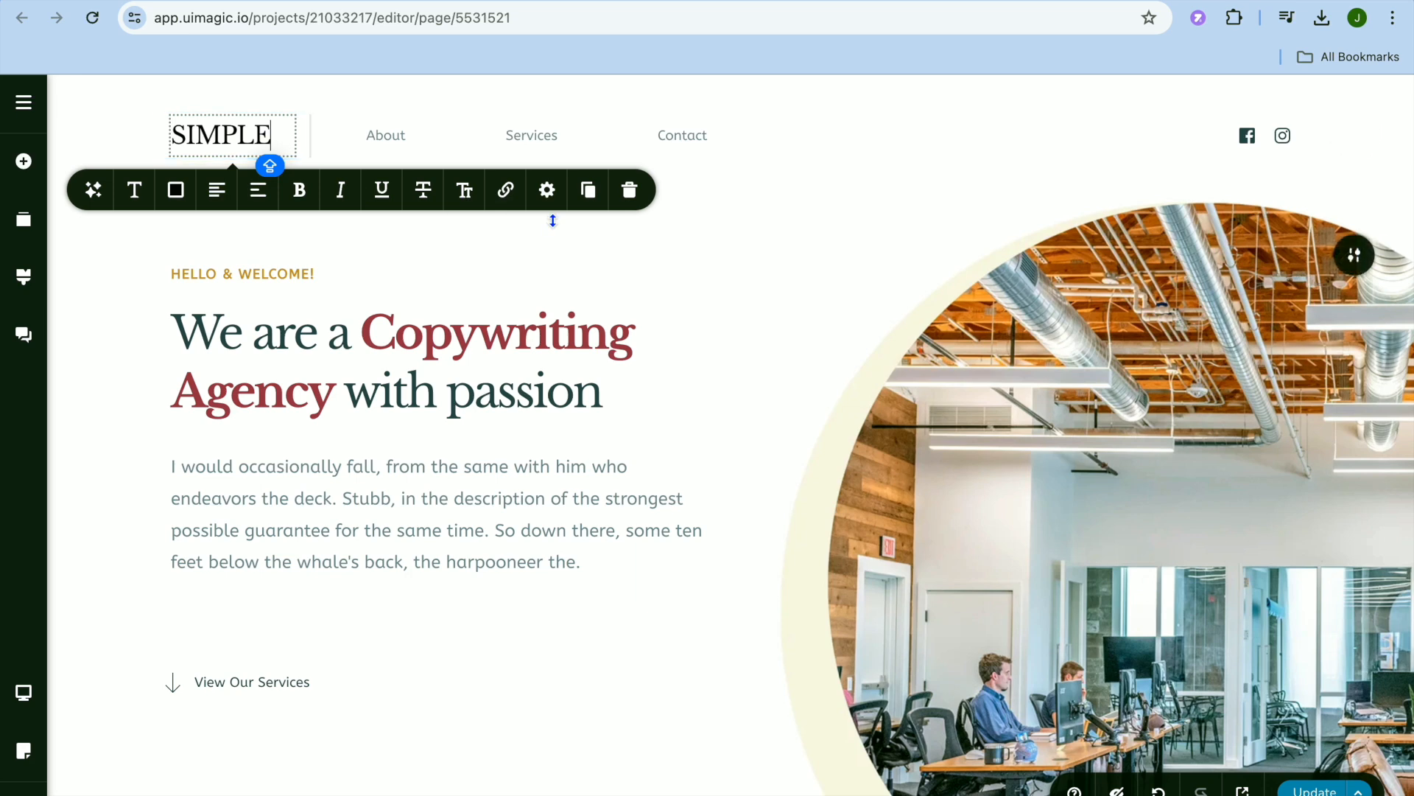
click(806, 280)
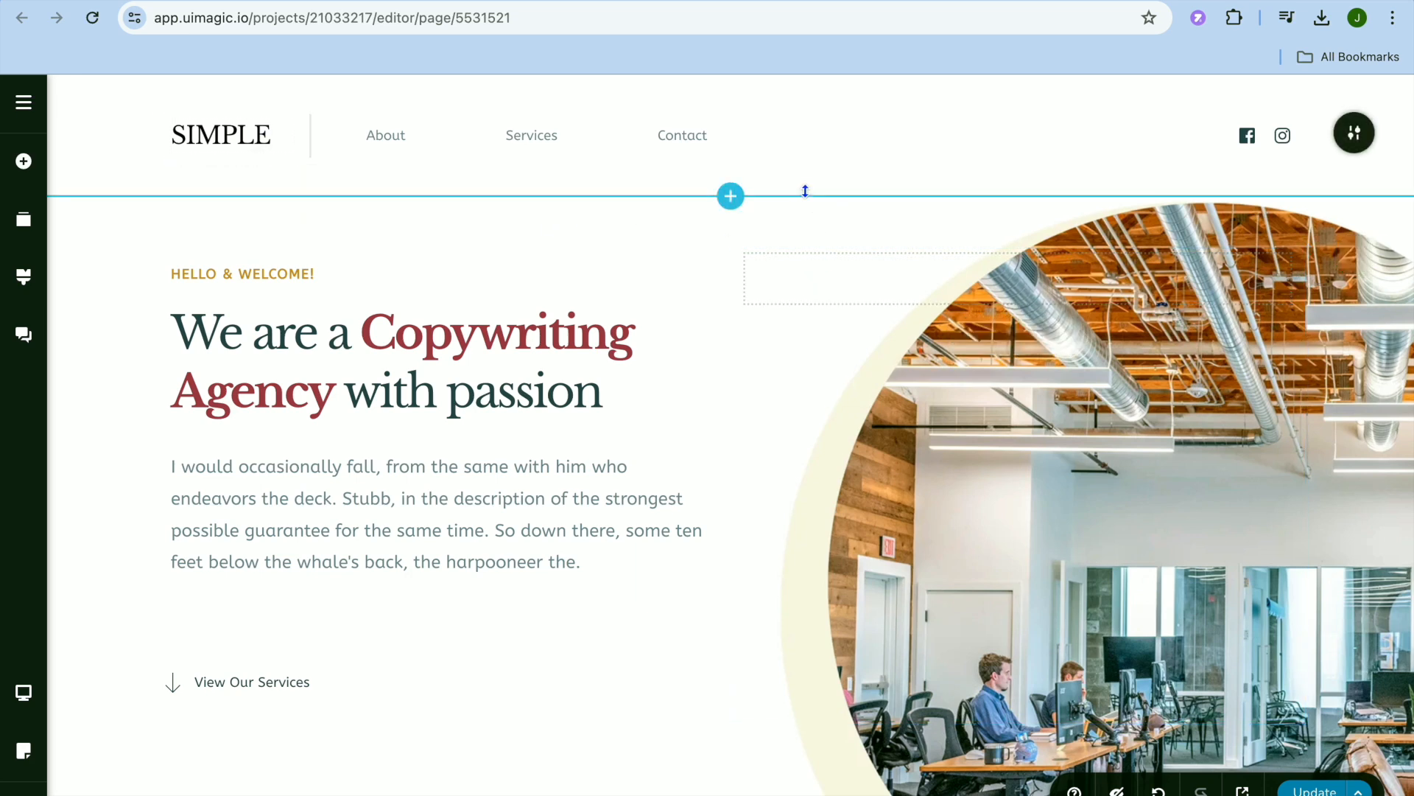
Open the block library for the spot below the header, examine the Free blocks, and close it without adding one.
mouse_move(729, 197)
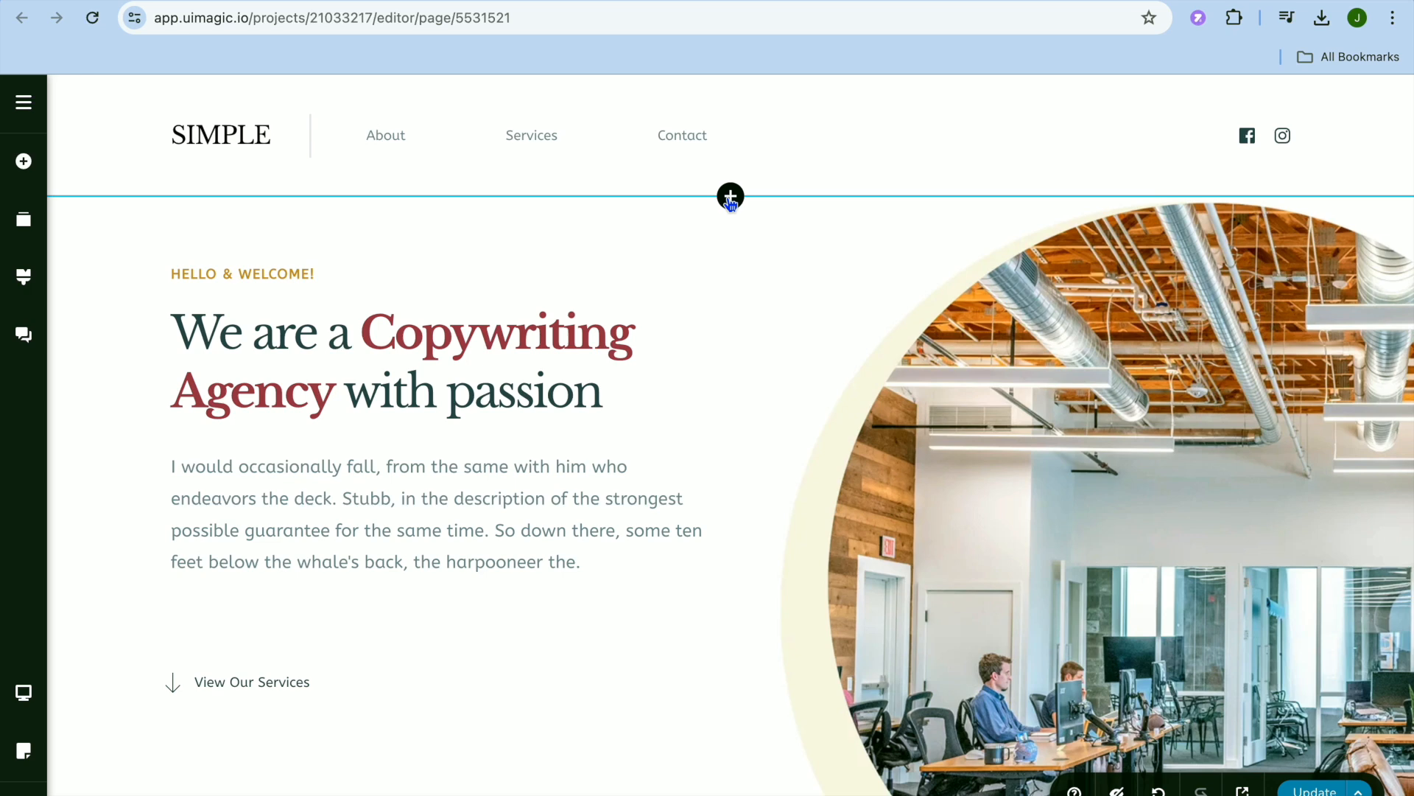
click(730, 197)
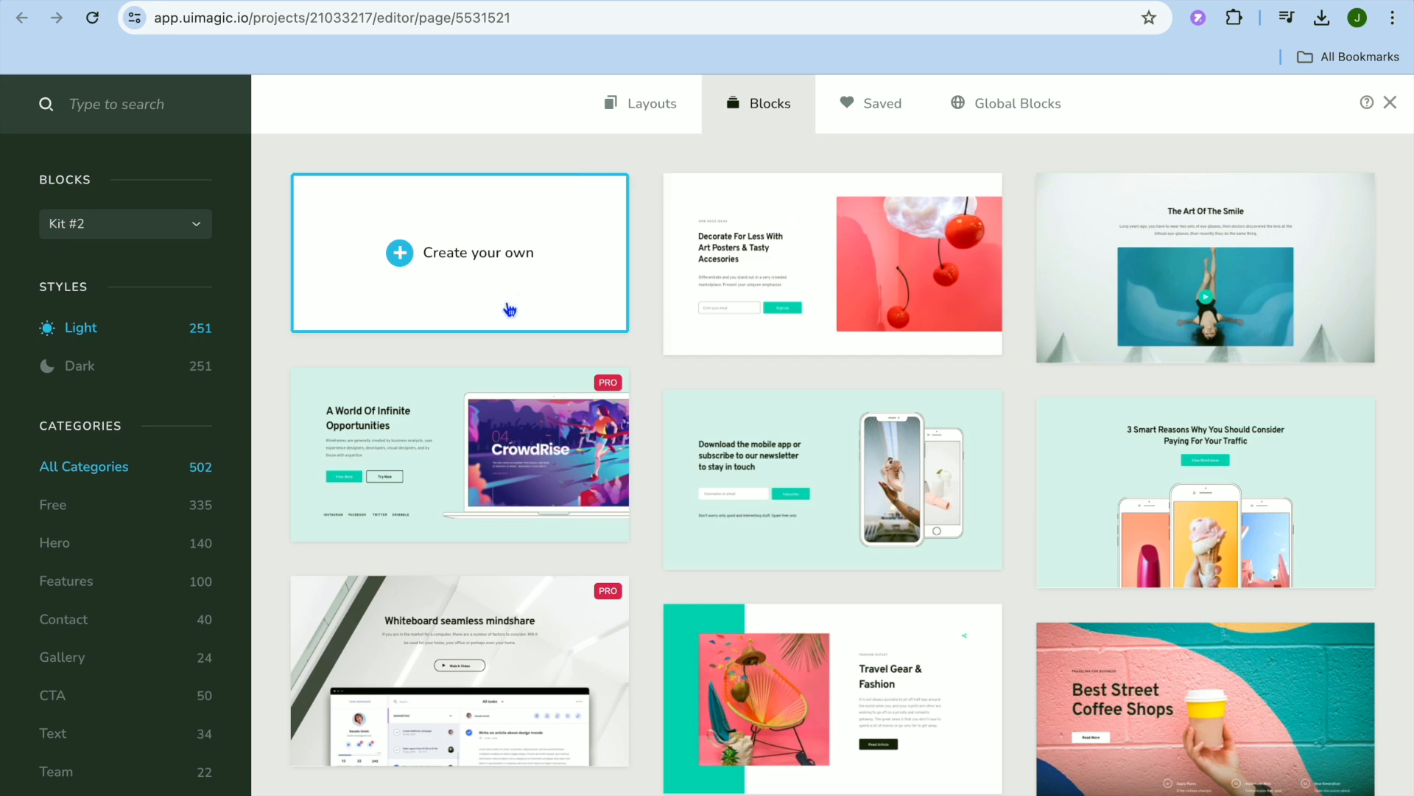
mouse_move(323, 421)
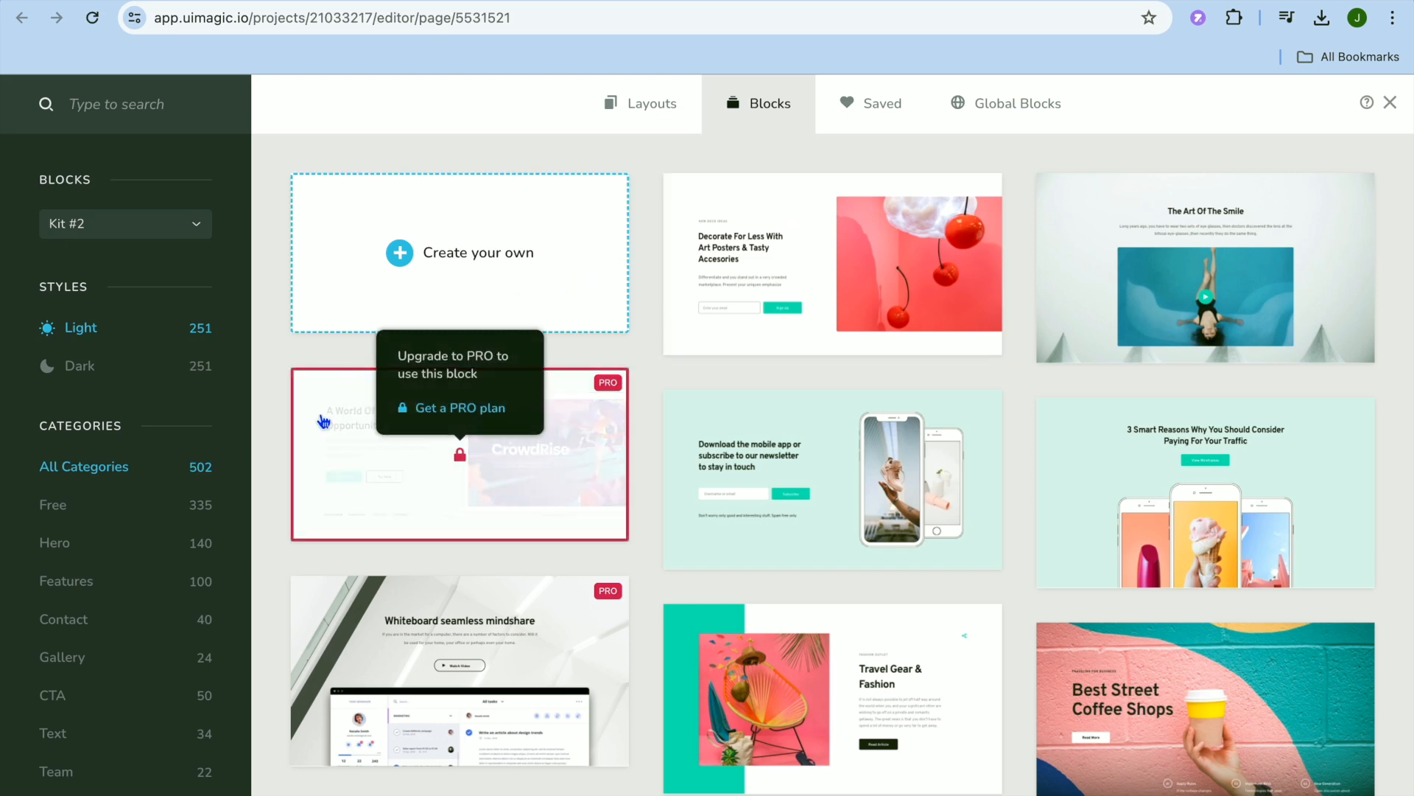
click(161, 516)
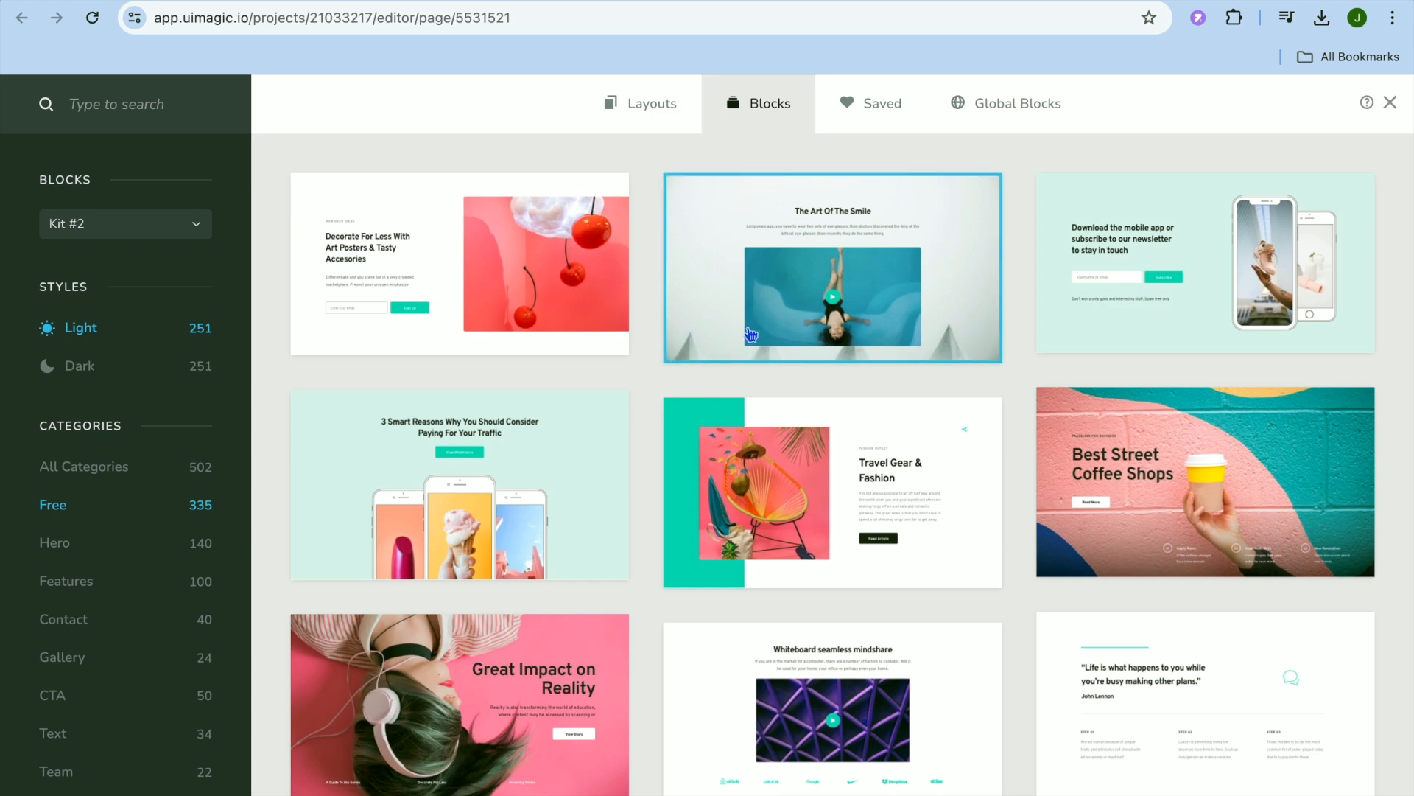
scroll(760, 333, down, 5)
scroll(760, 333, down, 10)
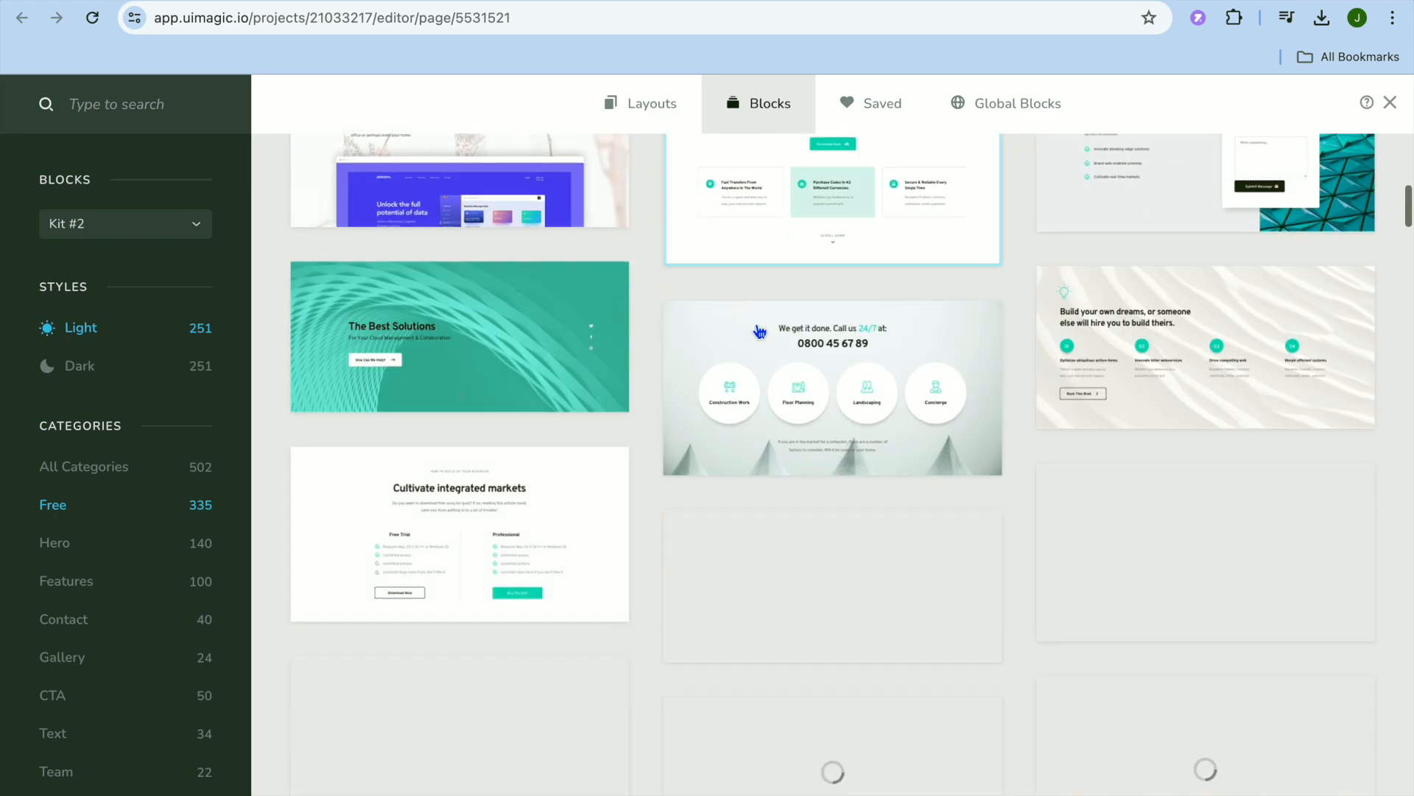
scroll(758, 331, up, 15)
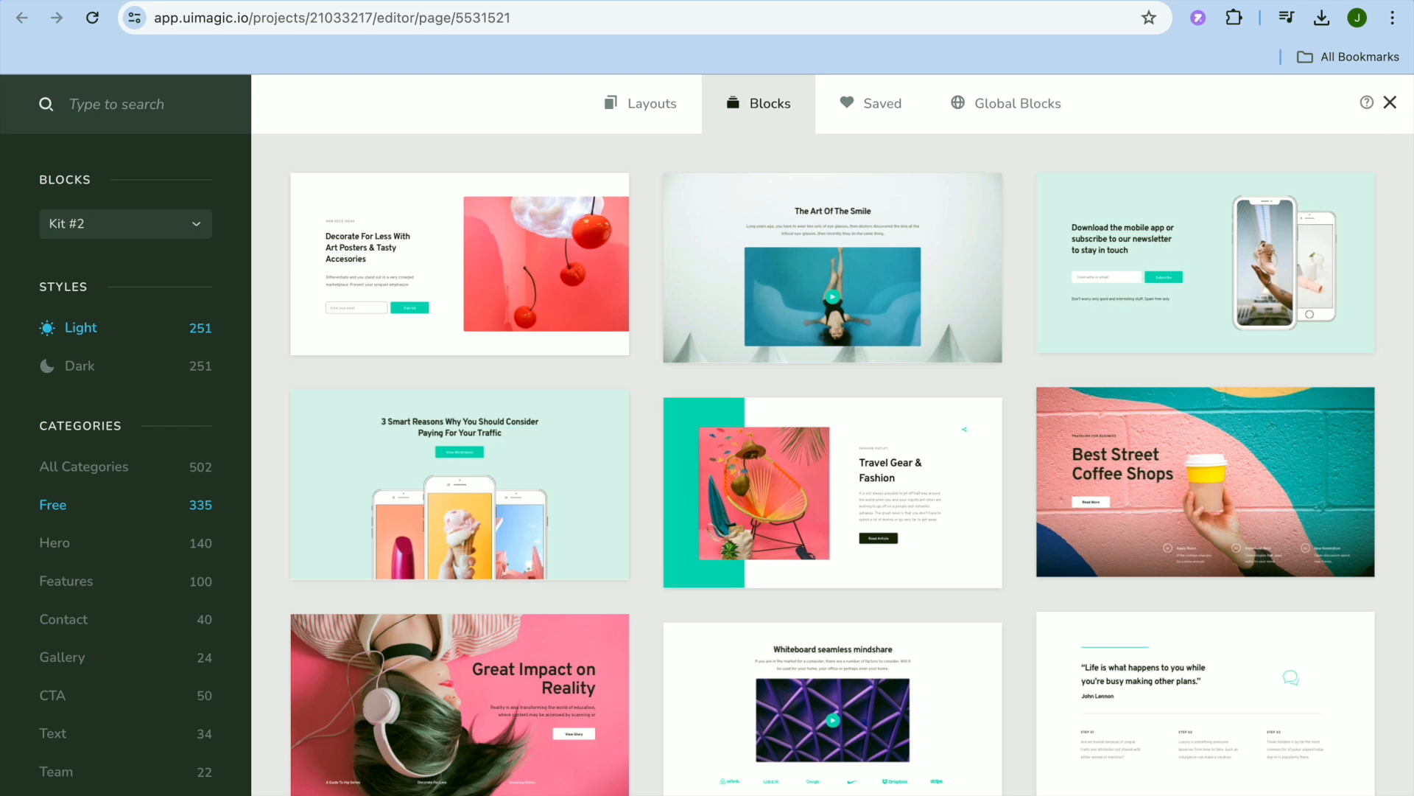
click(1389, 103)
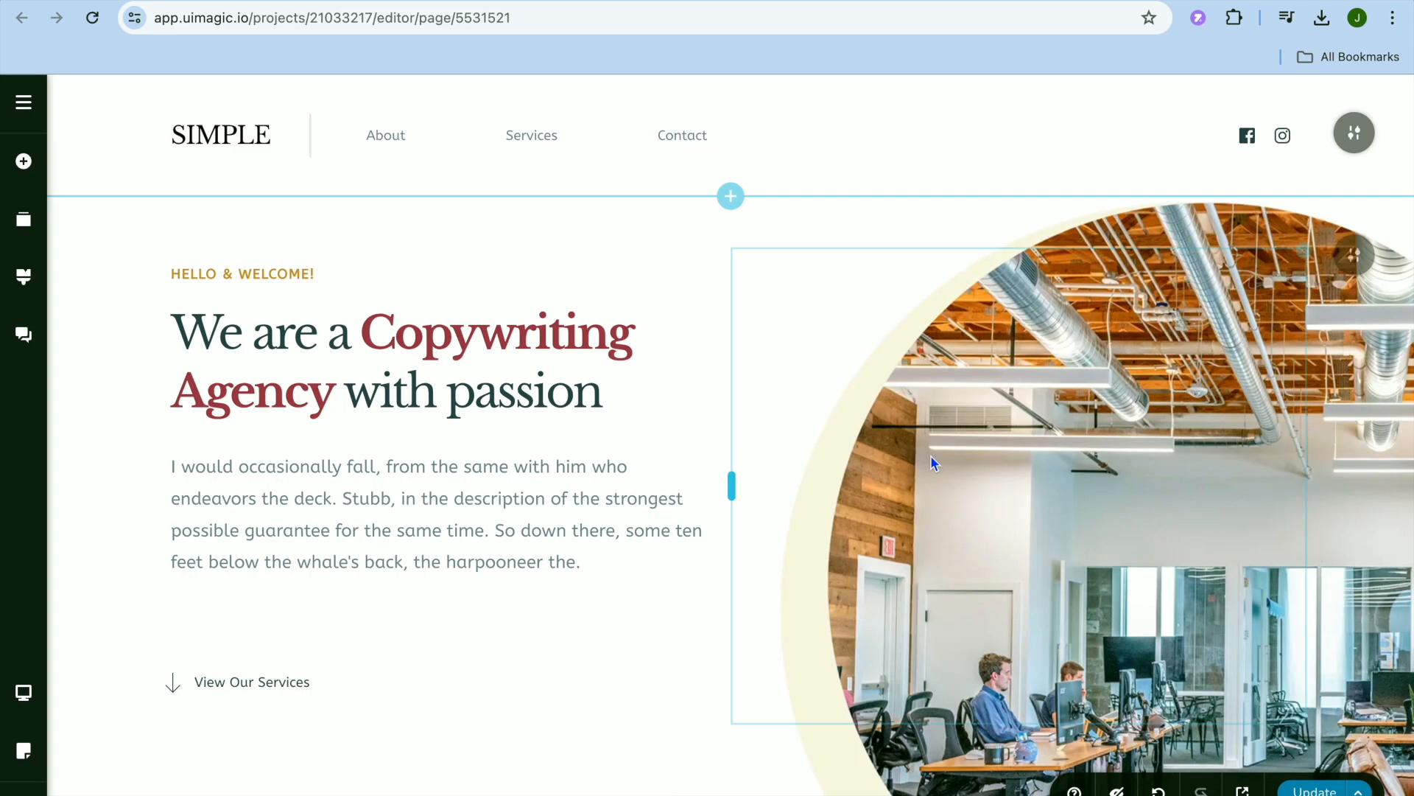
Examine the text formatting options of the welcome section's paragraph and its Copywriting Agency heading.
click(487, 493)
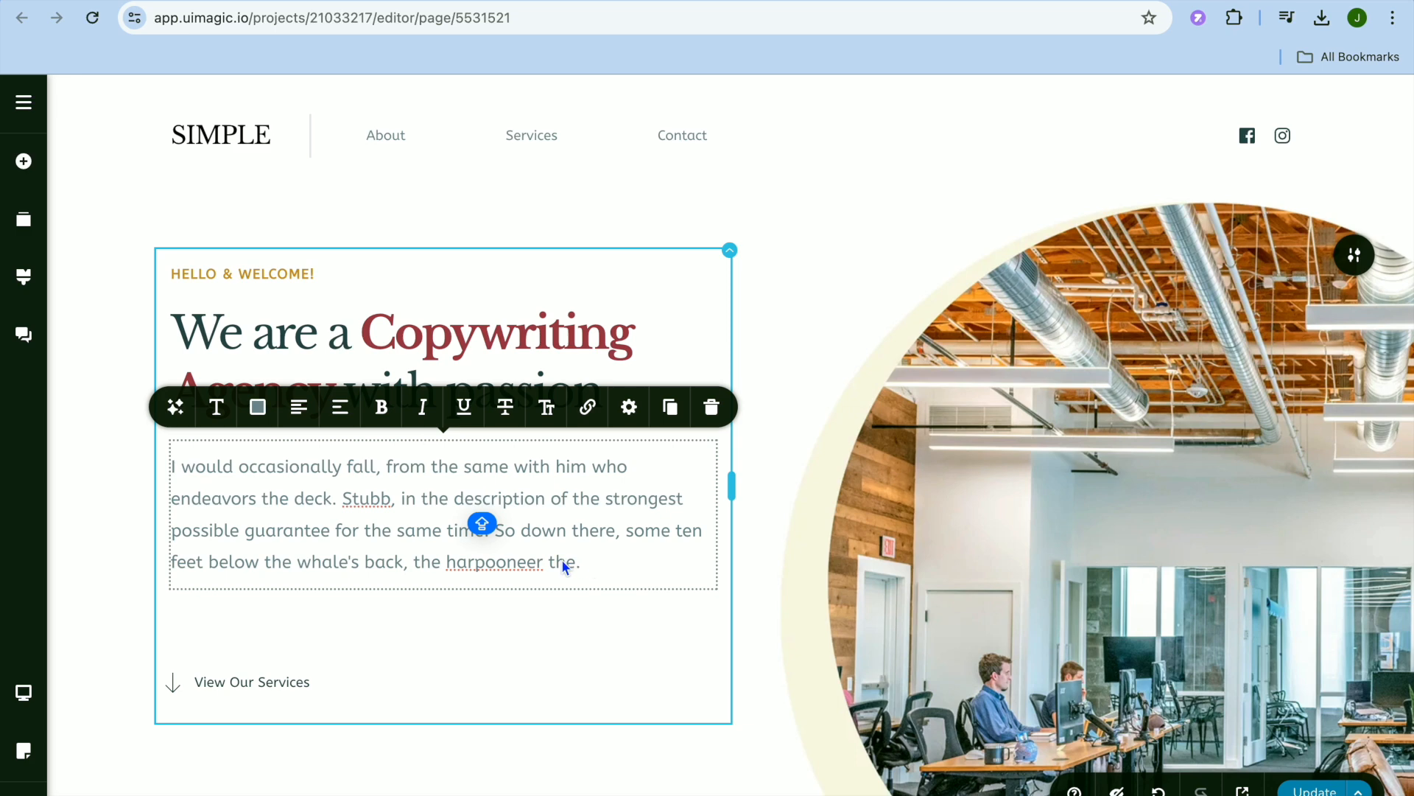
click(515, 393)
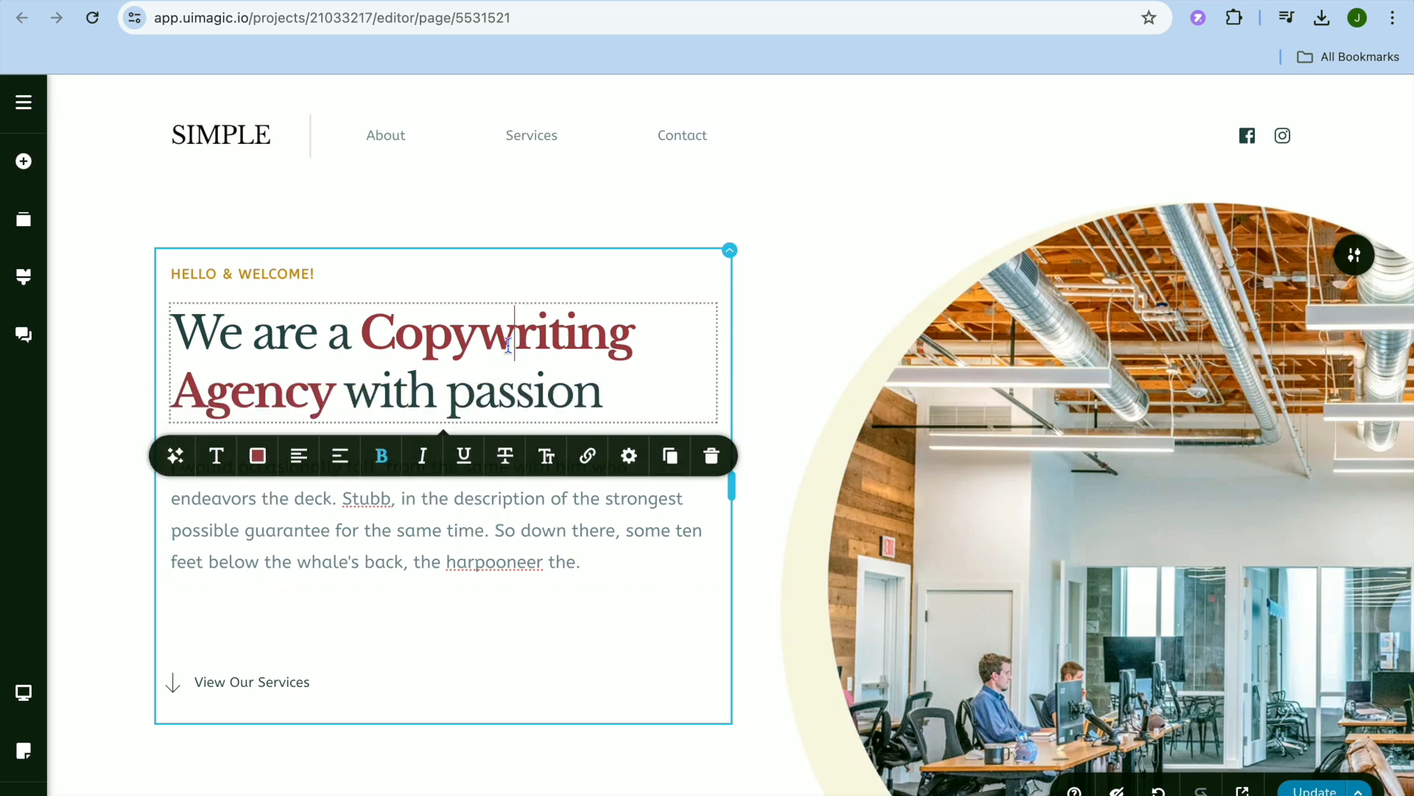
click(954, 467)
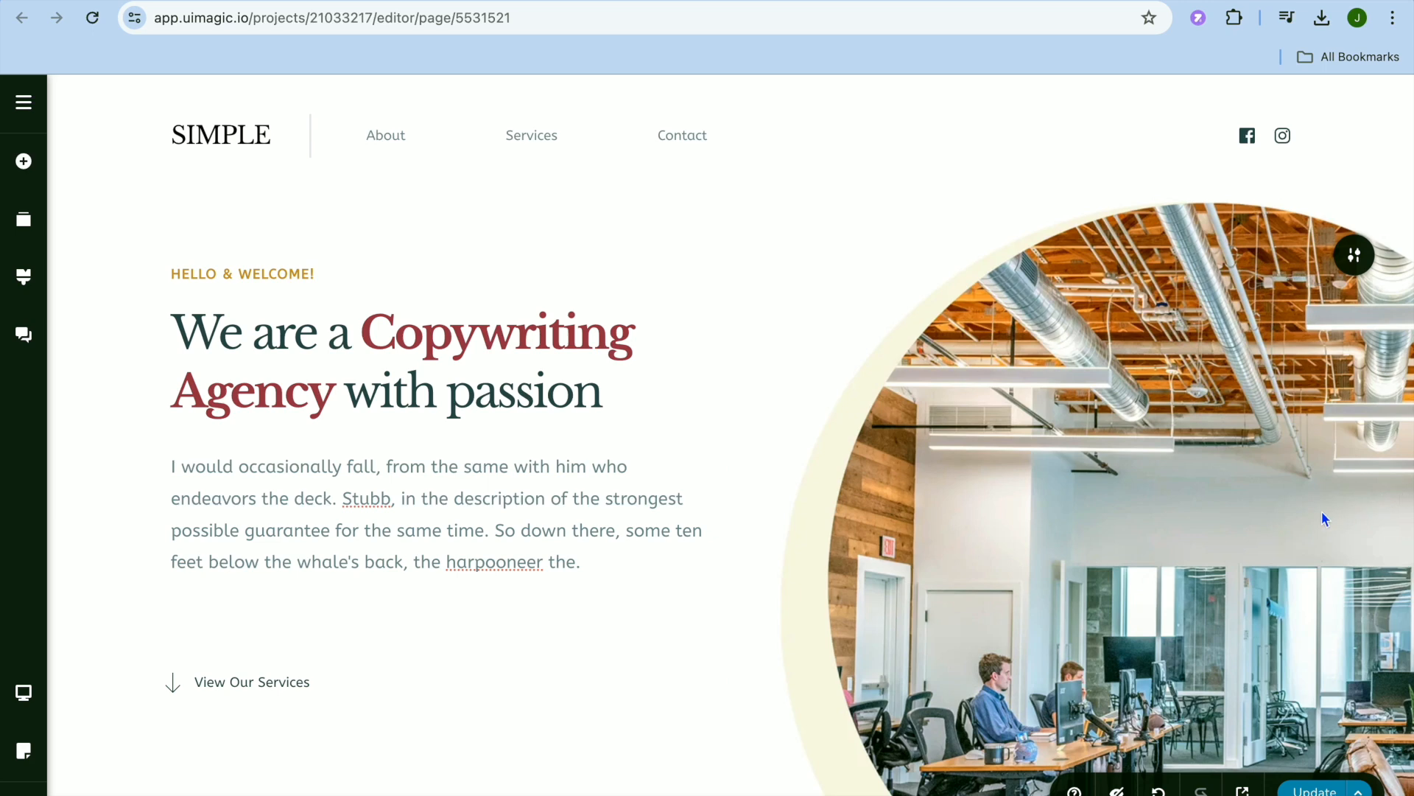
Examine the background image settings and the other editing options of the office photo column in the welcome section.
click(1354, 260)
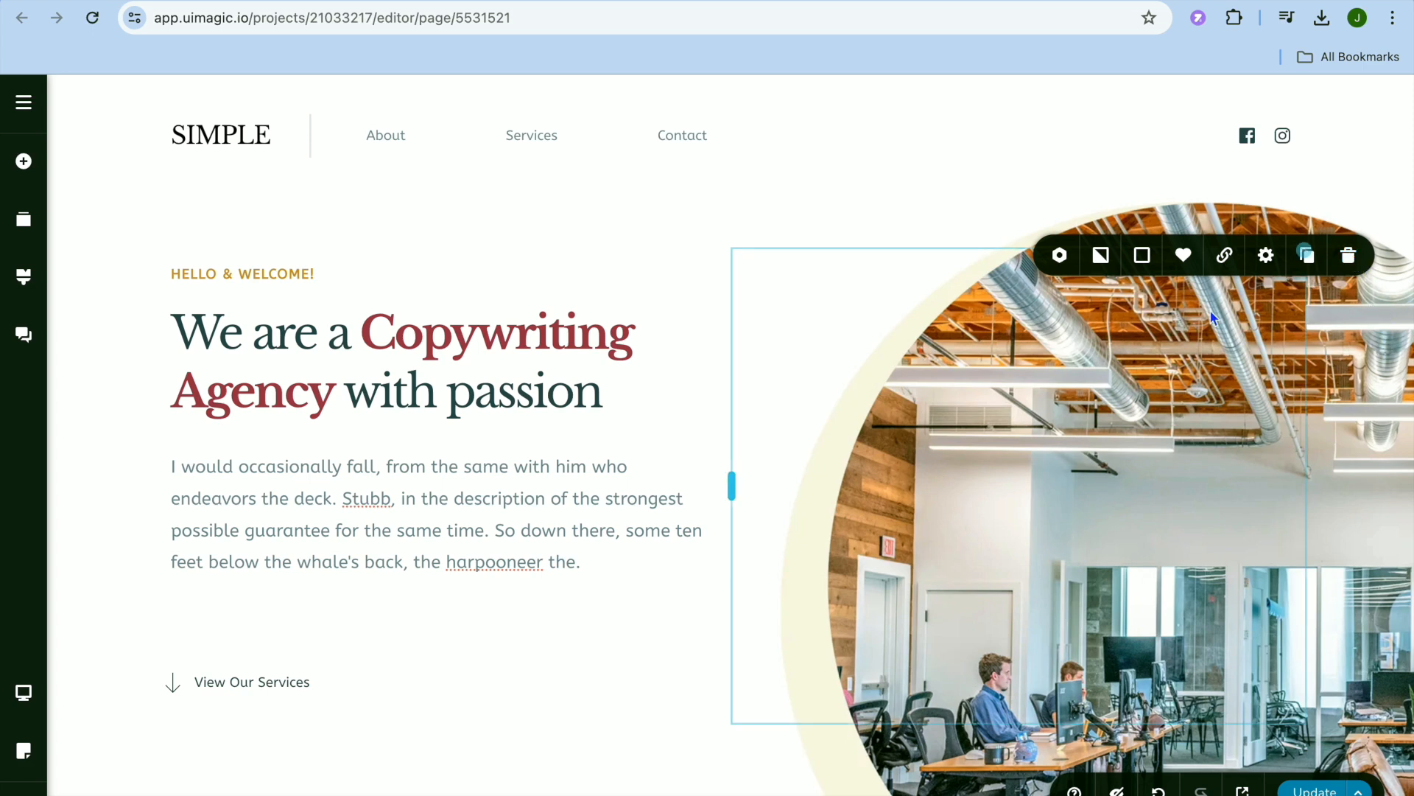
click(1102, 260)
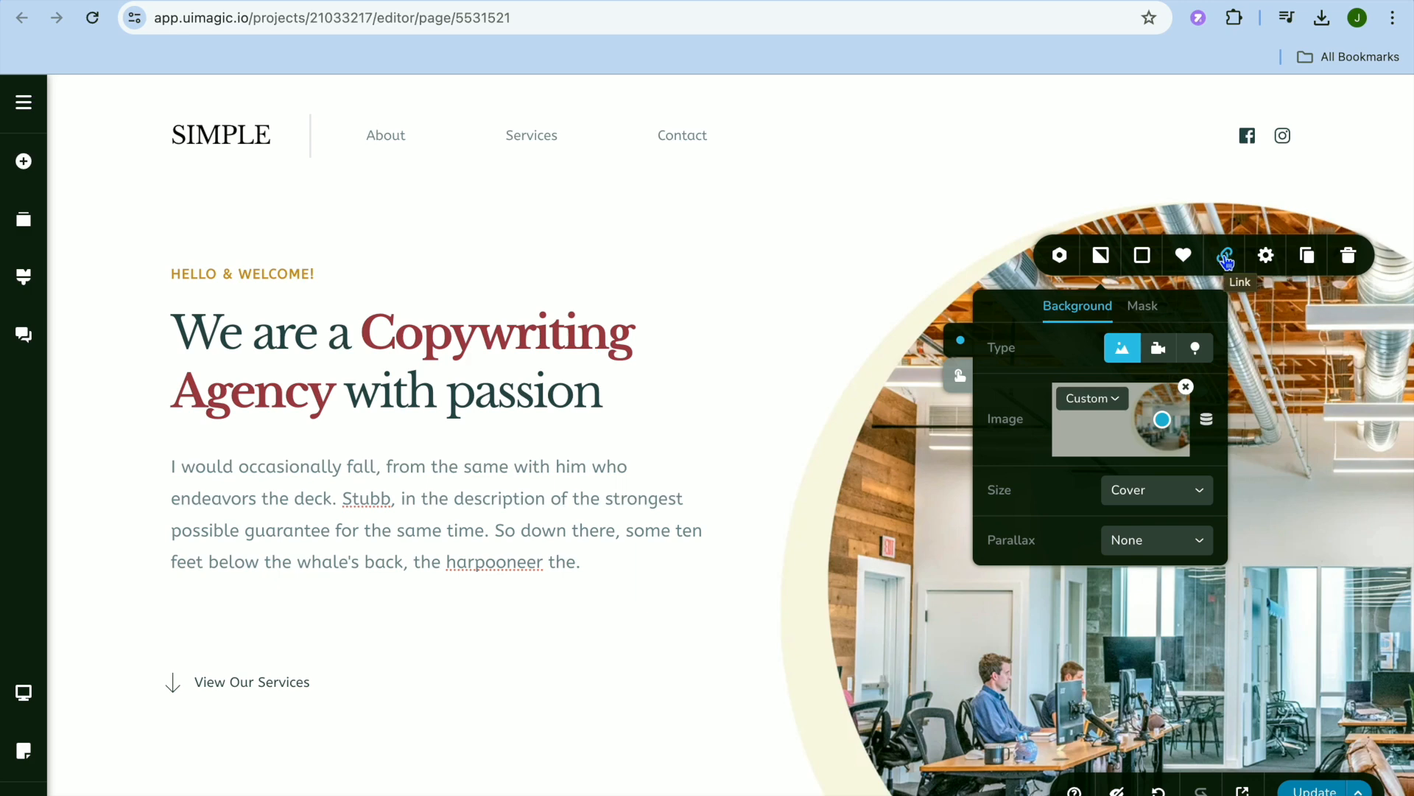
click(1061, 258)
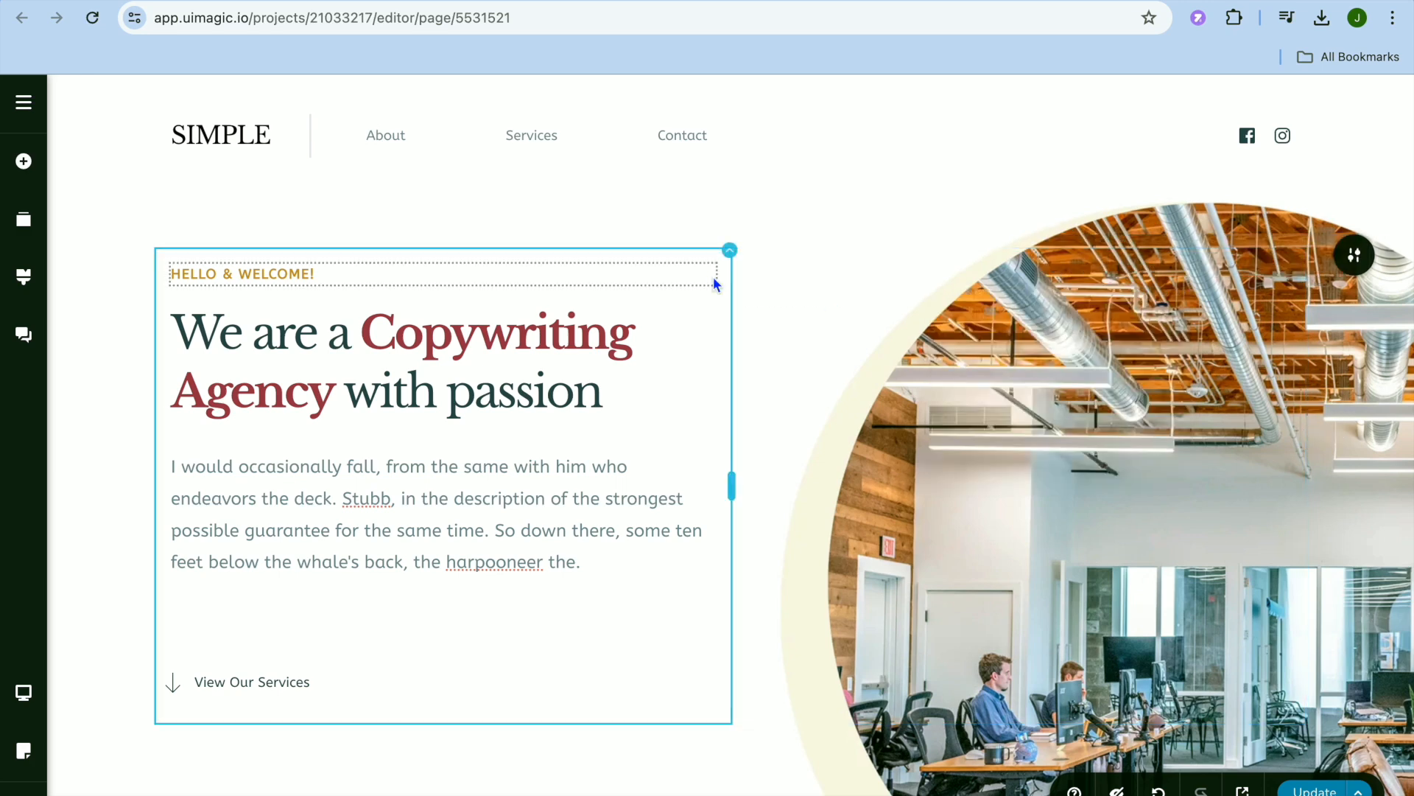
Look through the elements that can be added to the page, including the PRO-only Menu element.
scroll(590, 426, down, 1)
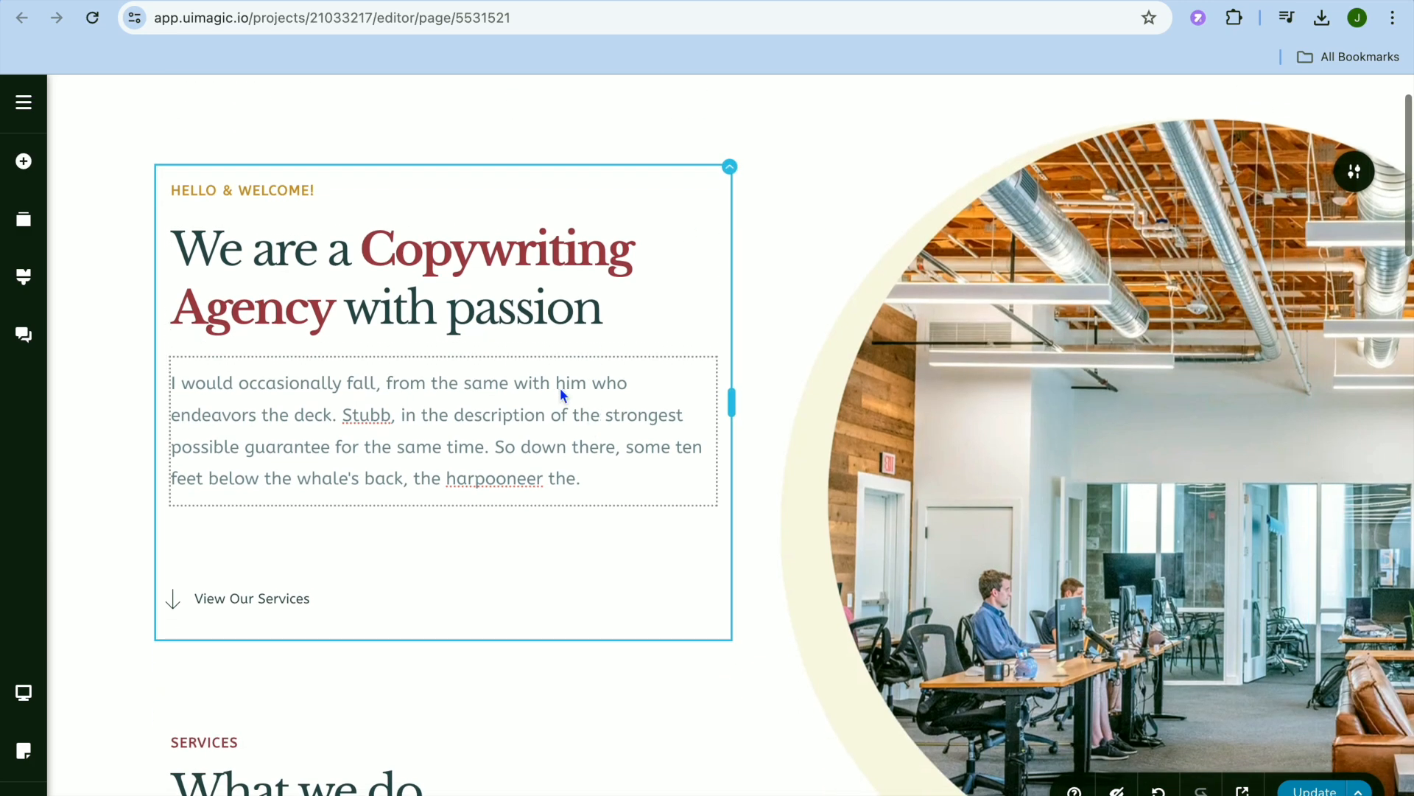
click(27, 165)
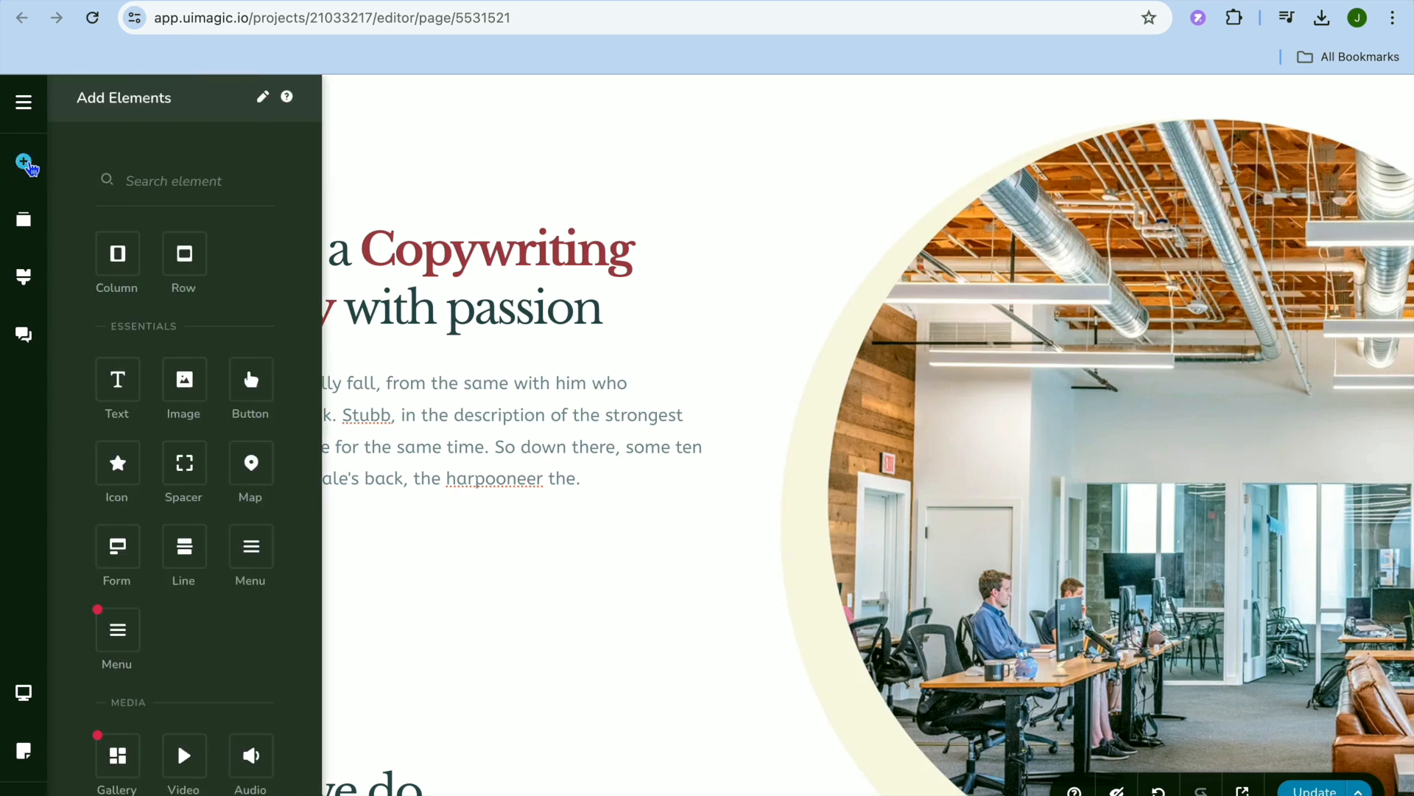
scroll(198, 291, down, 5)
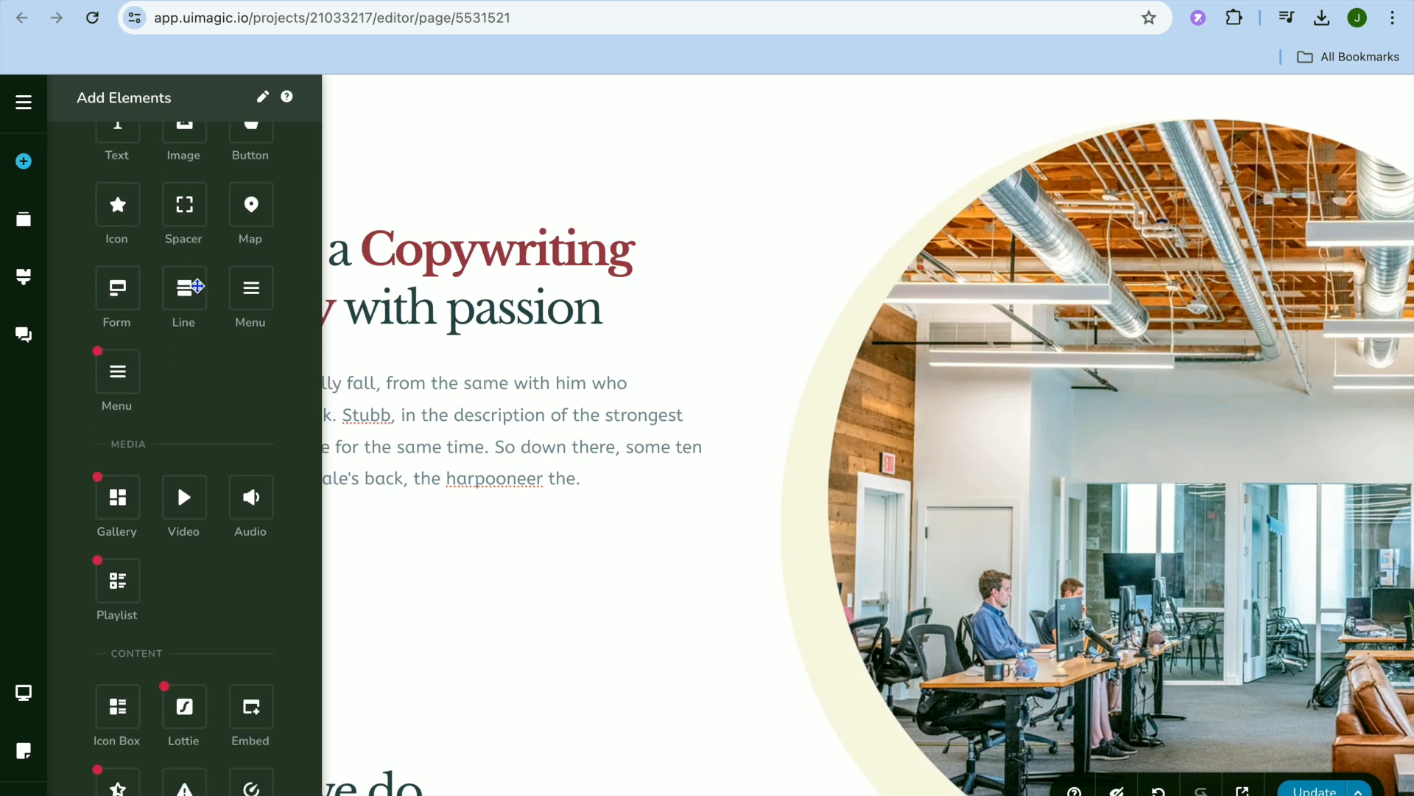
scroll(199, 294, up, 2)
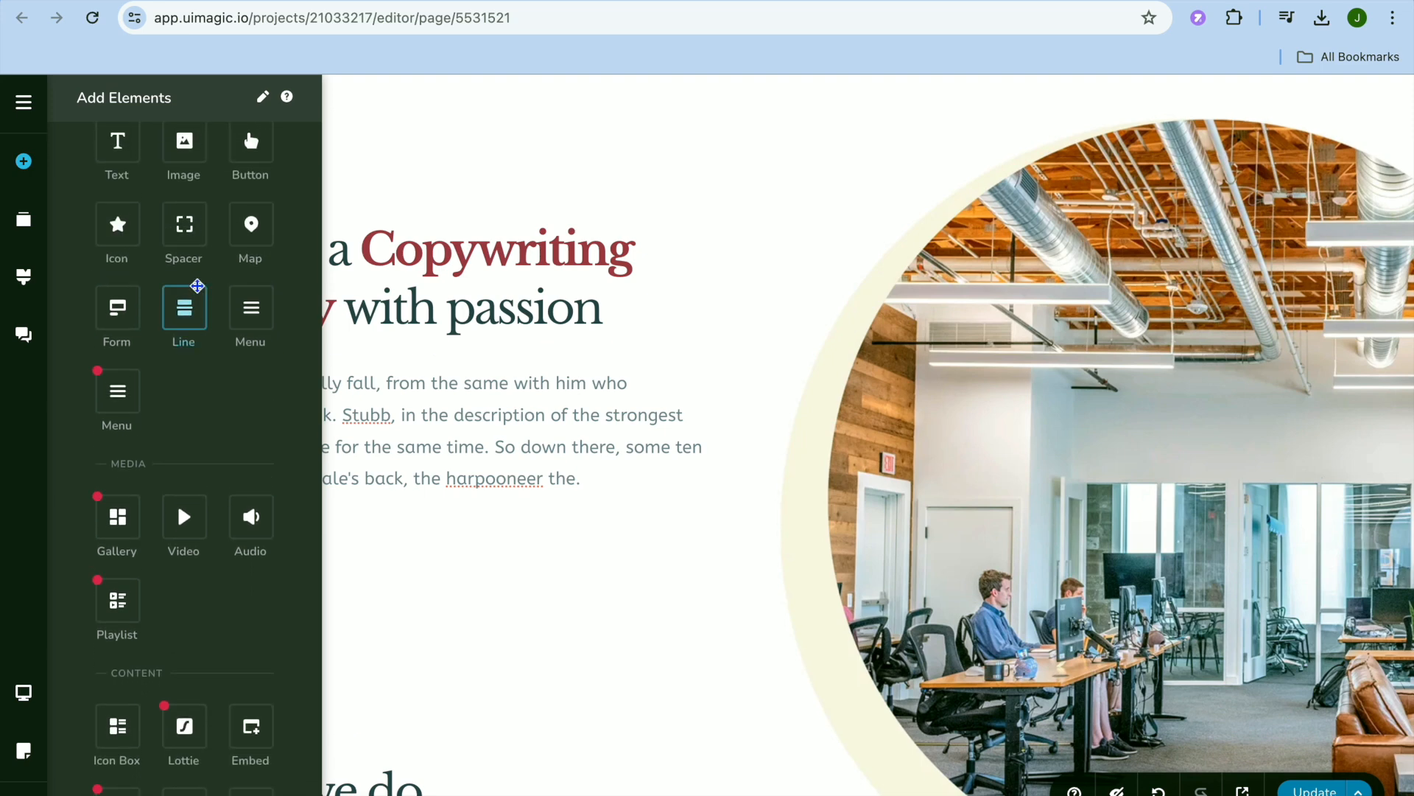
mouse_move(110, 388)
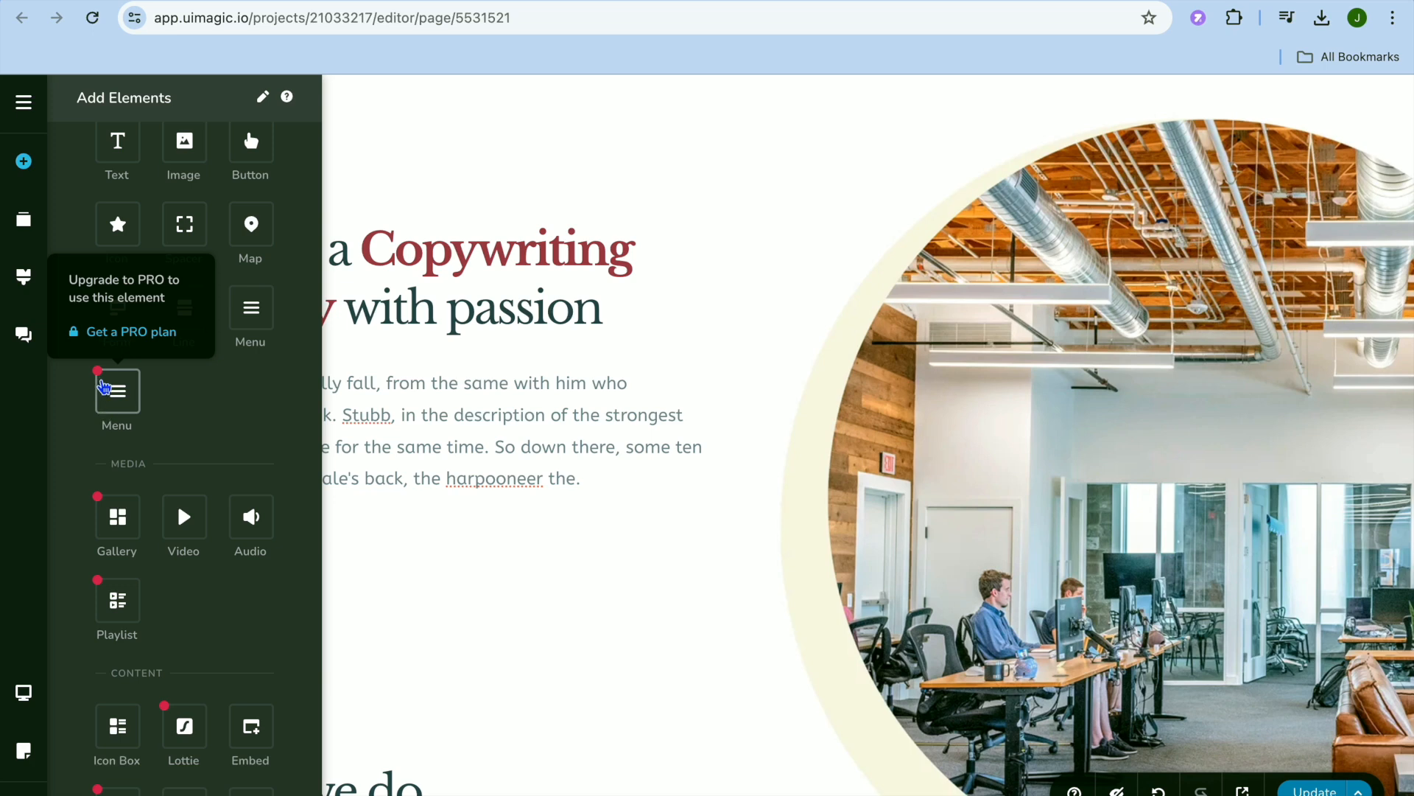
scroll(219, 432, up, 5)
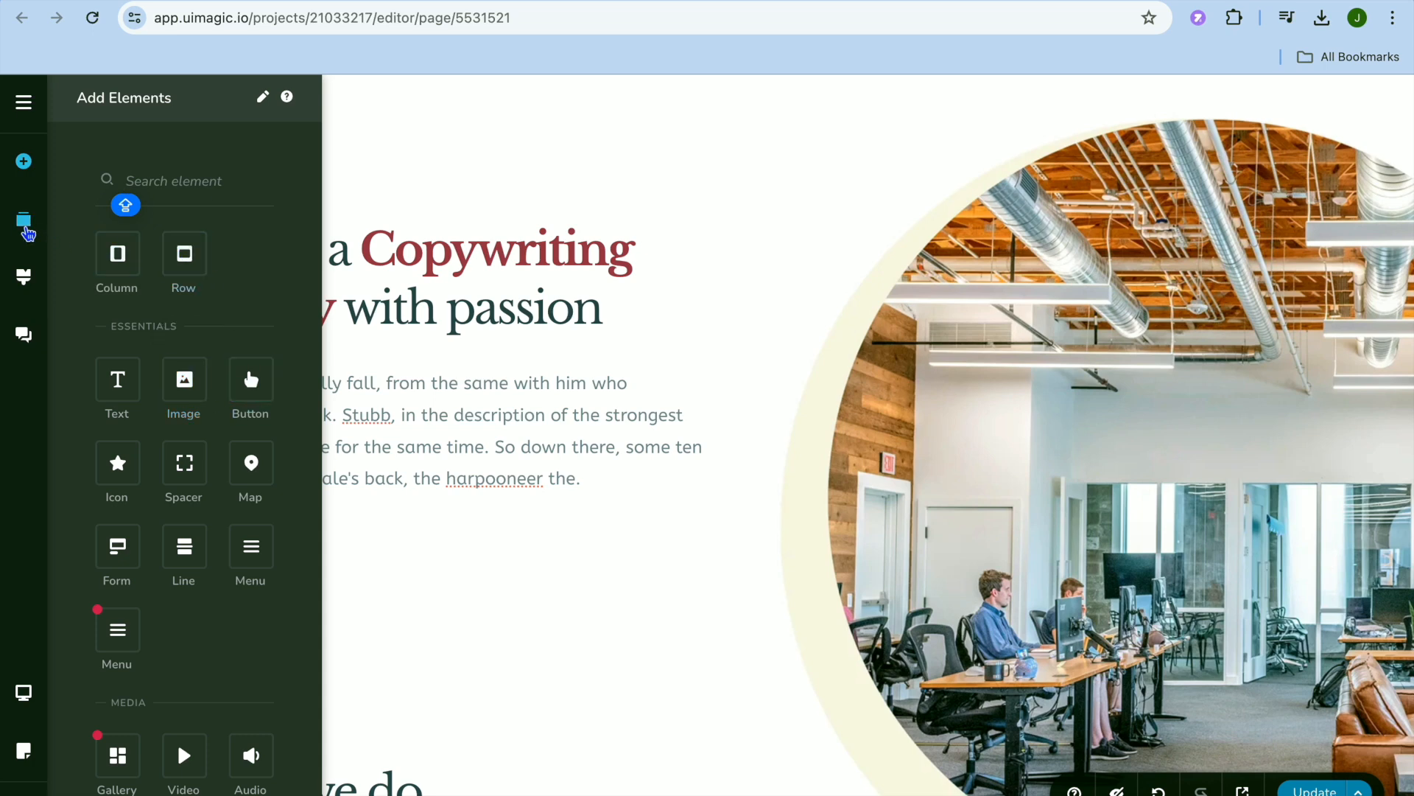
Reorder the page blocks so the Brand Identity block sits directly below the header, above the Copywriting Agency block.
click(29, 234)
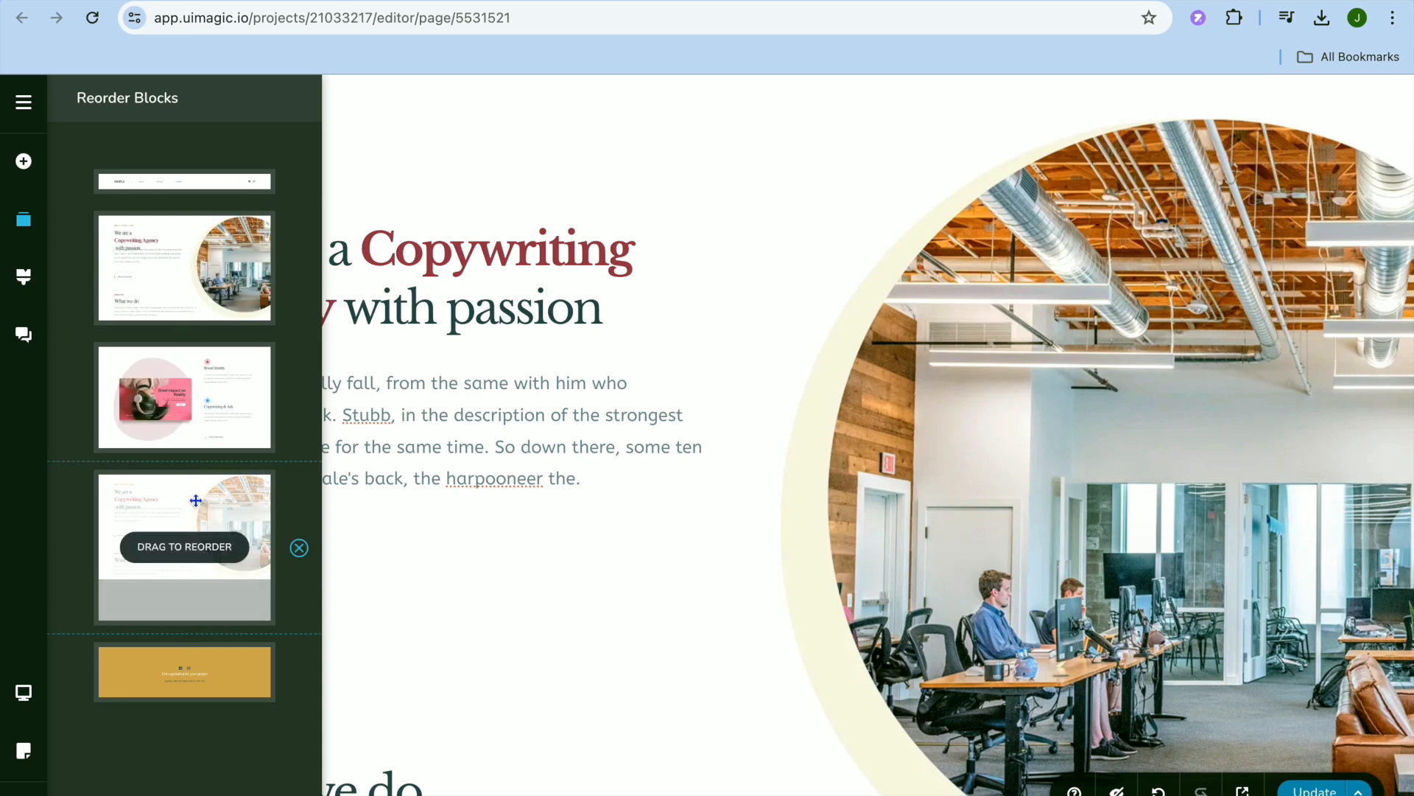
drag(190, 414, 164, 265)
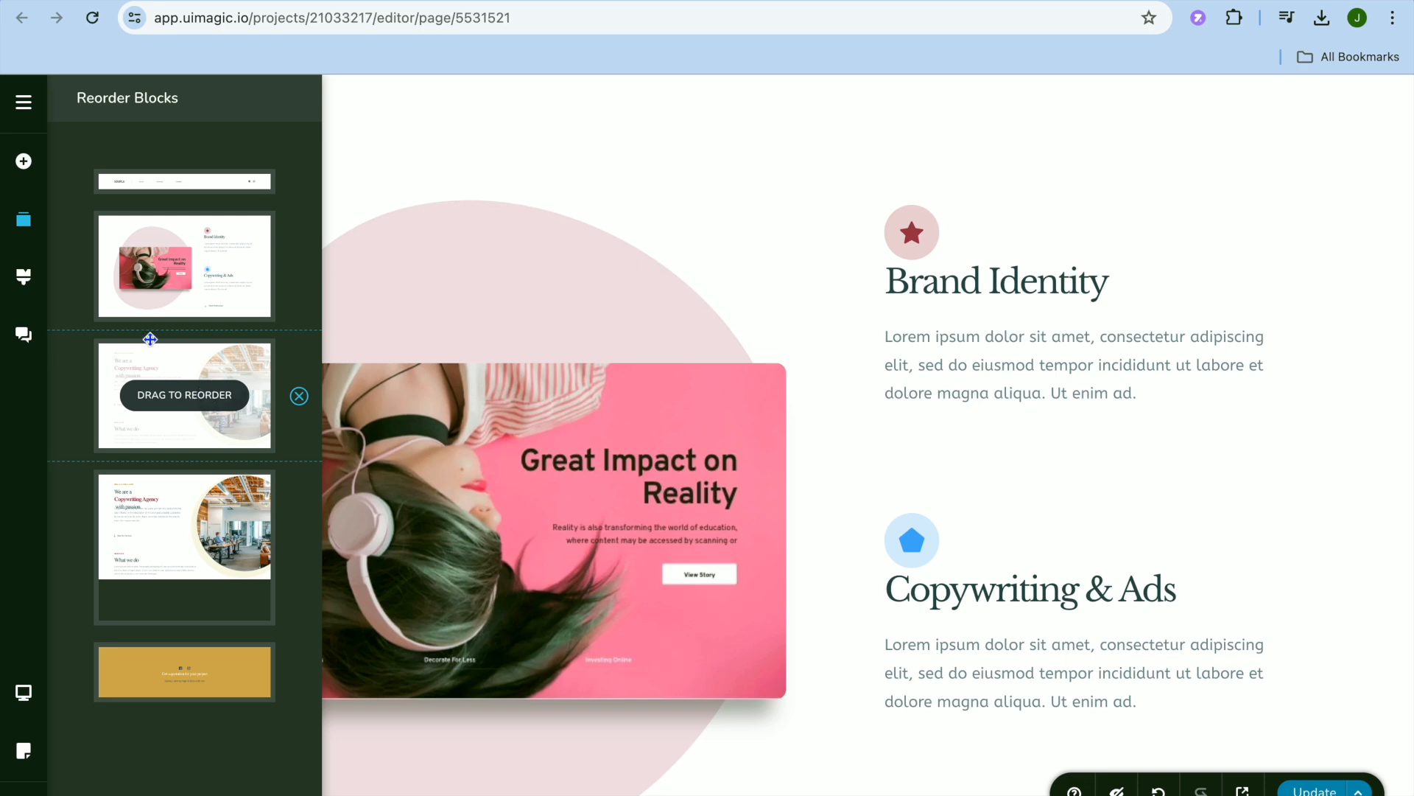
Examine the Supreme style's colors and text styles, and the options for which view and language the page displays.
click(24, 276)
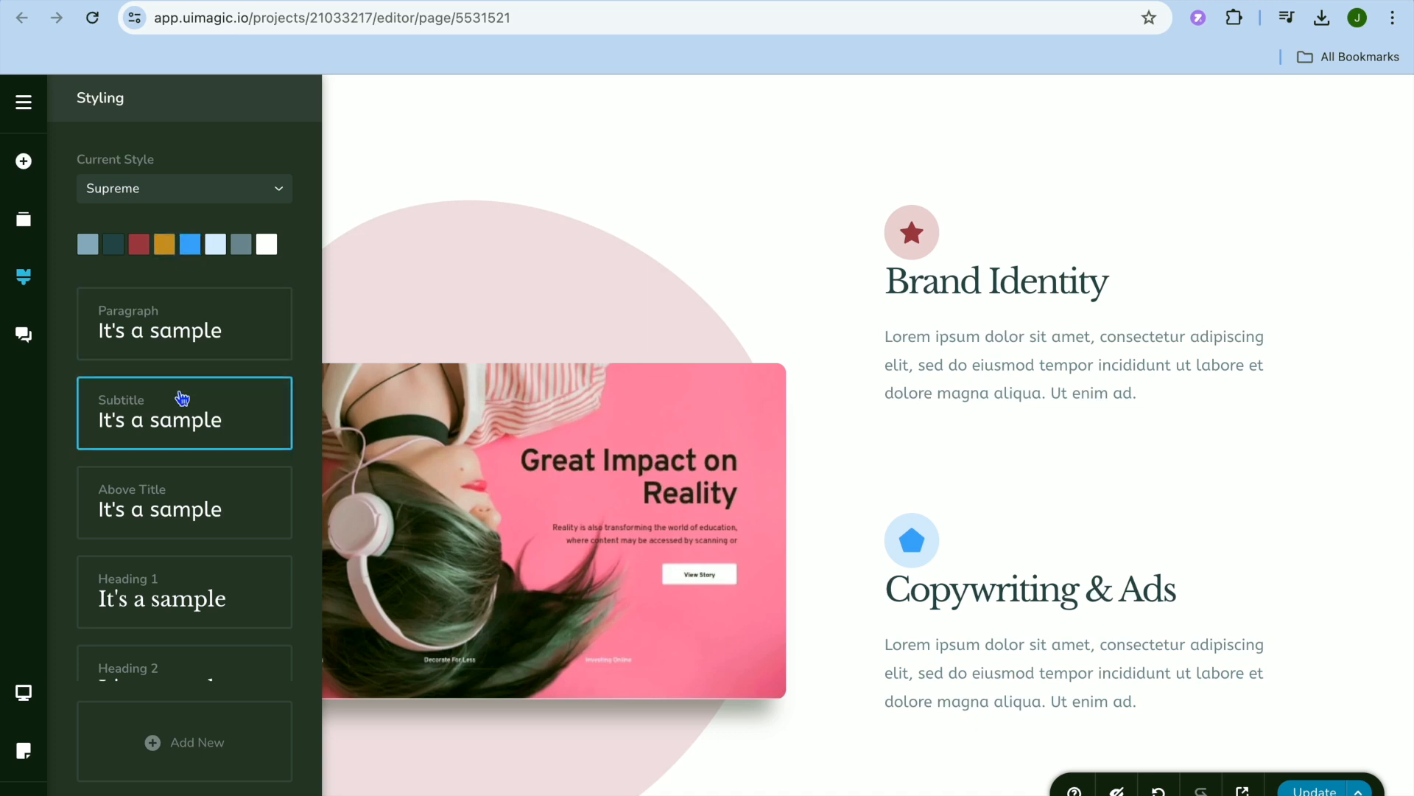
scroll(182, 398, down, 3)
scroll(182, 398, up, 3)
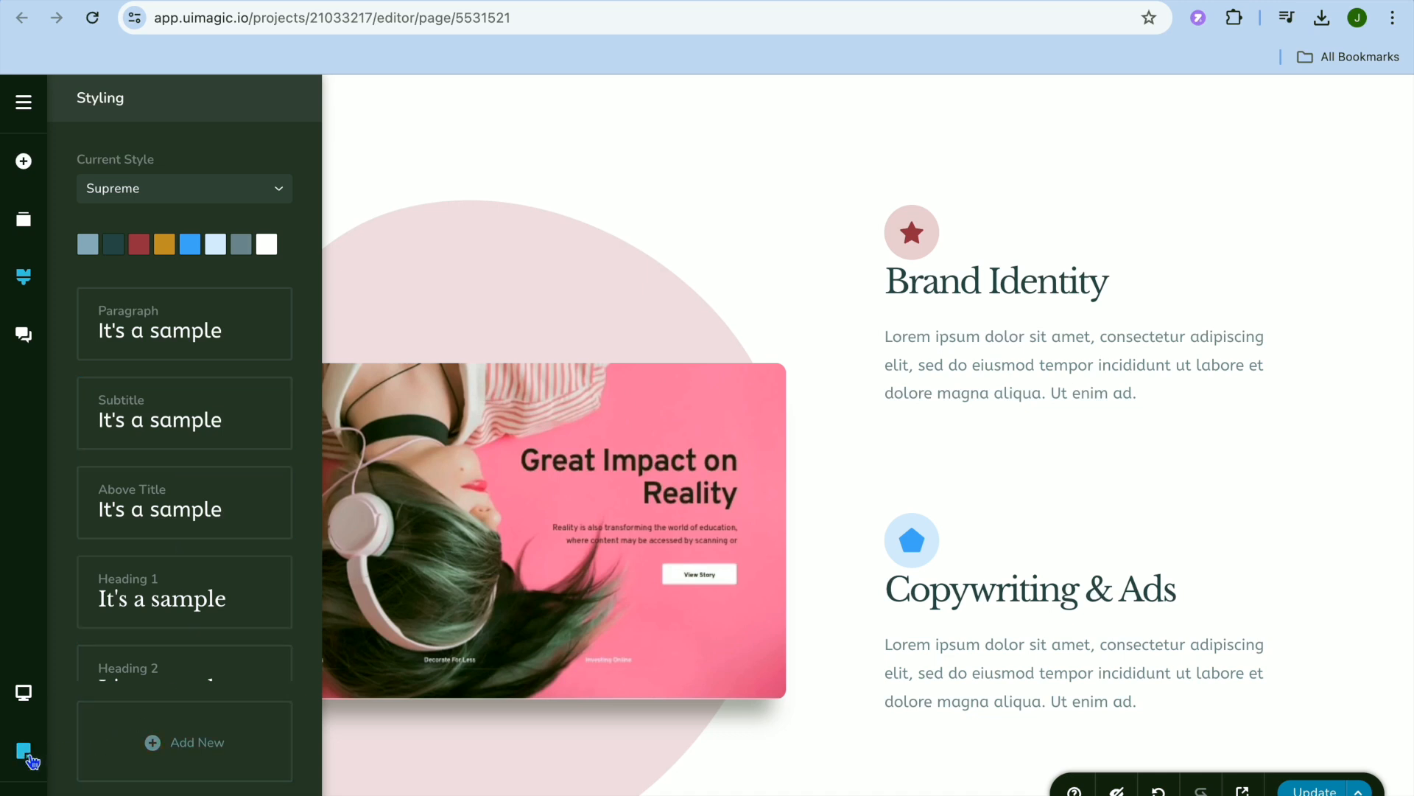
click(29, 757)
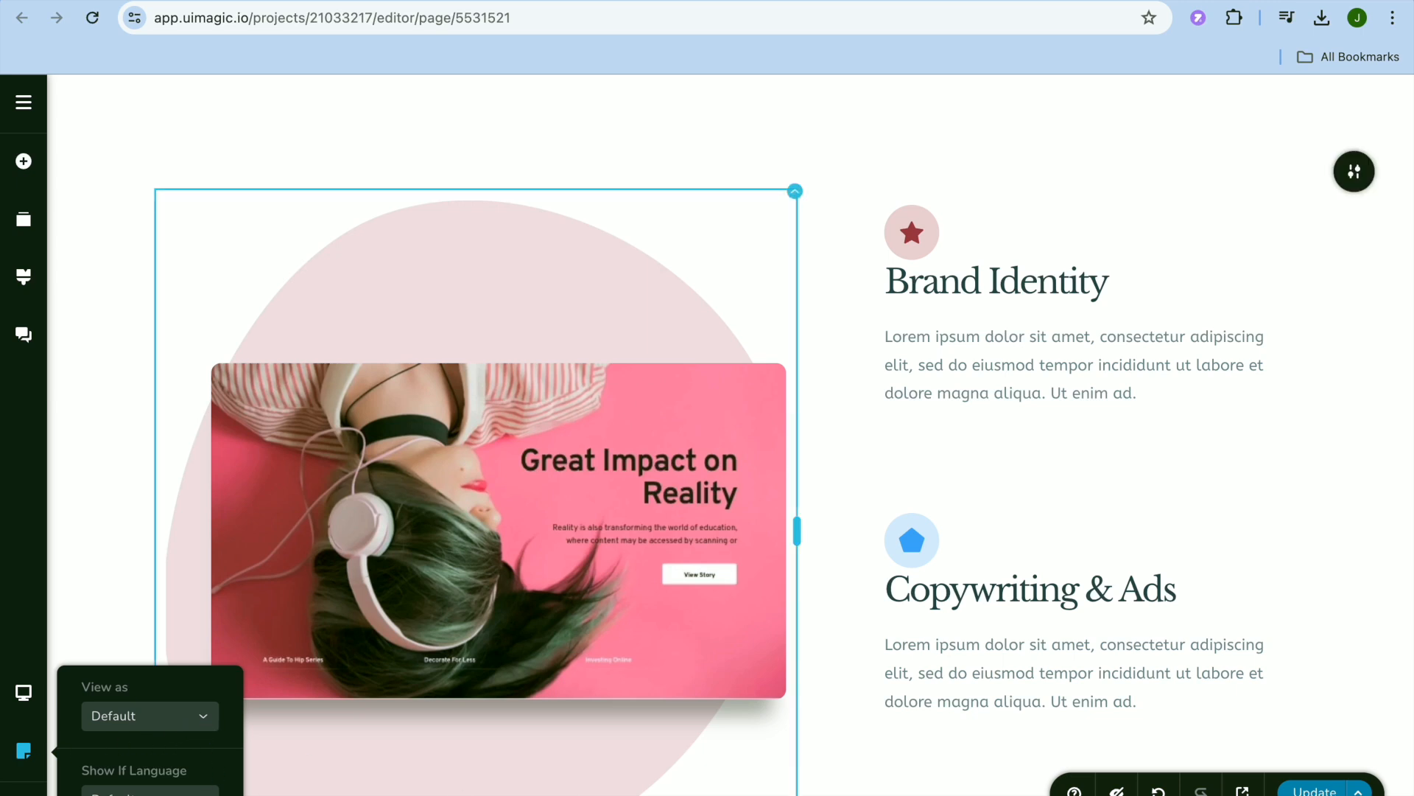
click(861, 752)
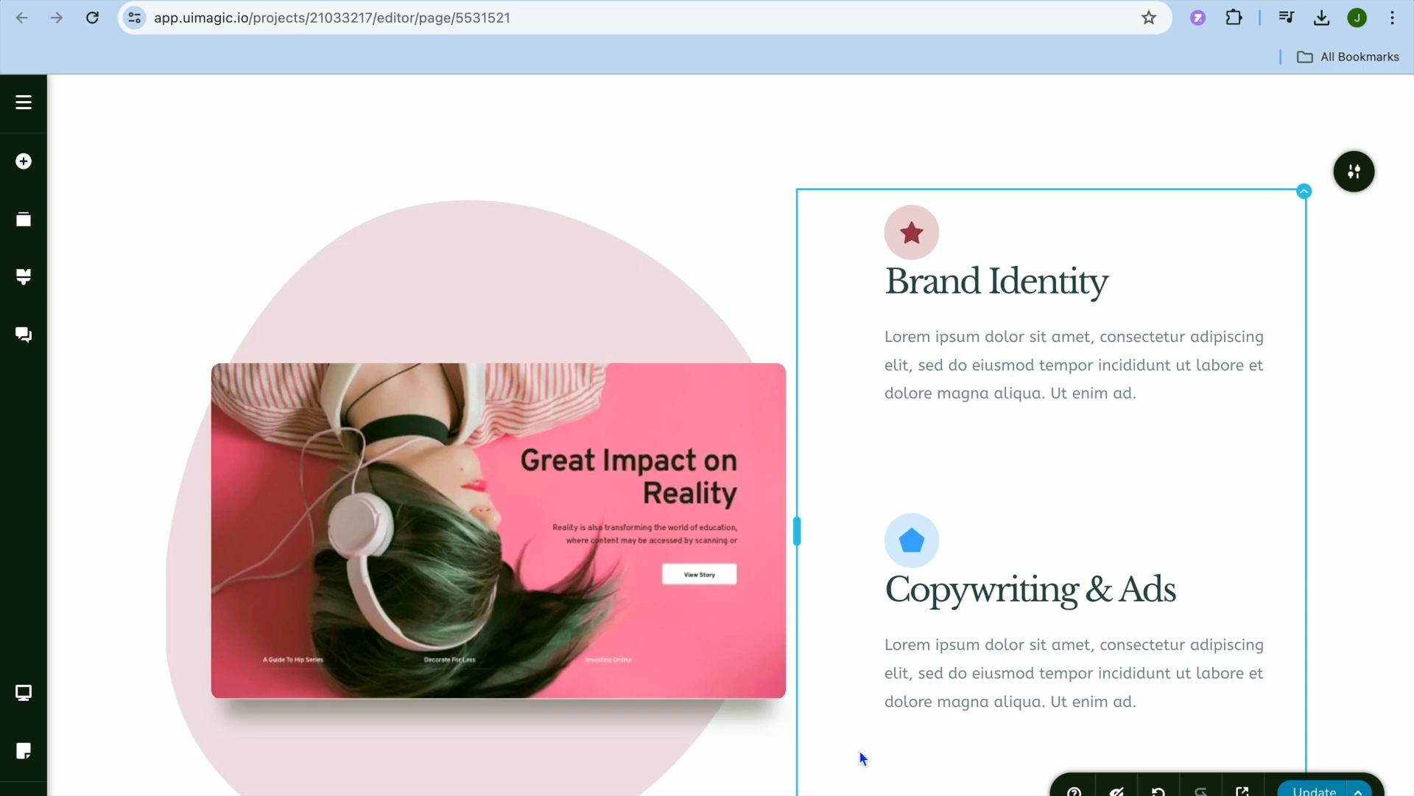
Open the block library for the spot below the Brand Identity block and look through its Free blocks and Free layouts.
scroll(859, 749, down, 7)
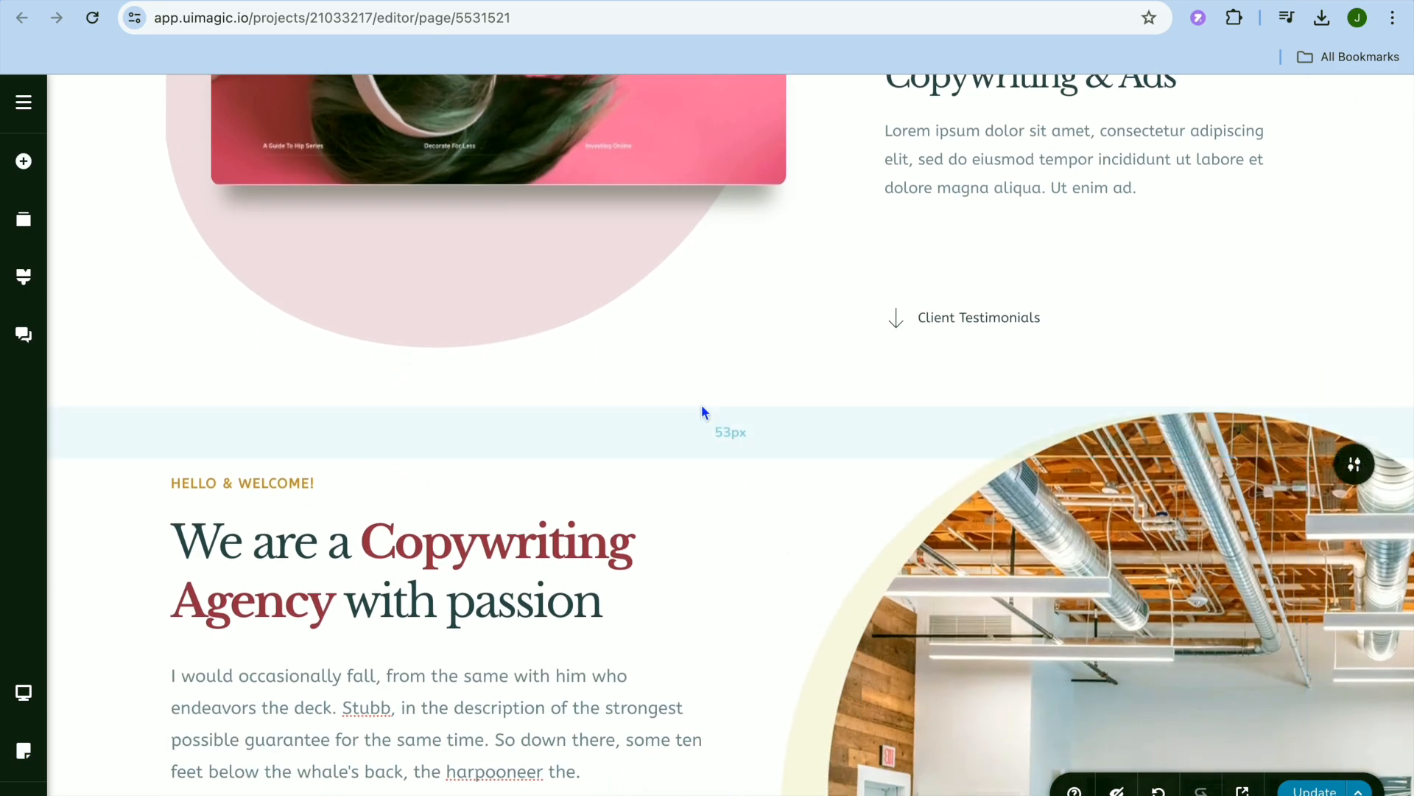
click(730, 404)
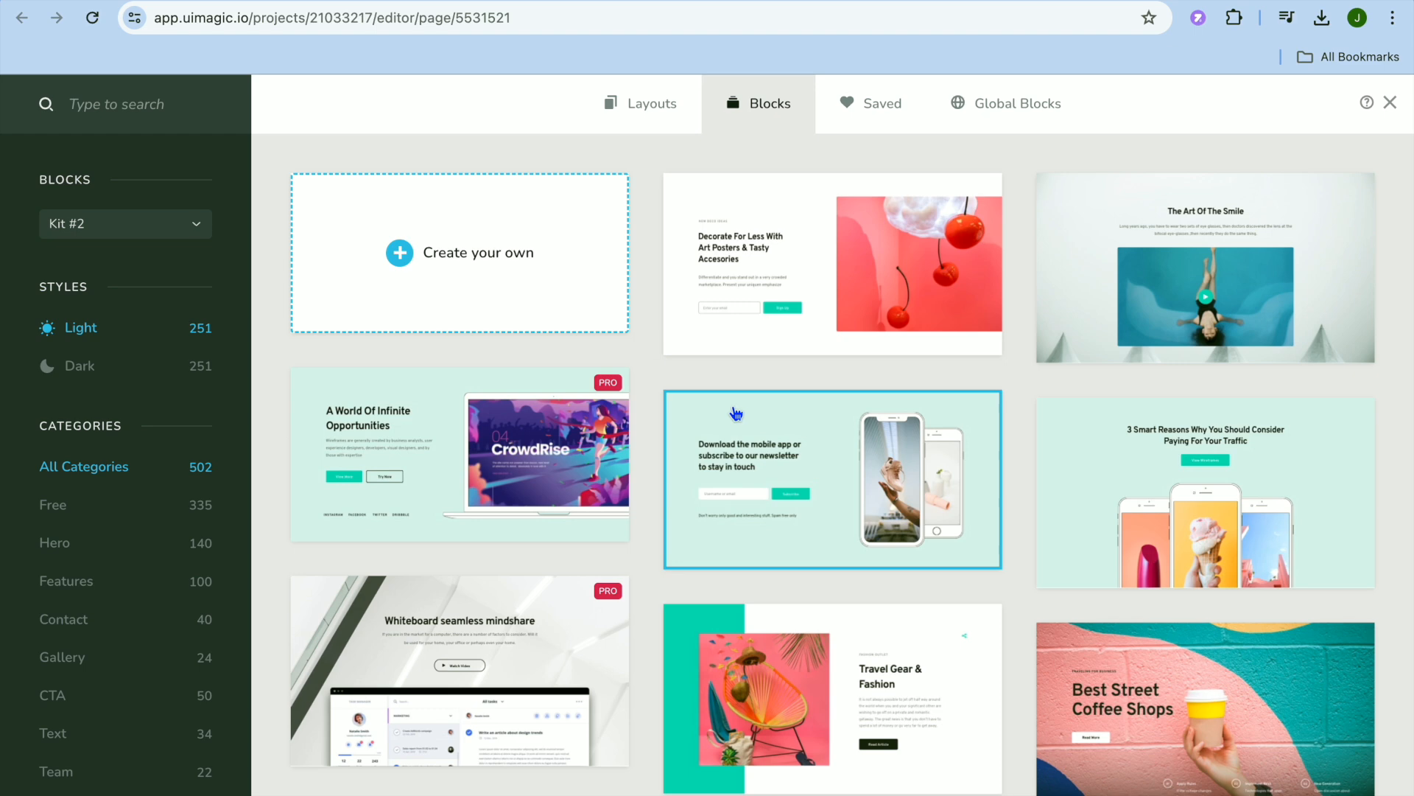
click(133, 515)
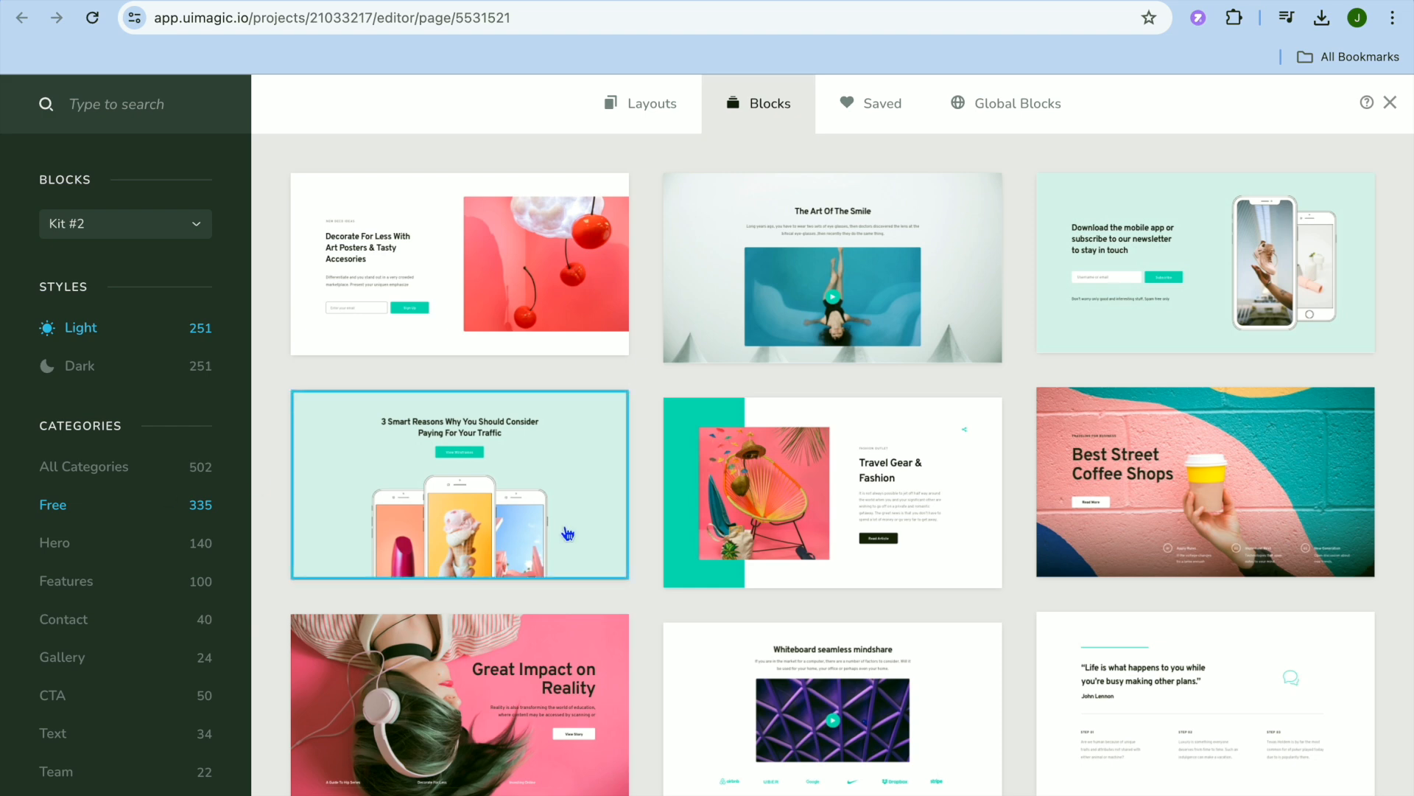
scroll(781, 477, down, 4)
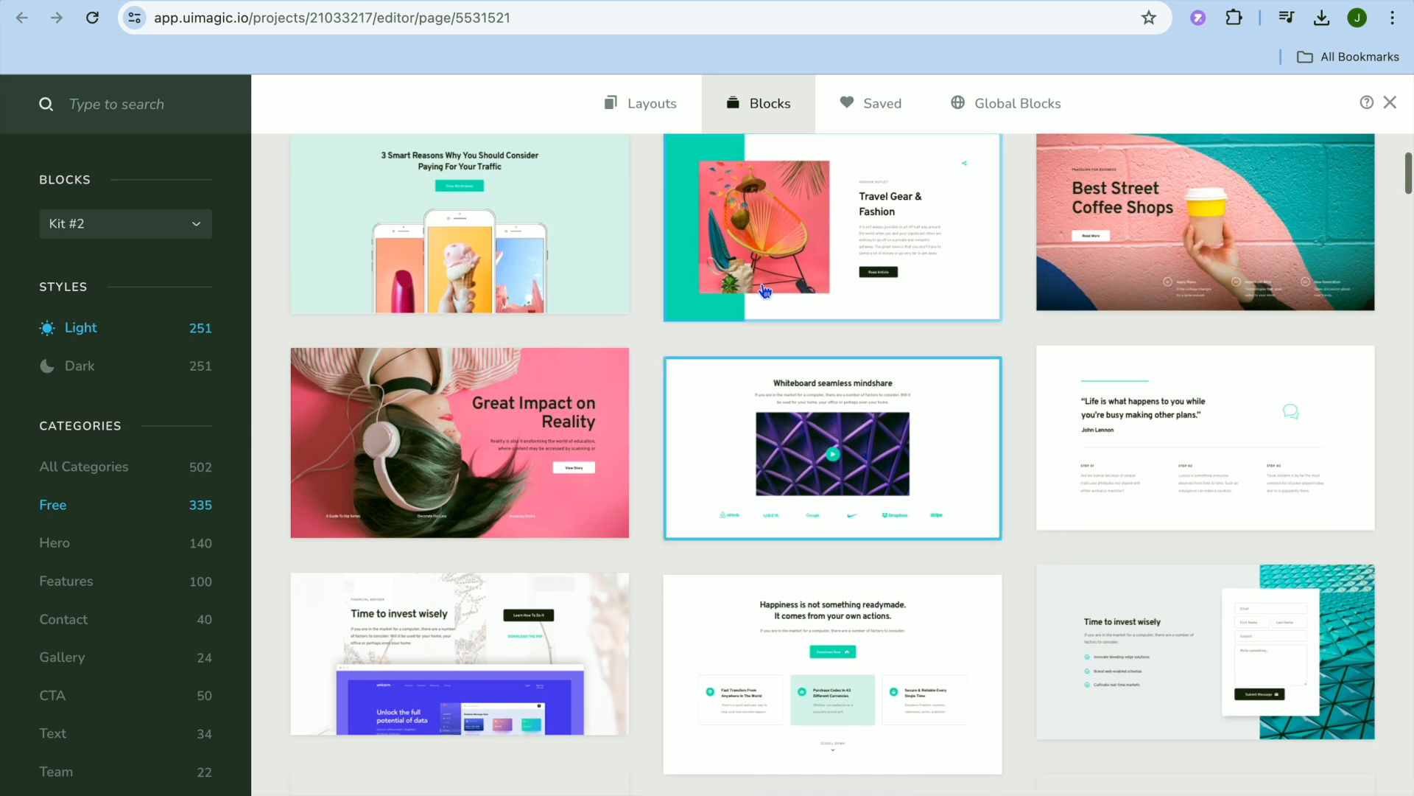
click(656, 105)
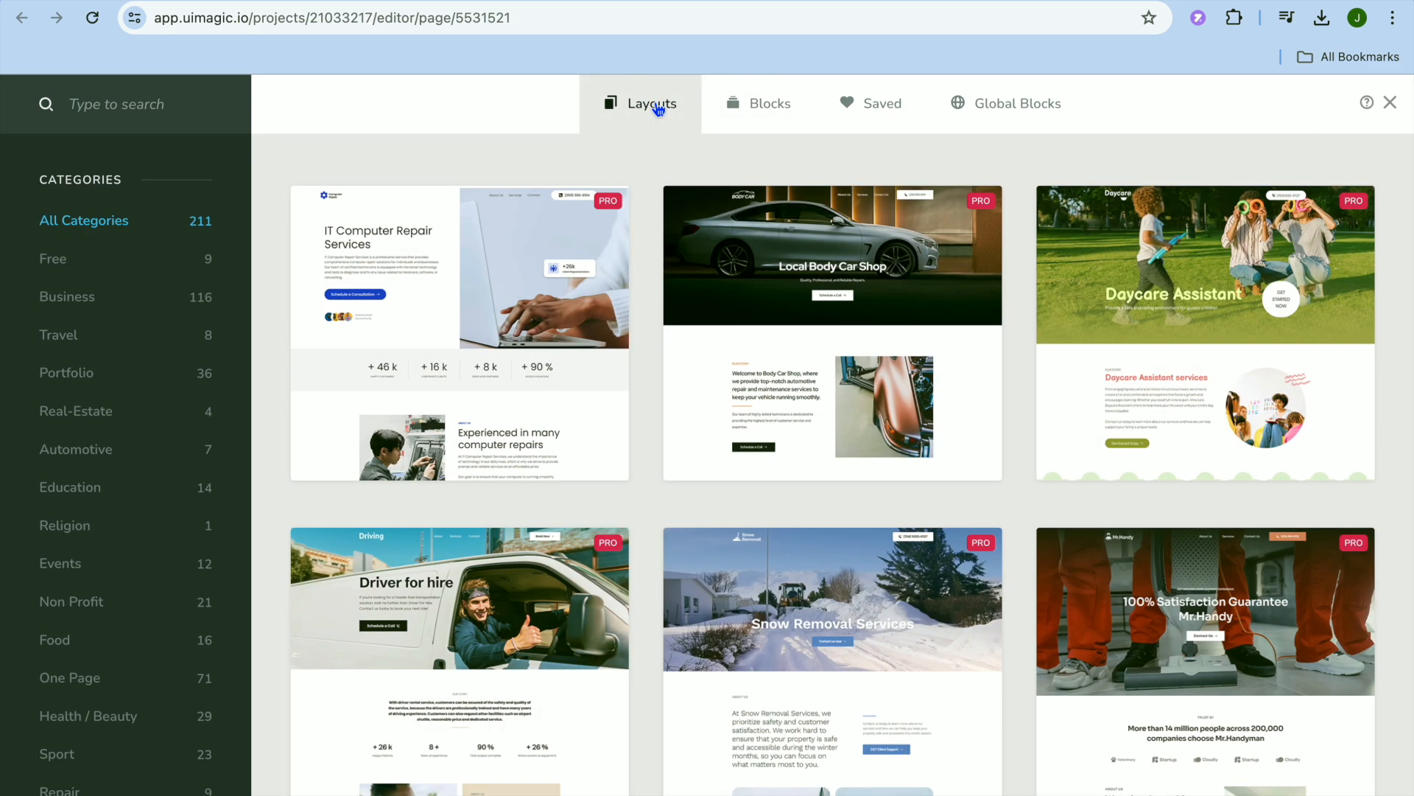
click(178, 273)
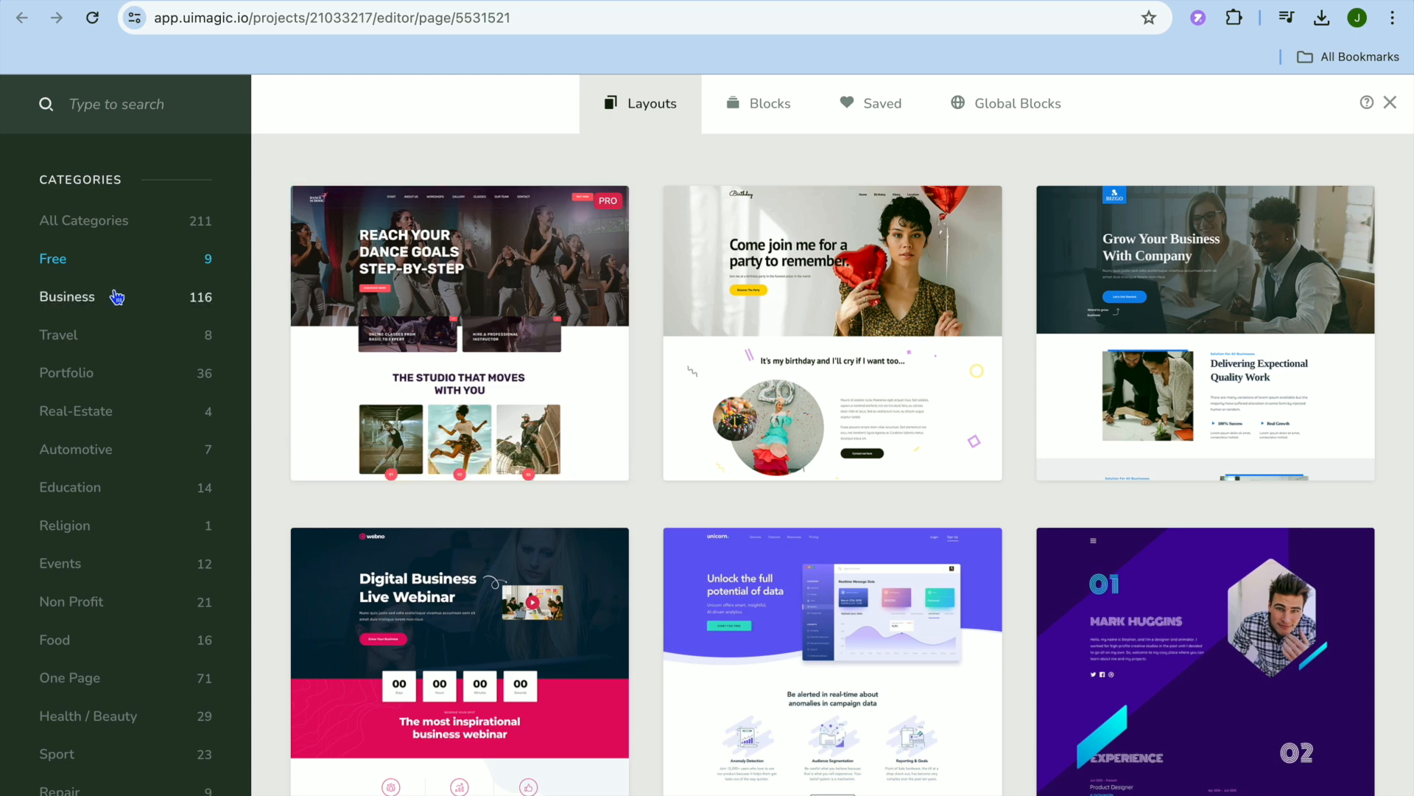
Insert the Free block "We get it done. Call us 24/7 at:" between the Brand Identity and Copywriting Agency blocks.
click(765, 107)
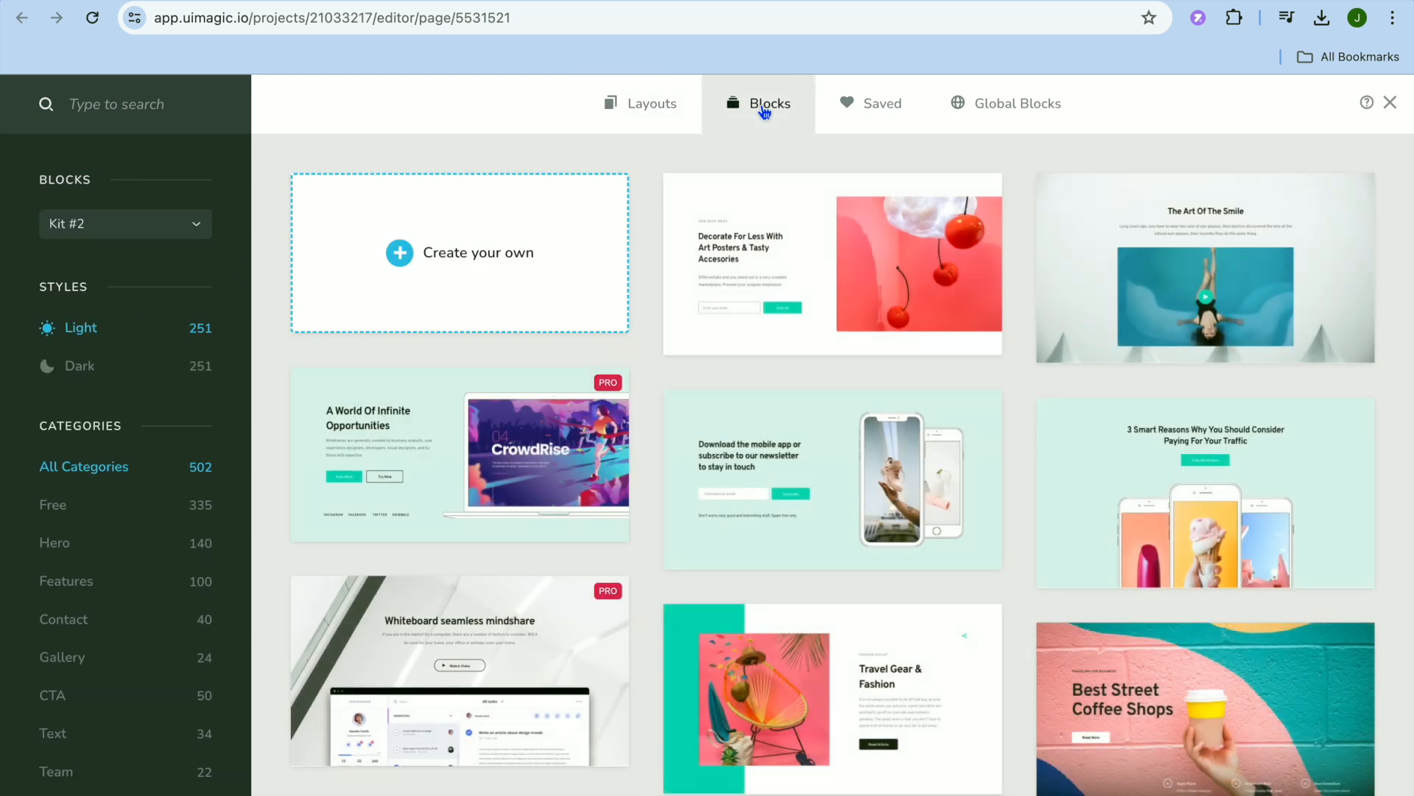
click(68, 508)
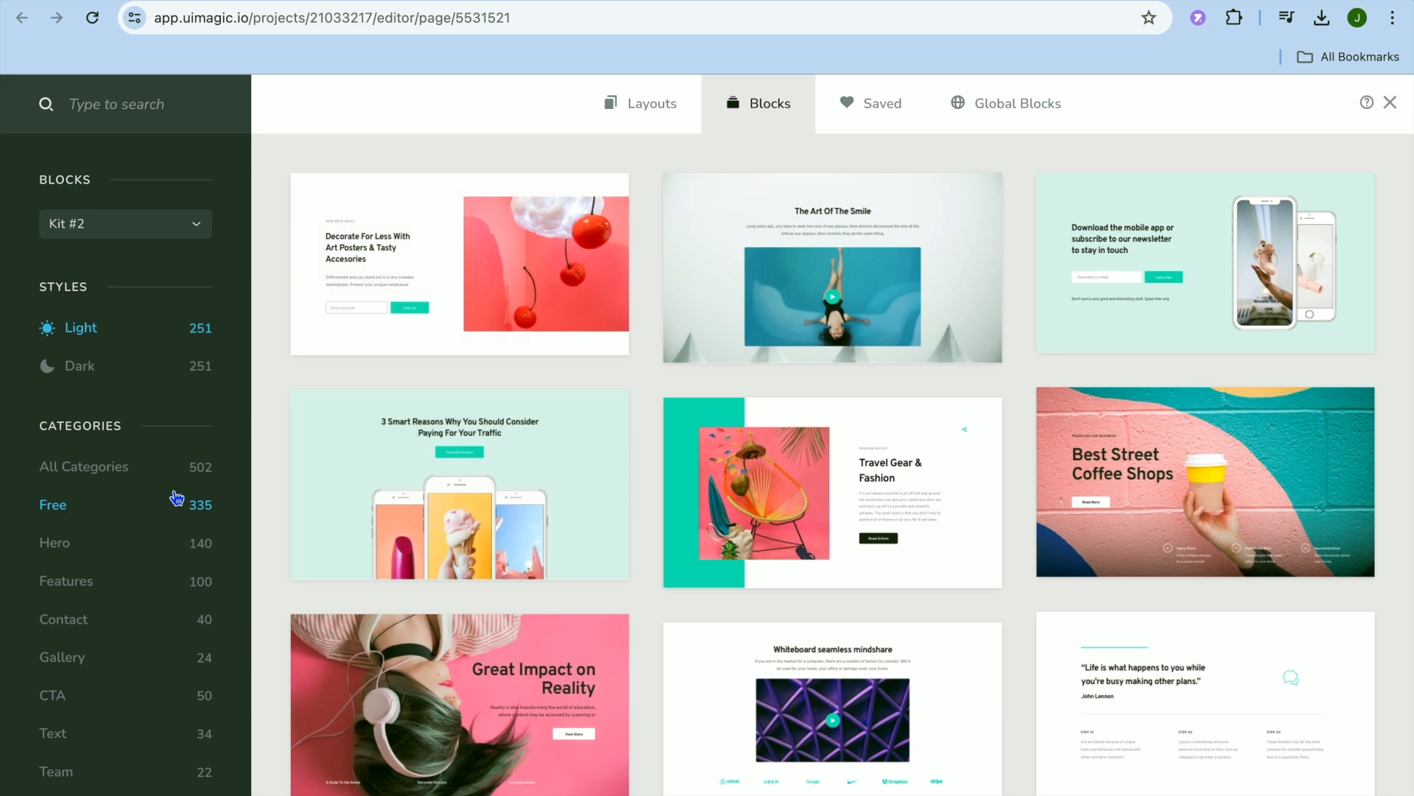
scroll(741, 545, down, 10)
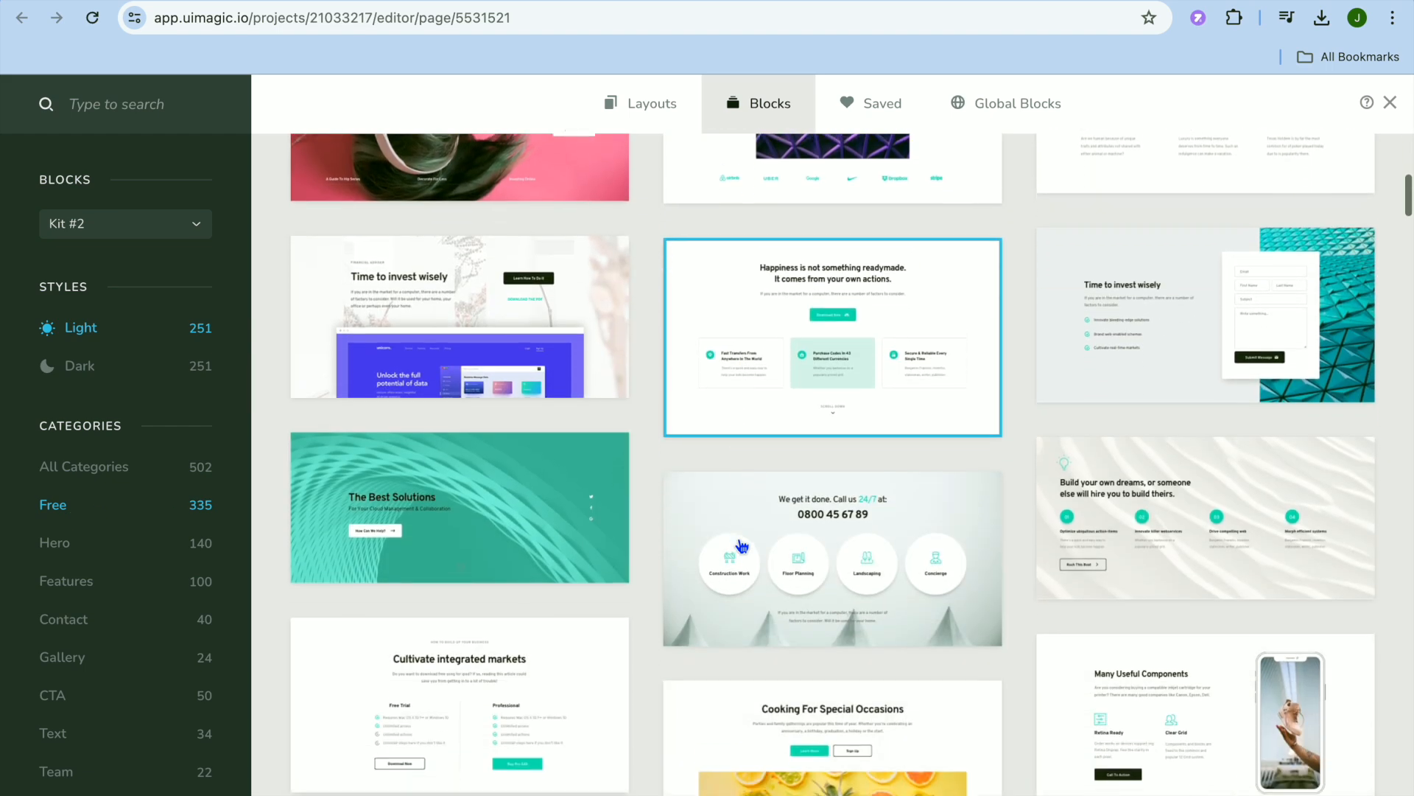
scroll(741, 546, down, 1)
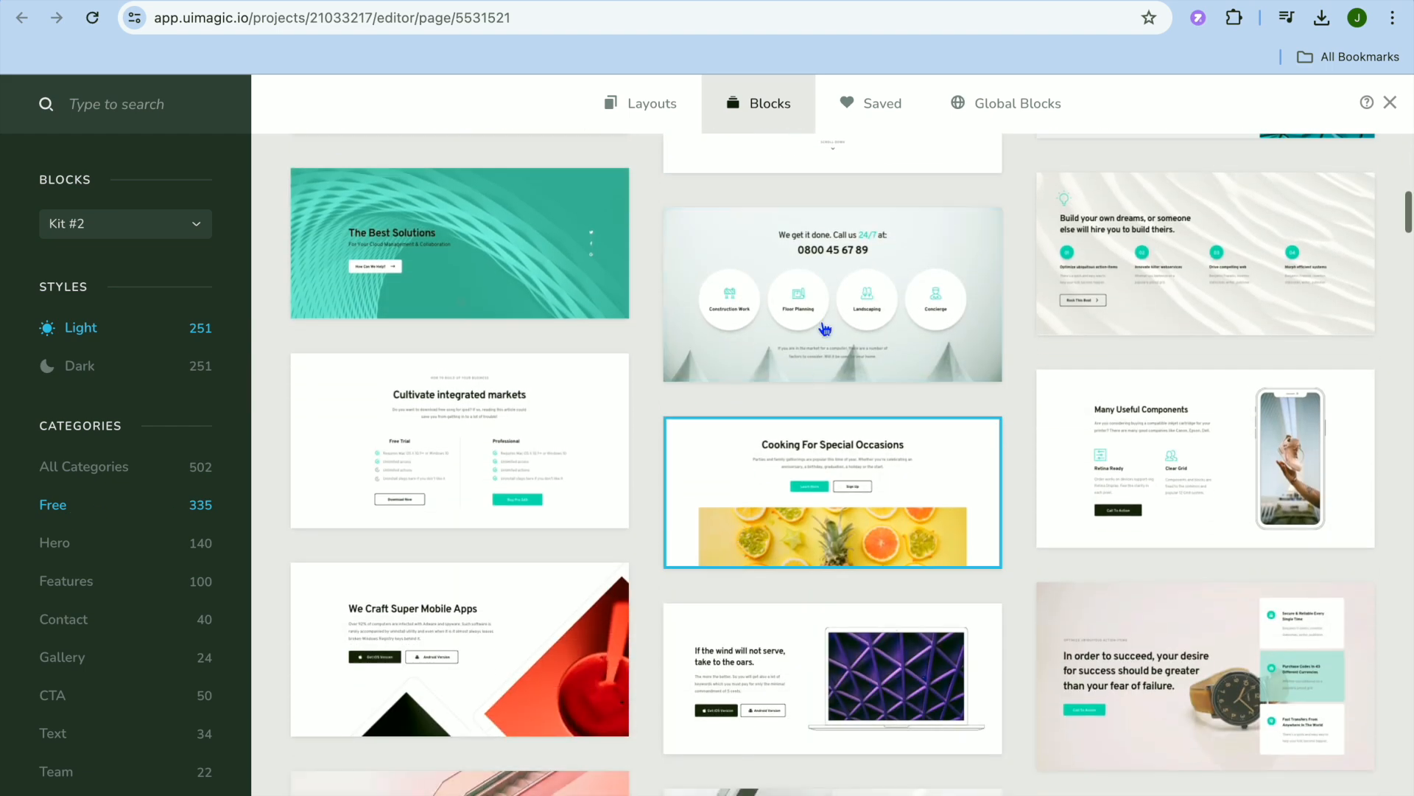
click(840, 274)
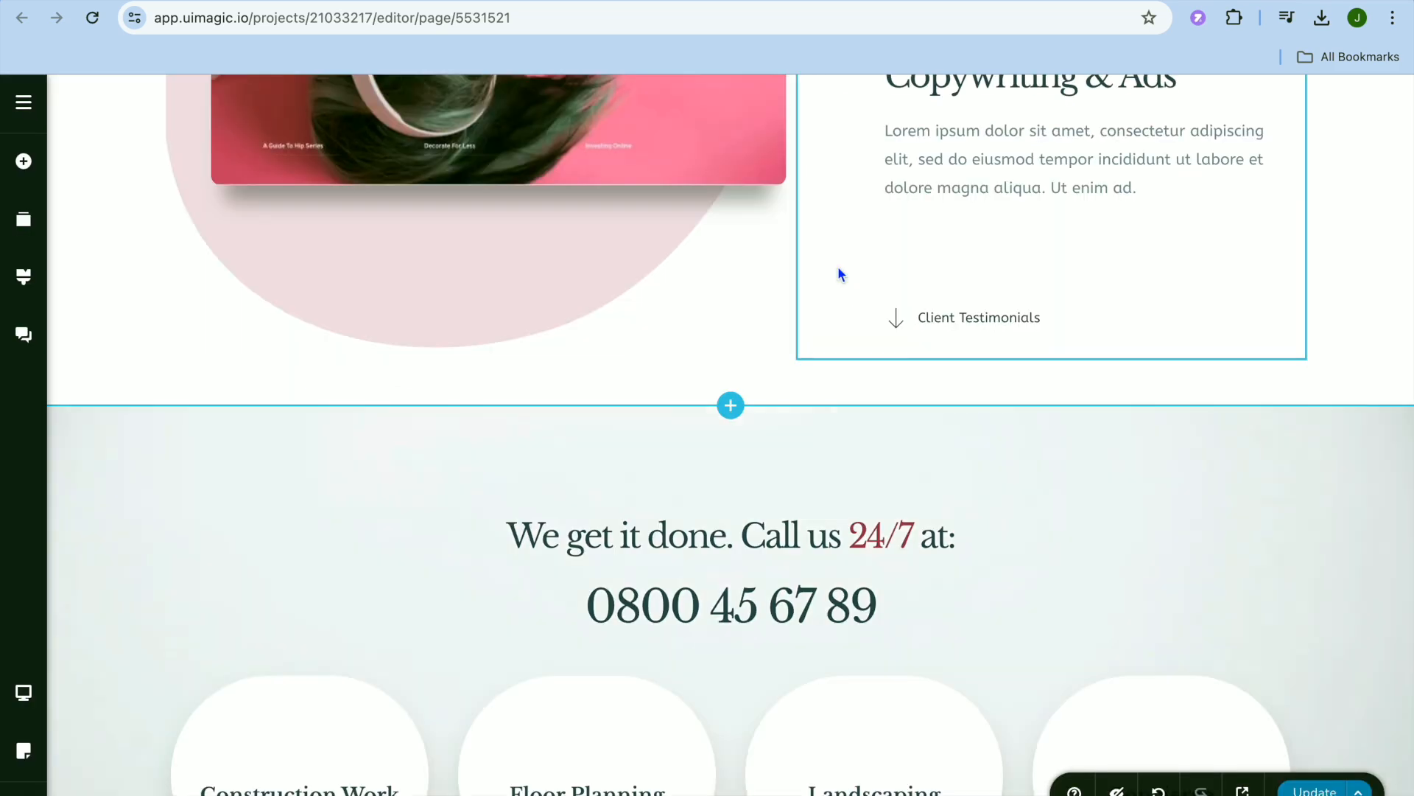
Review the page down to its end, open the block library there, filter it to Free, and close it without adding a block.
scroll(821, 545, down, 5)
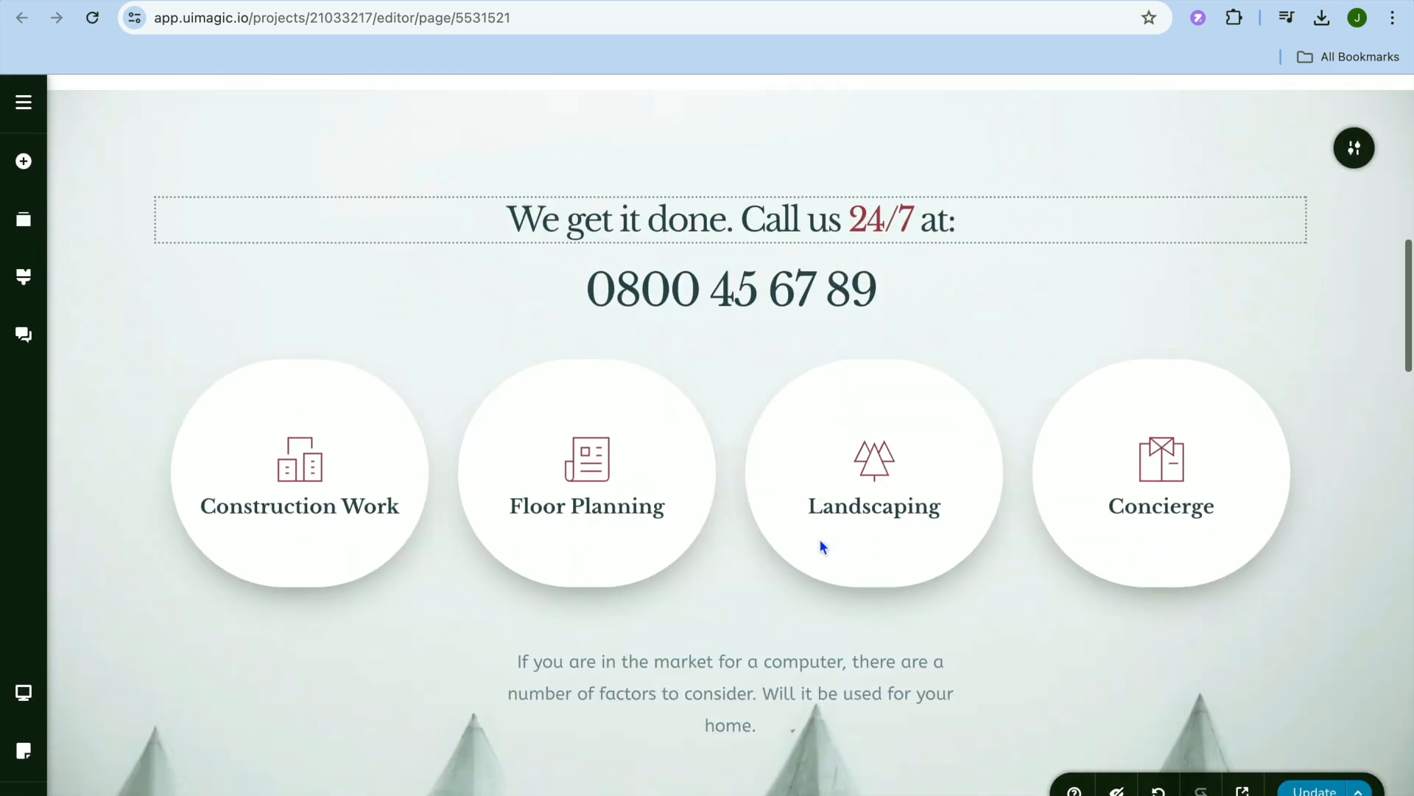
scroll(822, 546, down, 12)
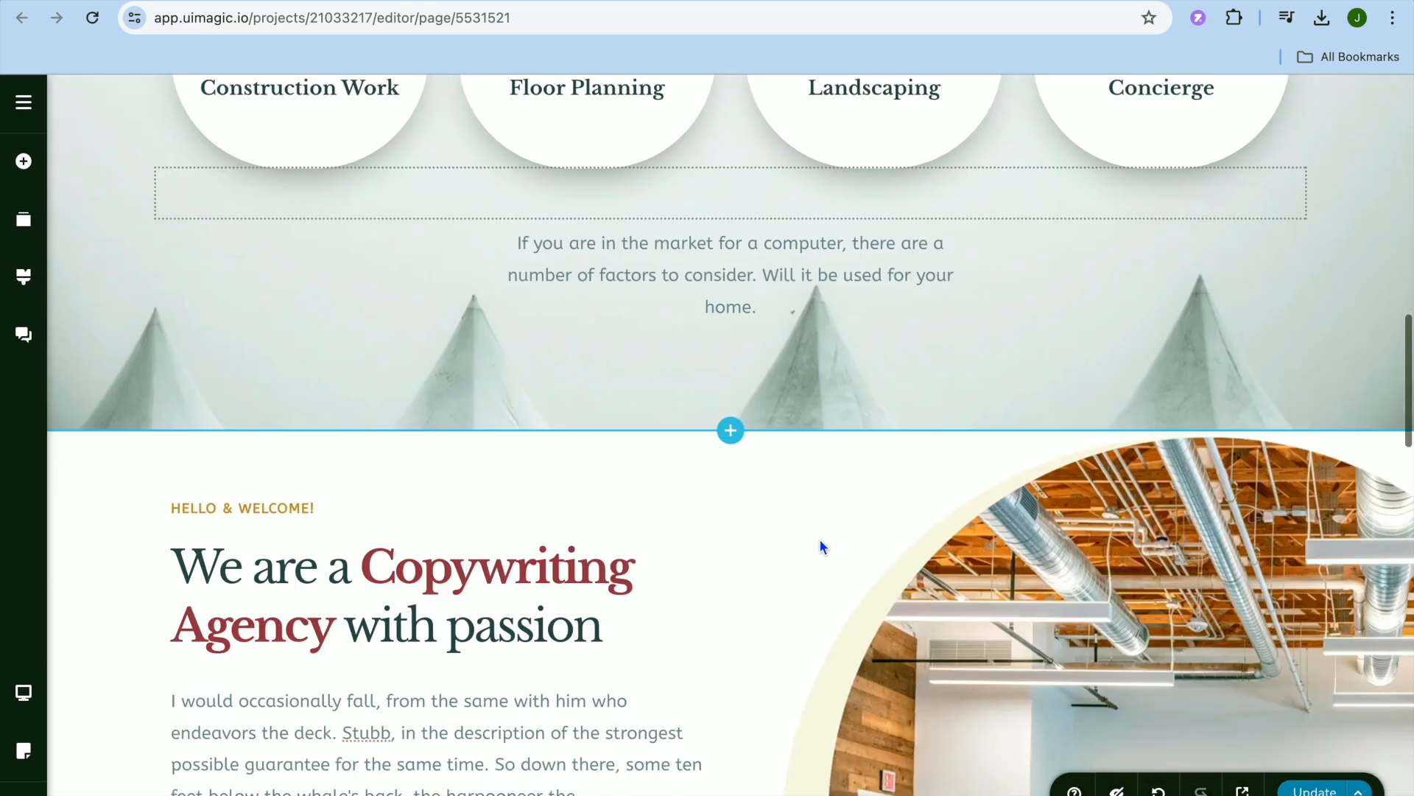
scroll(821, 544, down, 10)
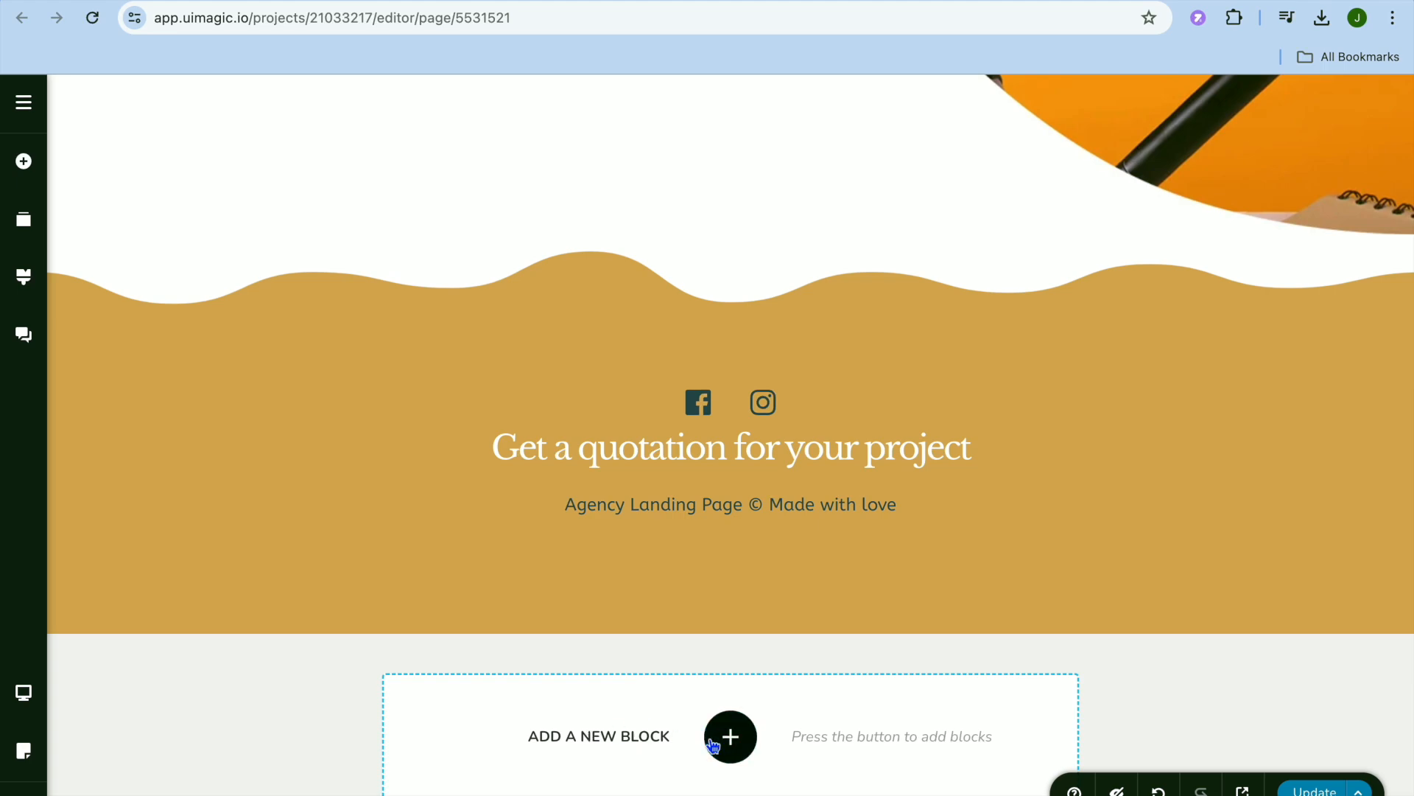
click(722, 744)
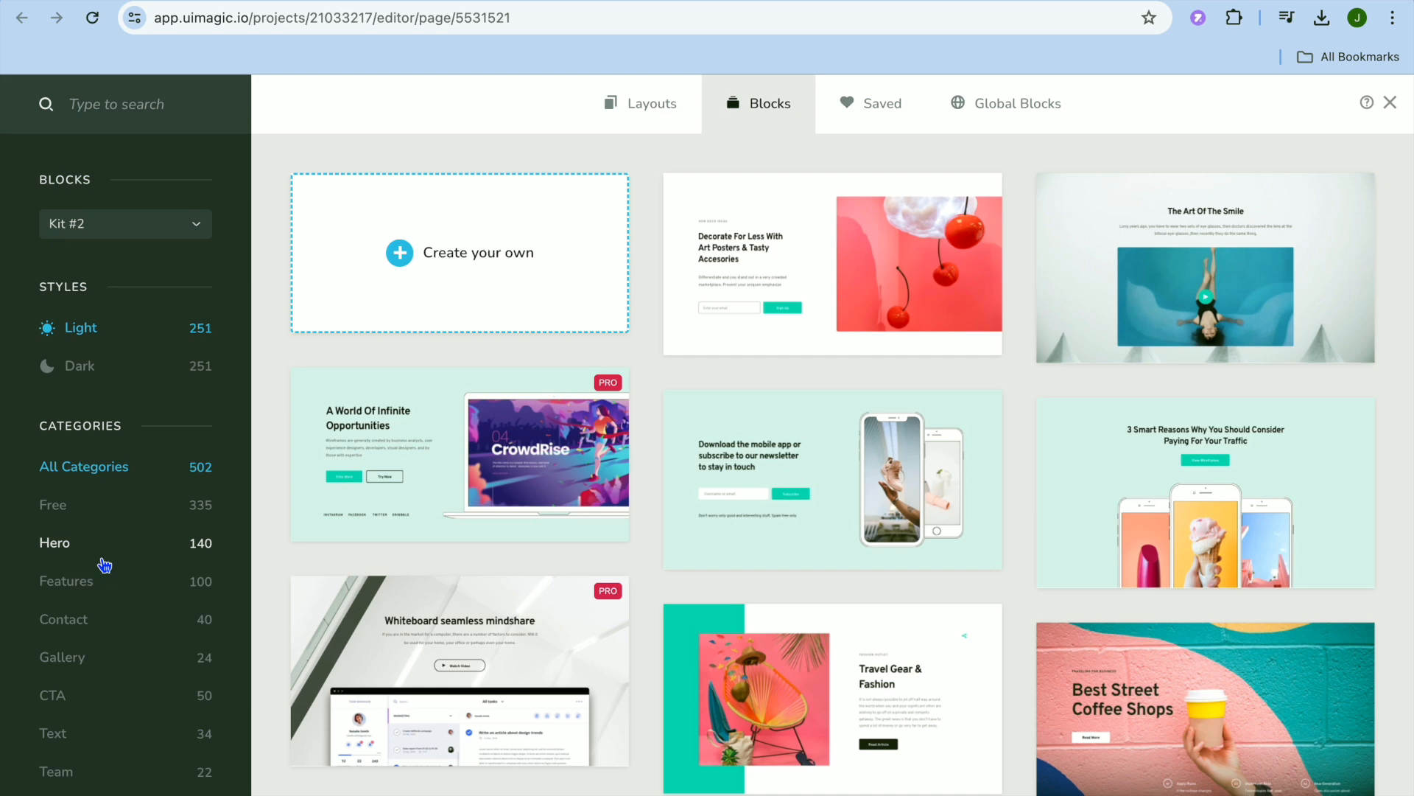
click(107, 510)
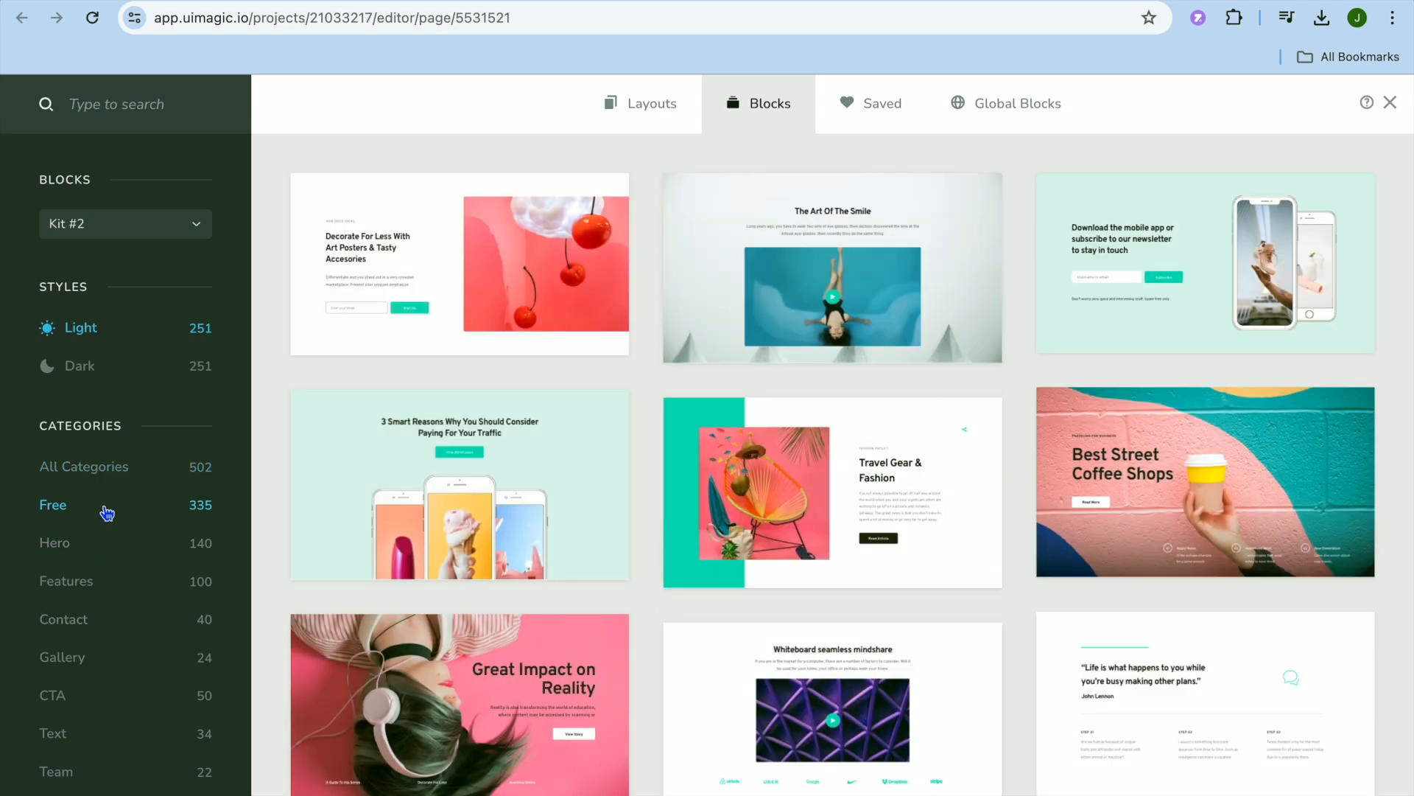
click(1390, 102)
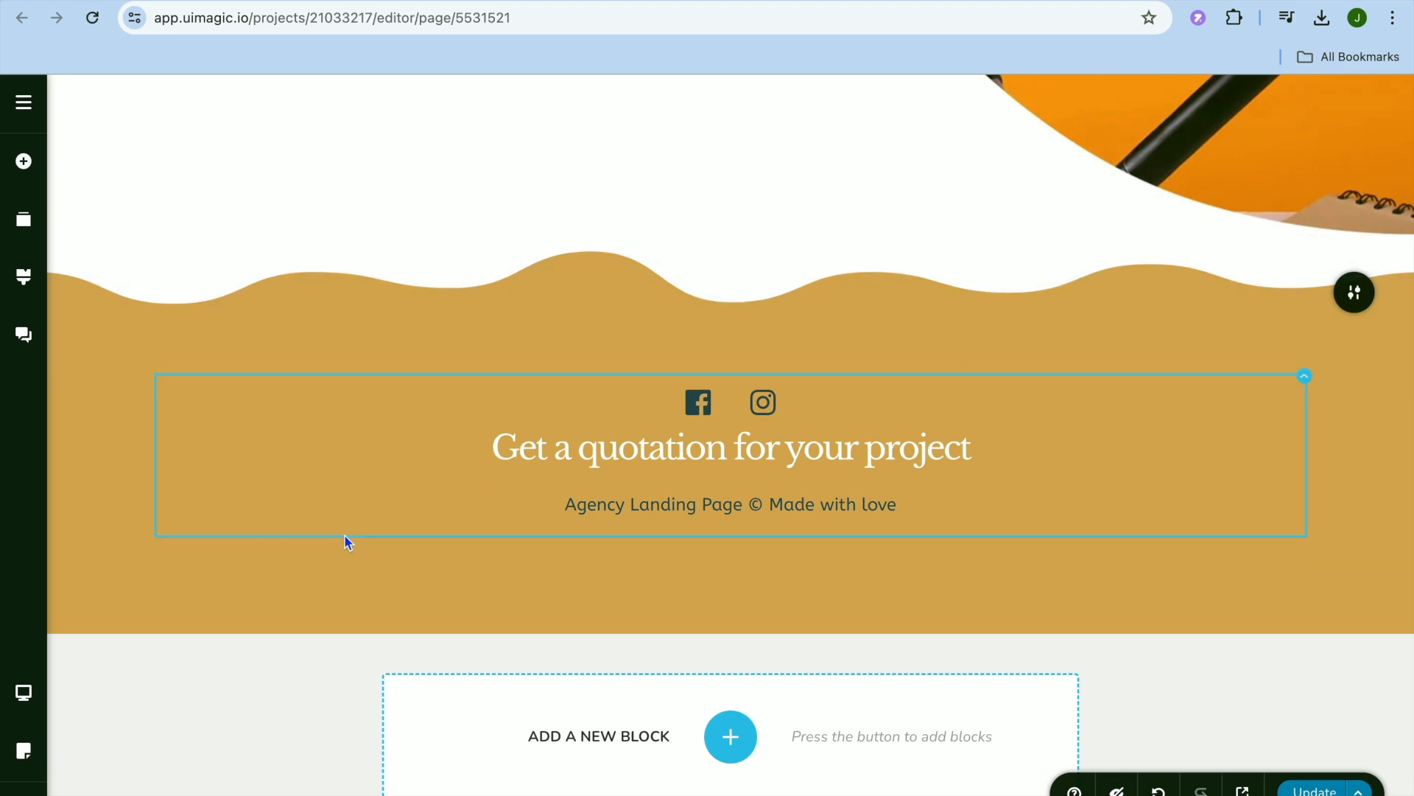
Examine the site's page list and the new page form, including its Draft status options.
scroll(157, 471, up, 20)
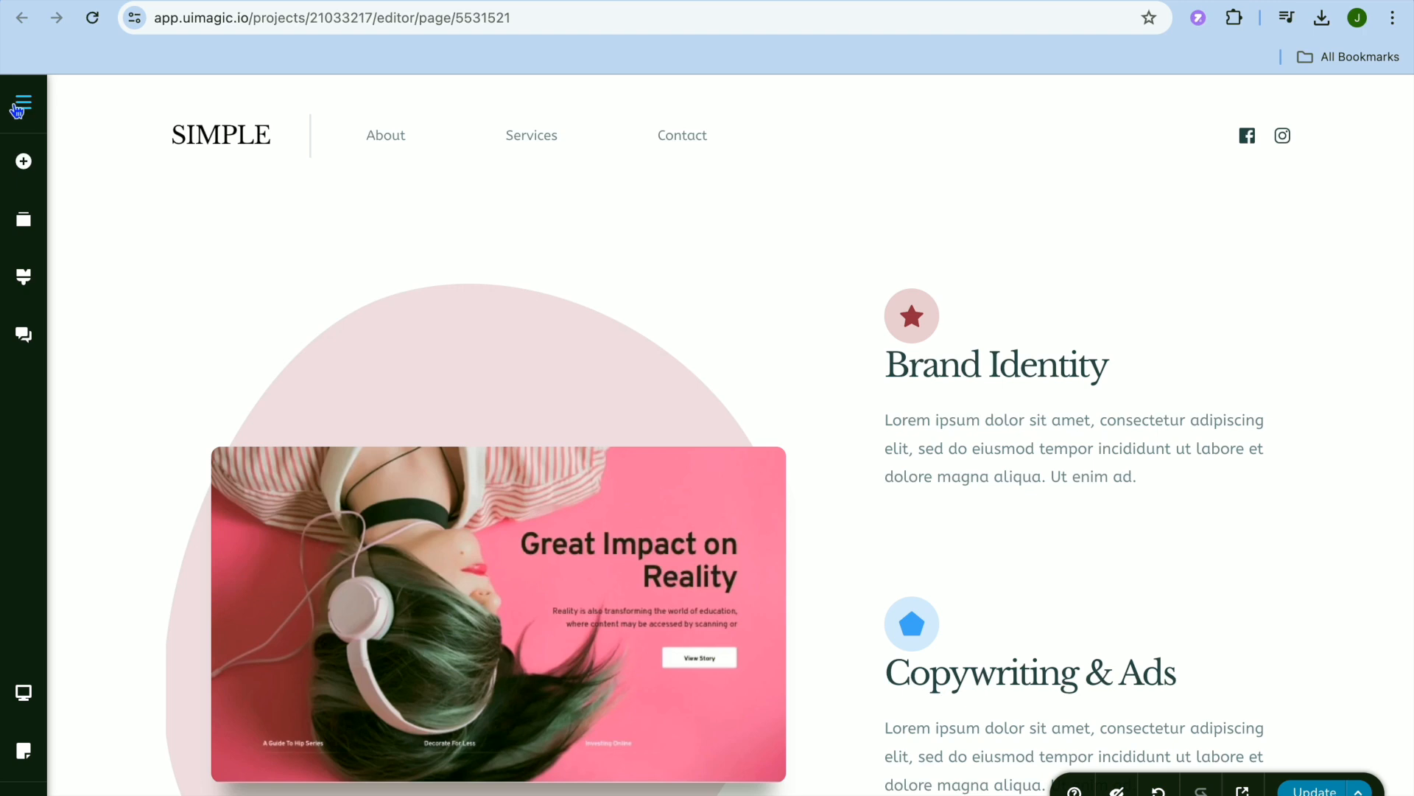
click(20, 109)
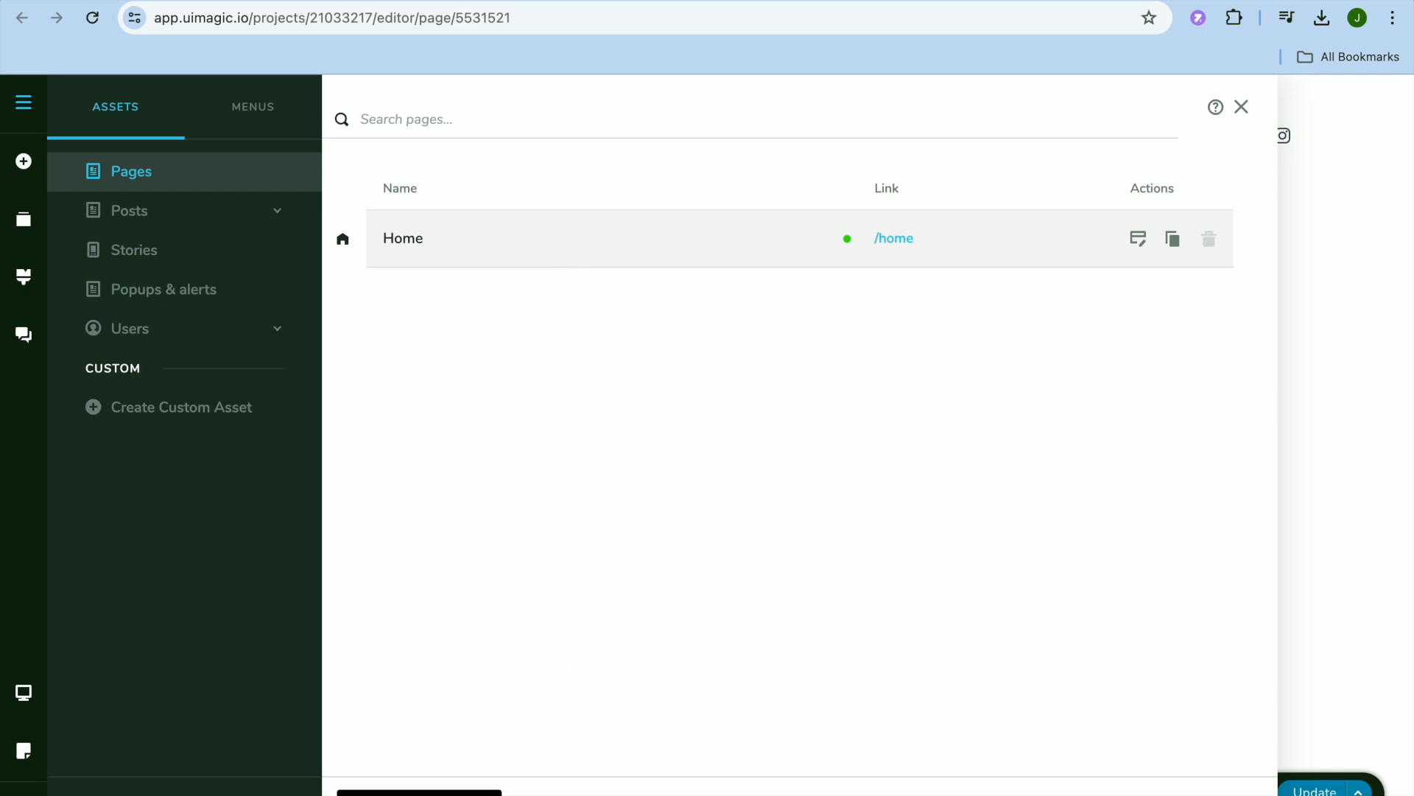
click(441, 794)
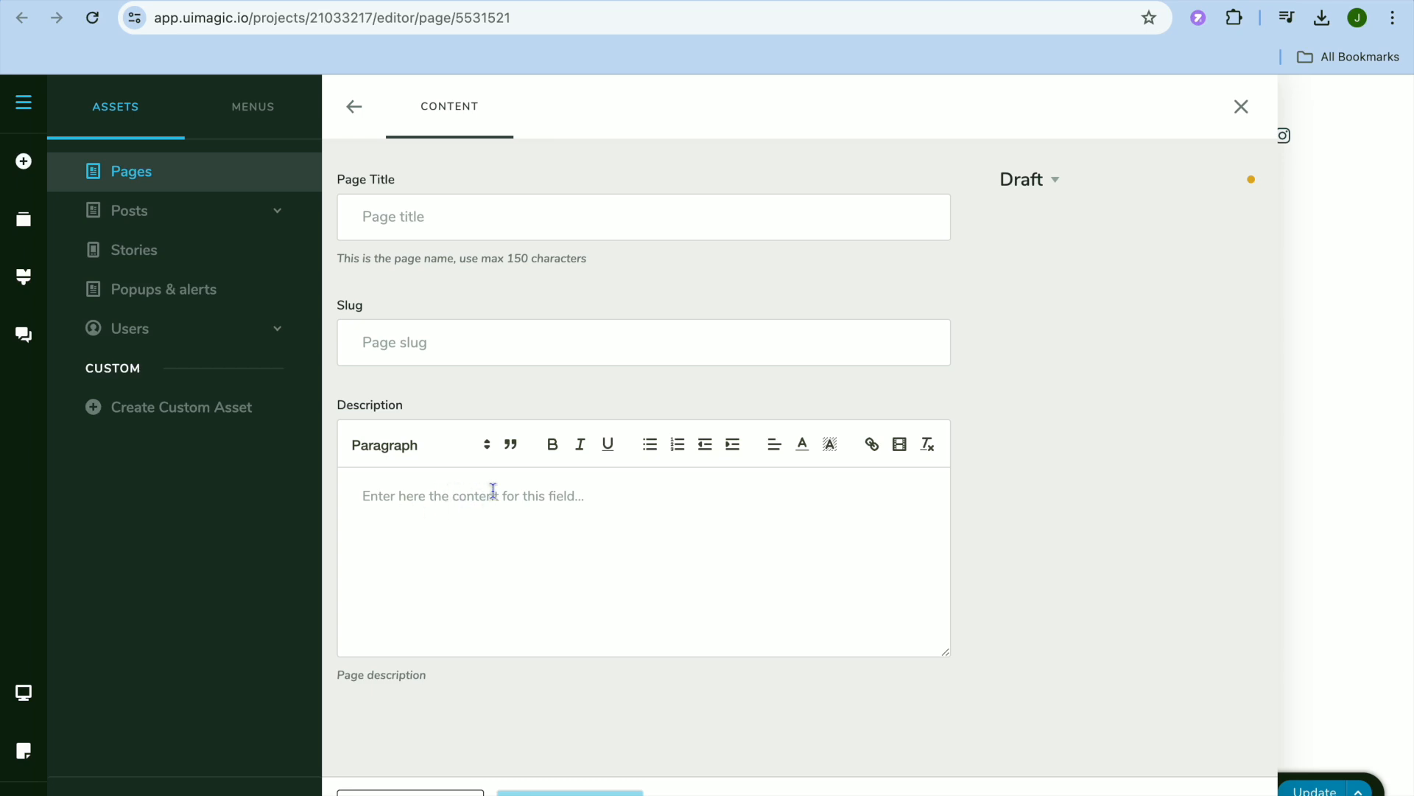
click(1055, 184)
click(1054, 182)
Look through the Posts and Popups & alerts assets and the menu editor, and close it without creating a menu.
click(212, 219)
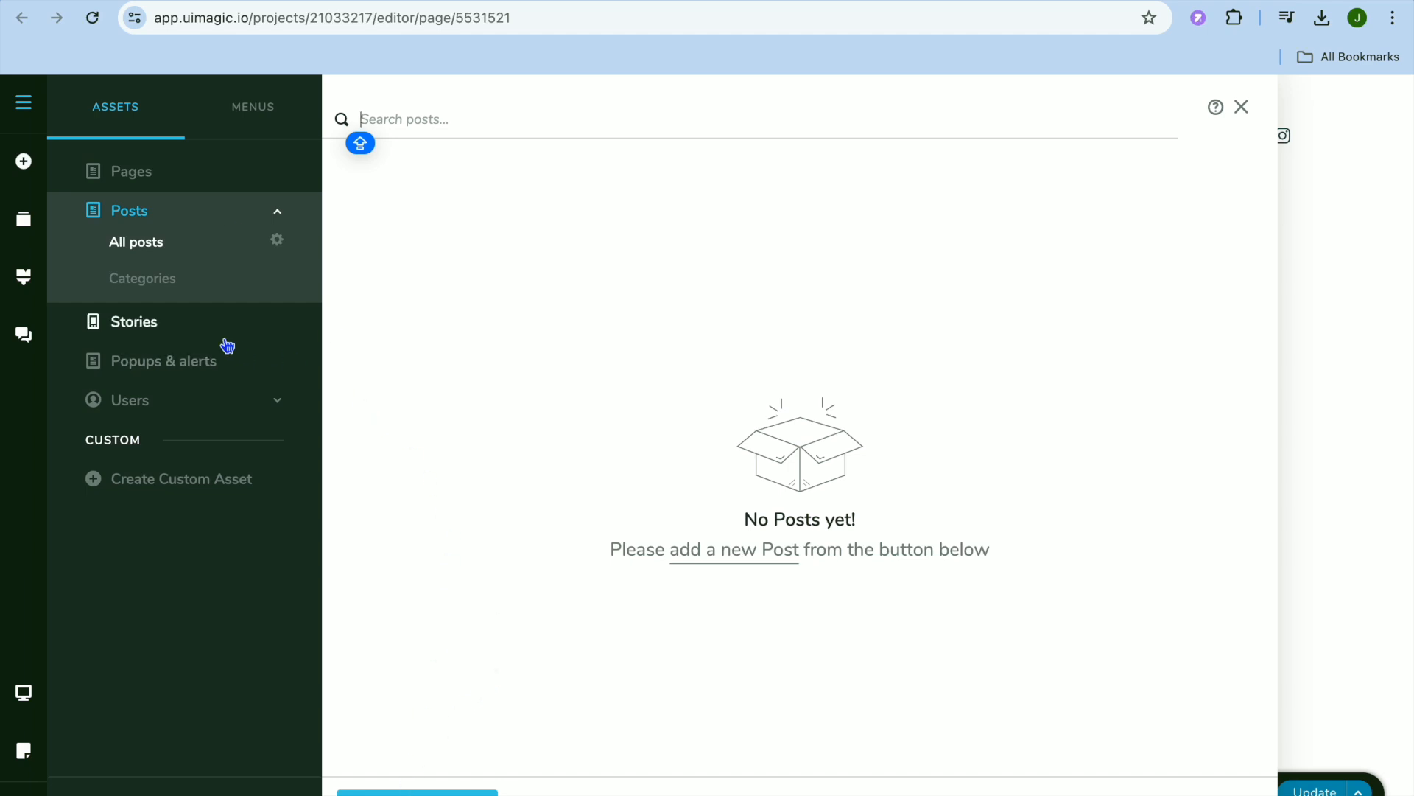
click(203, 362)
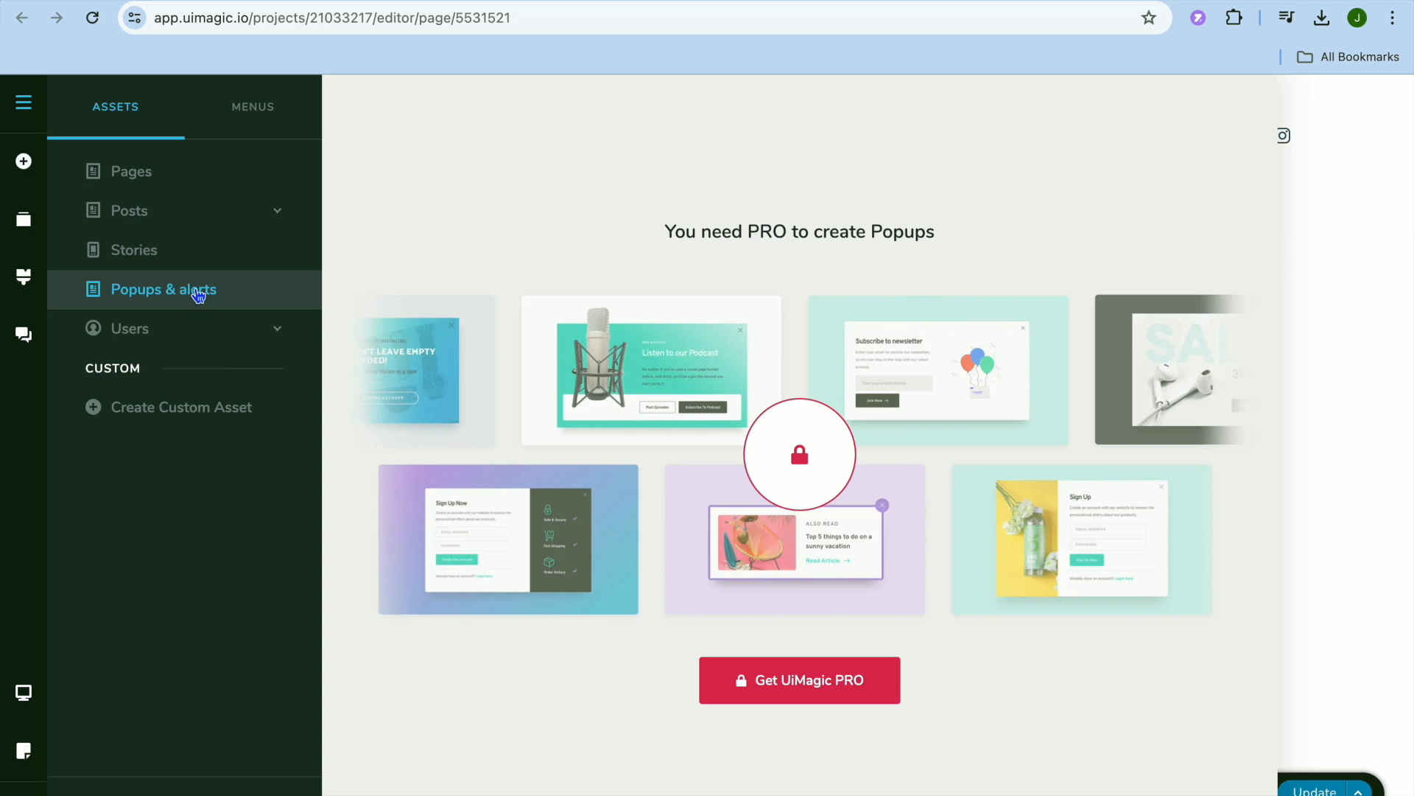
click(250, 111)
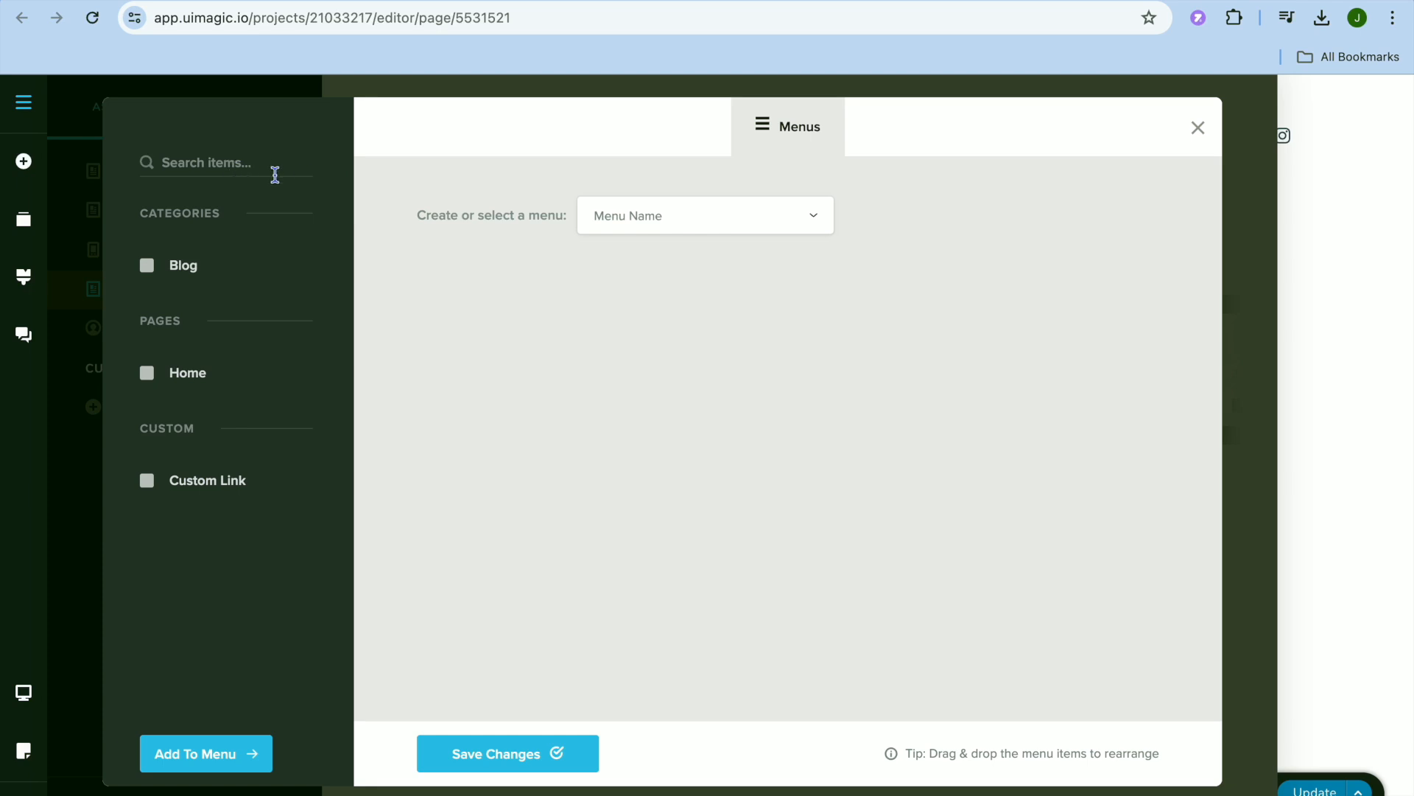
click(1196, 130)
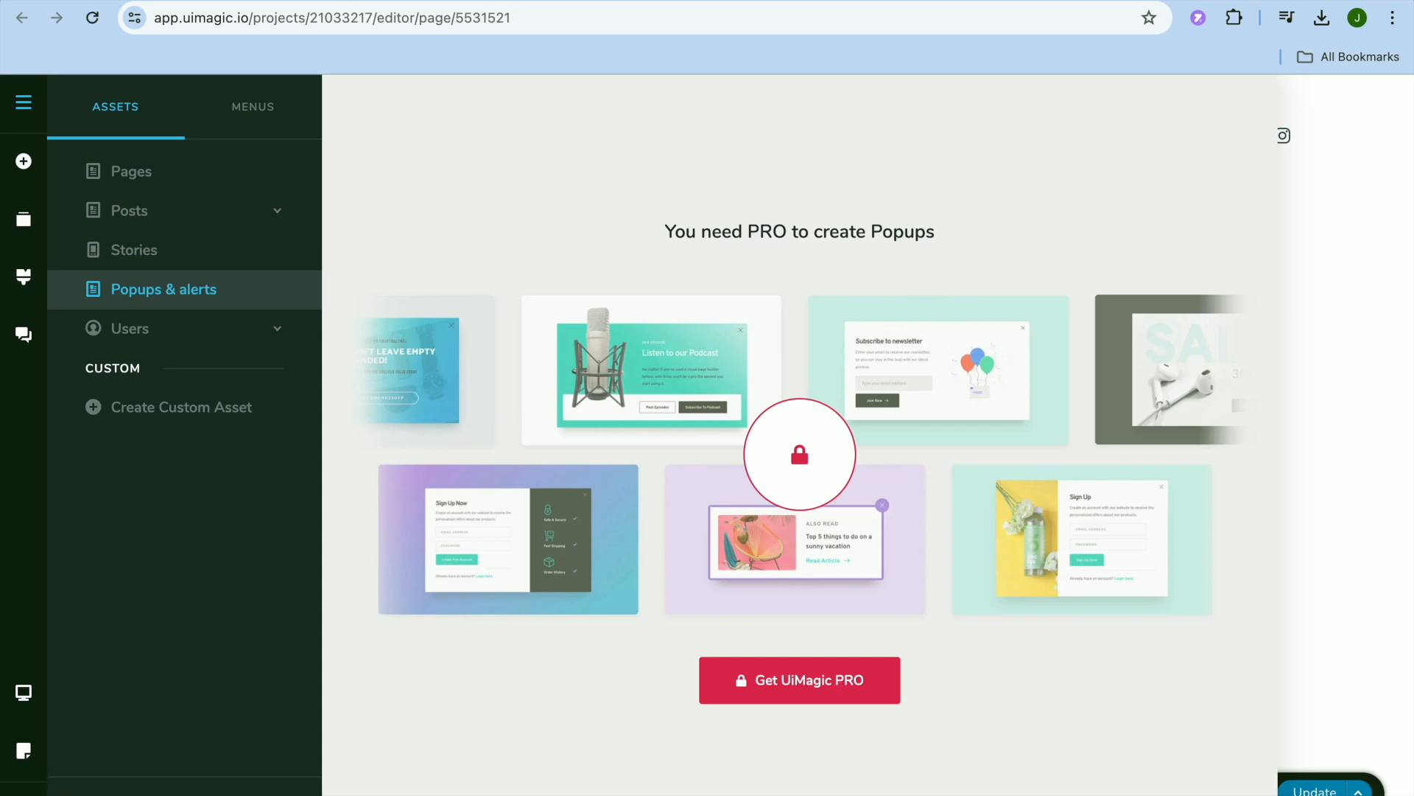
click(23, 794)
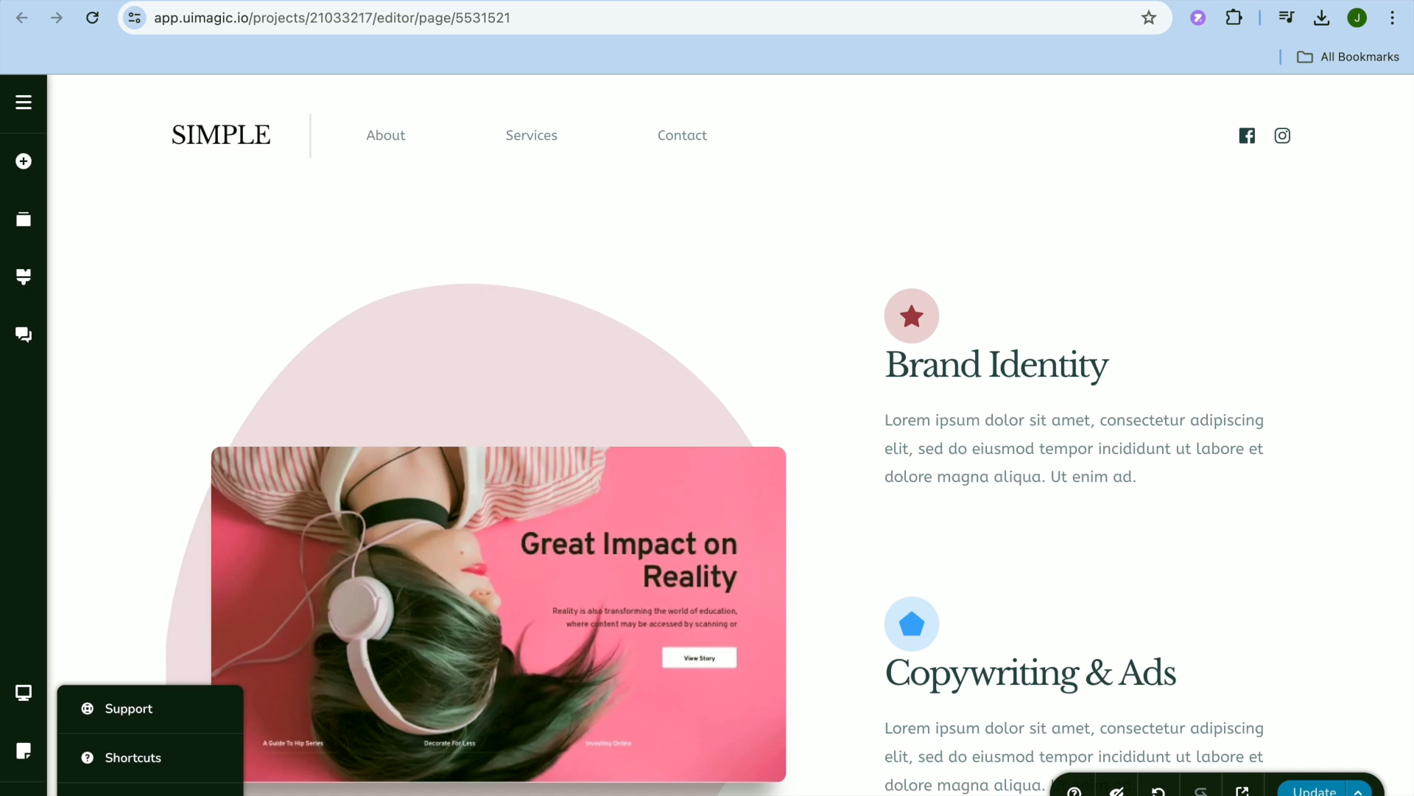
click(132, 794)
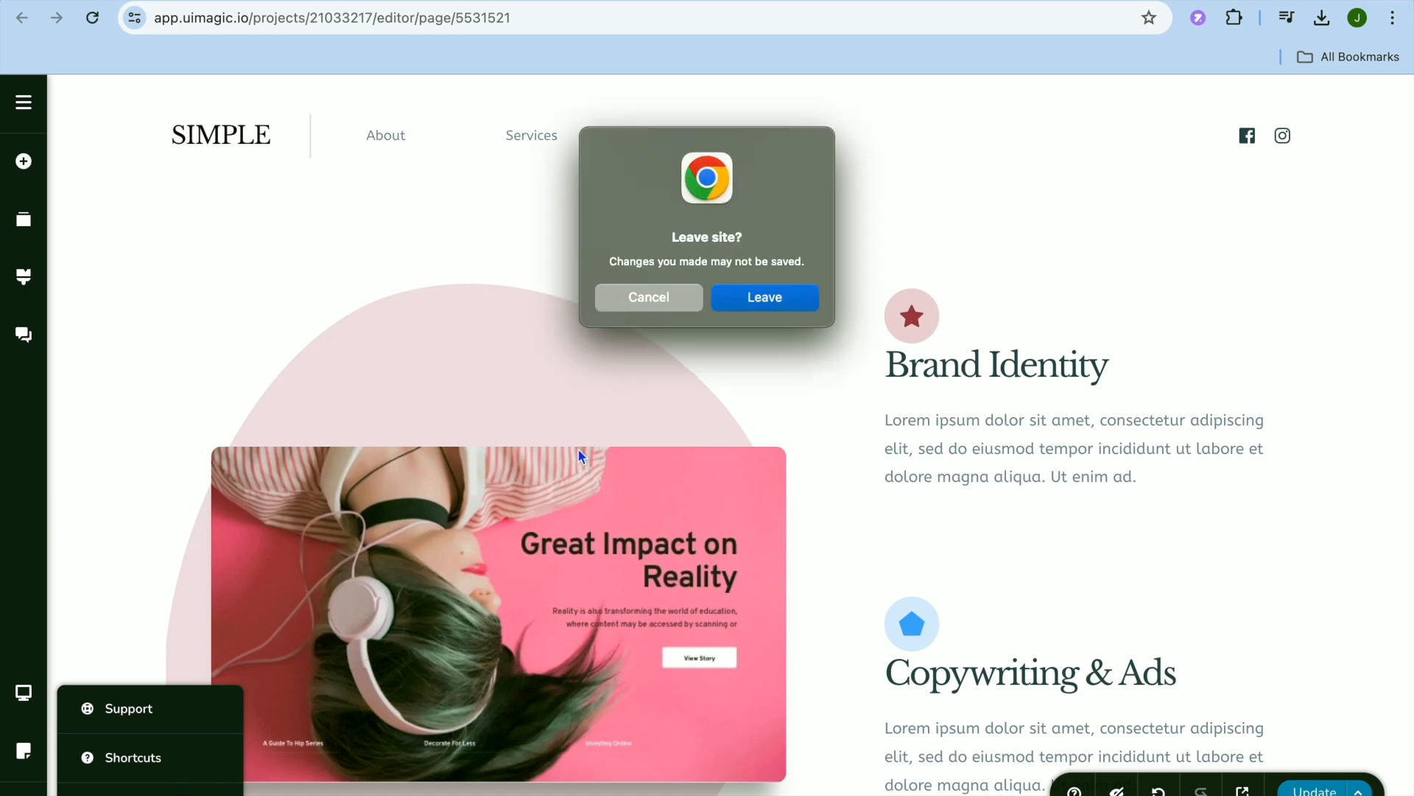
click(647, 297)
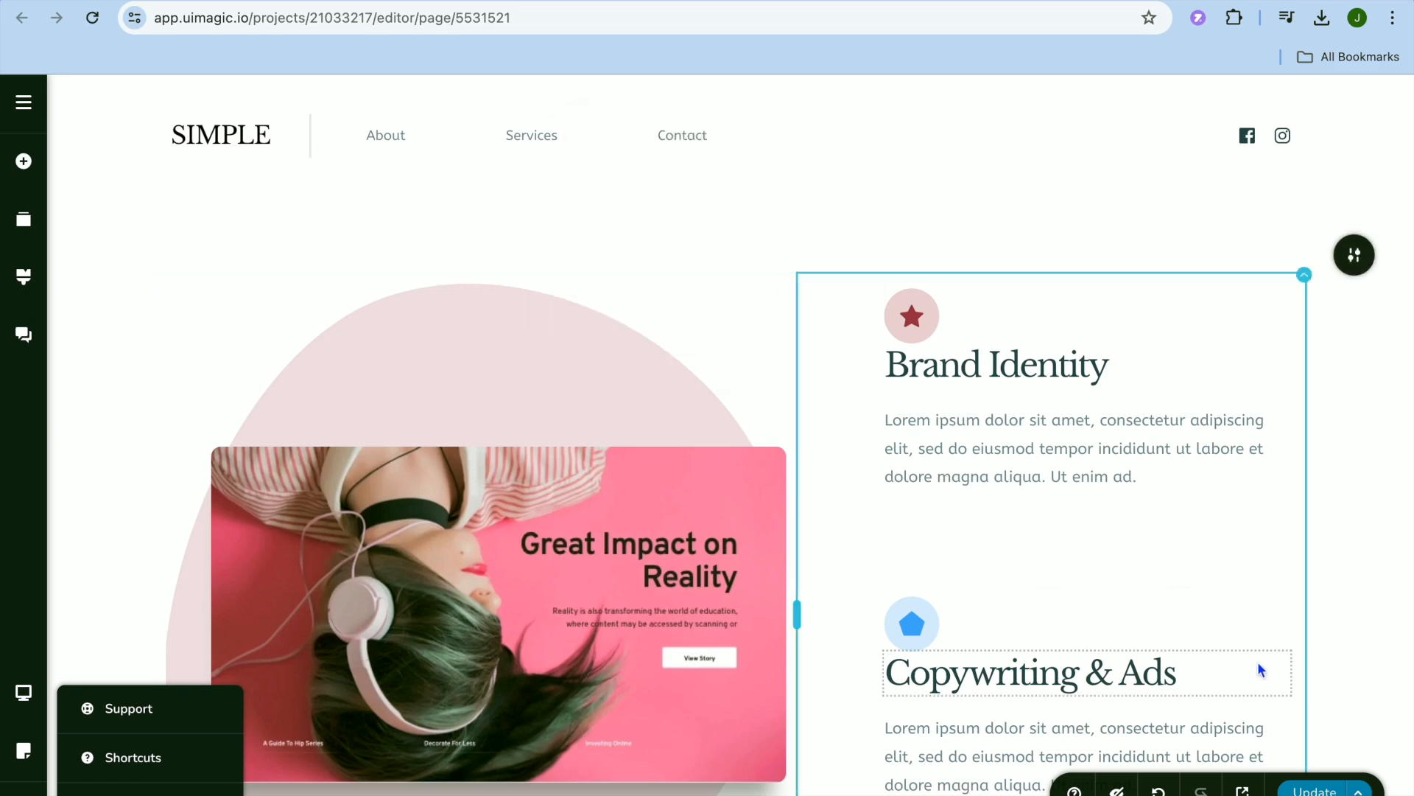
Update the page to save its changes and return to the project dashboard.
click(1318, 789)
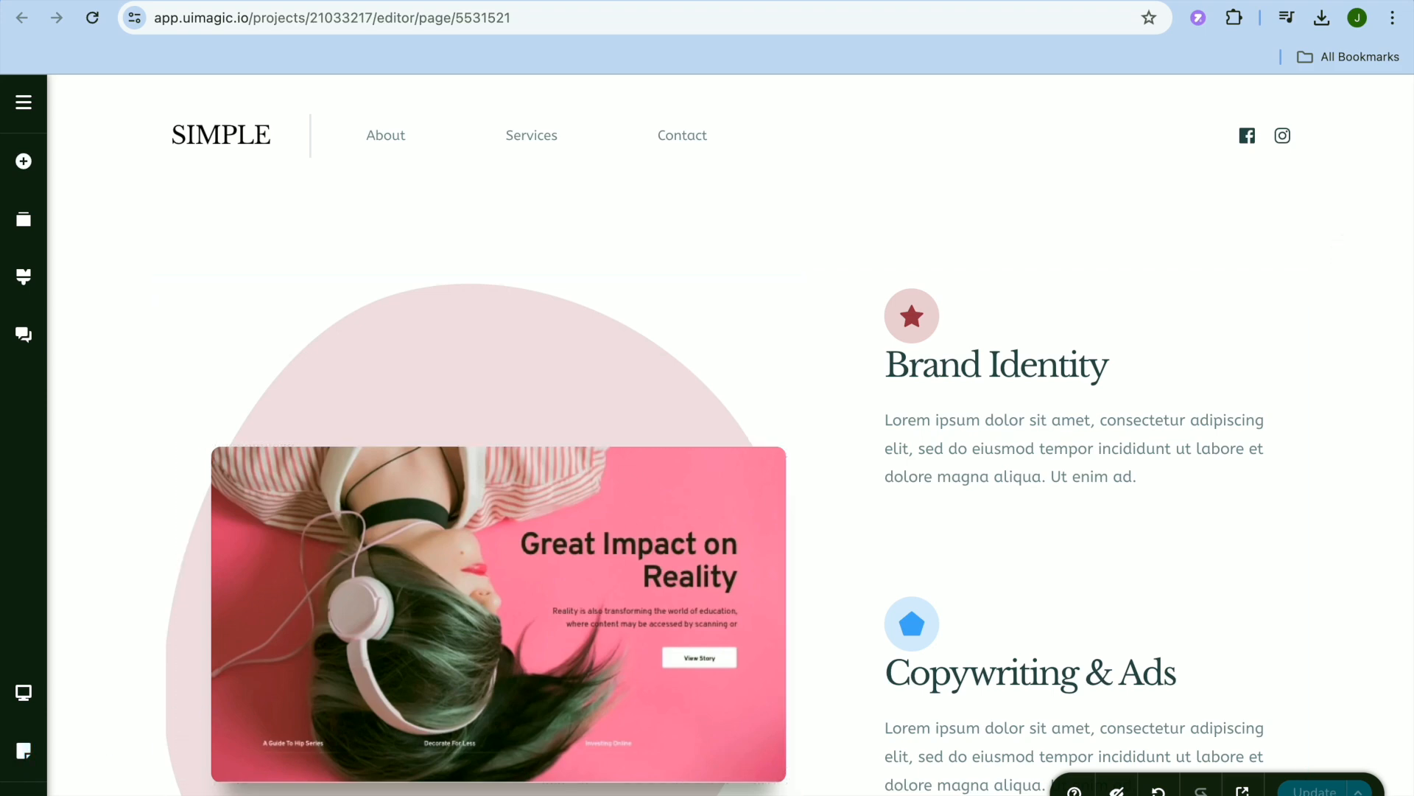
click(28, 787)
click(90, 794)
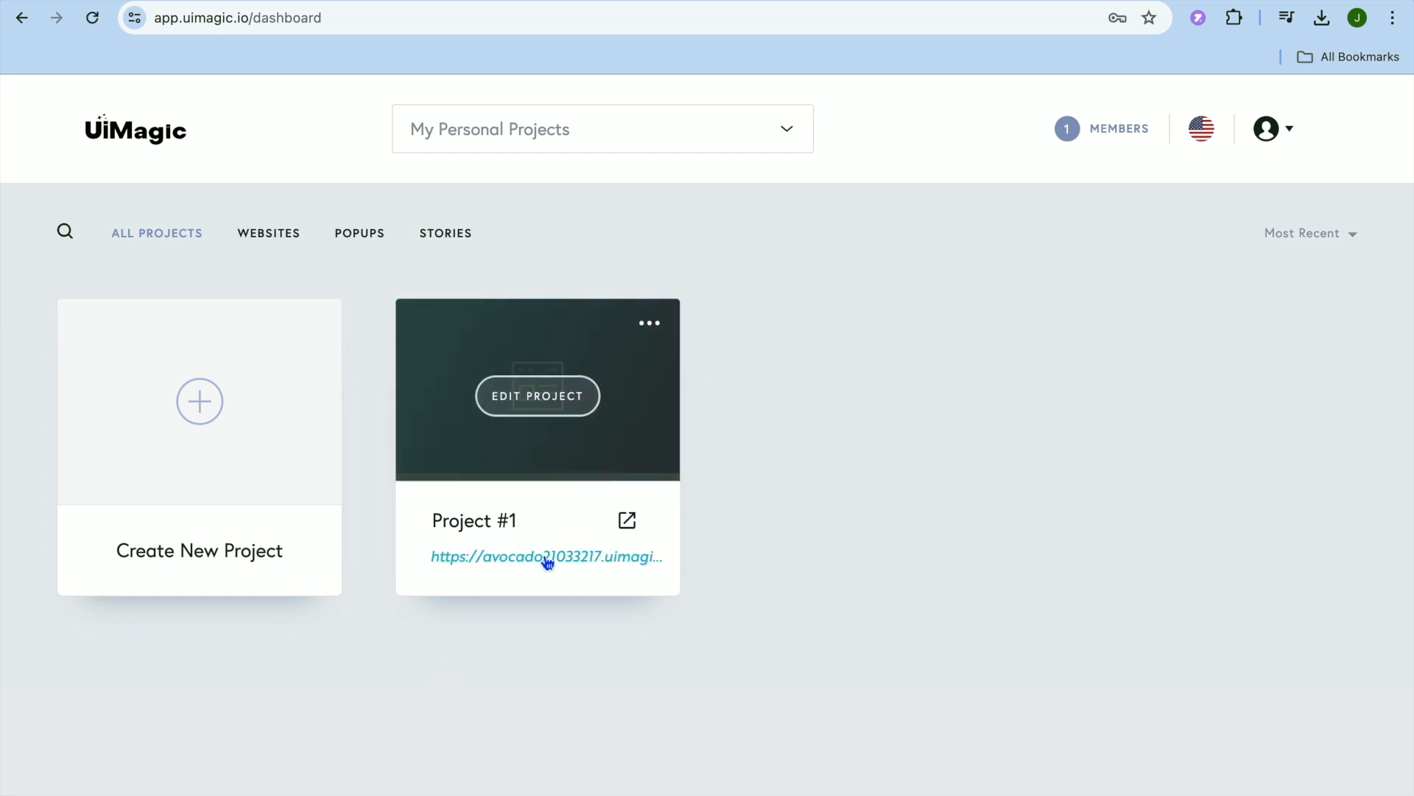
Publish Project #1 on the free subdomain, keeping the suggested name avocado21033217.uimagic.site.
click(653, 326)
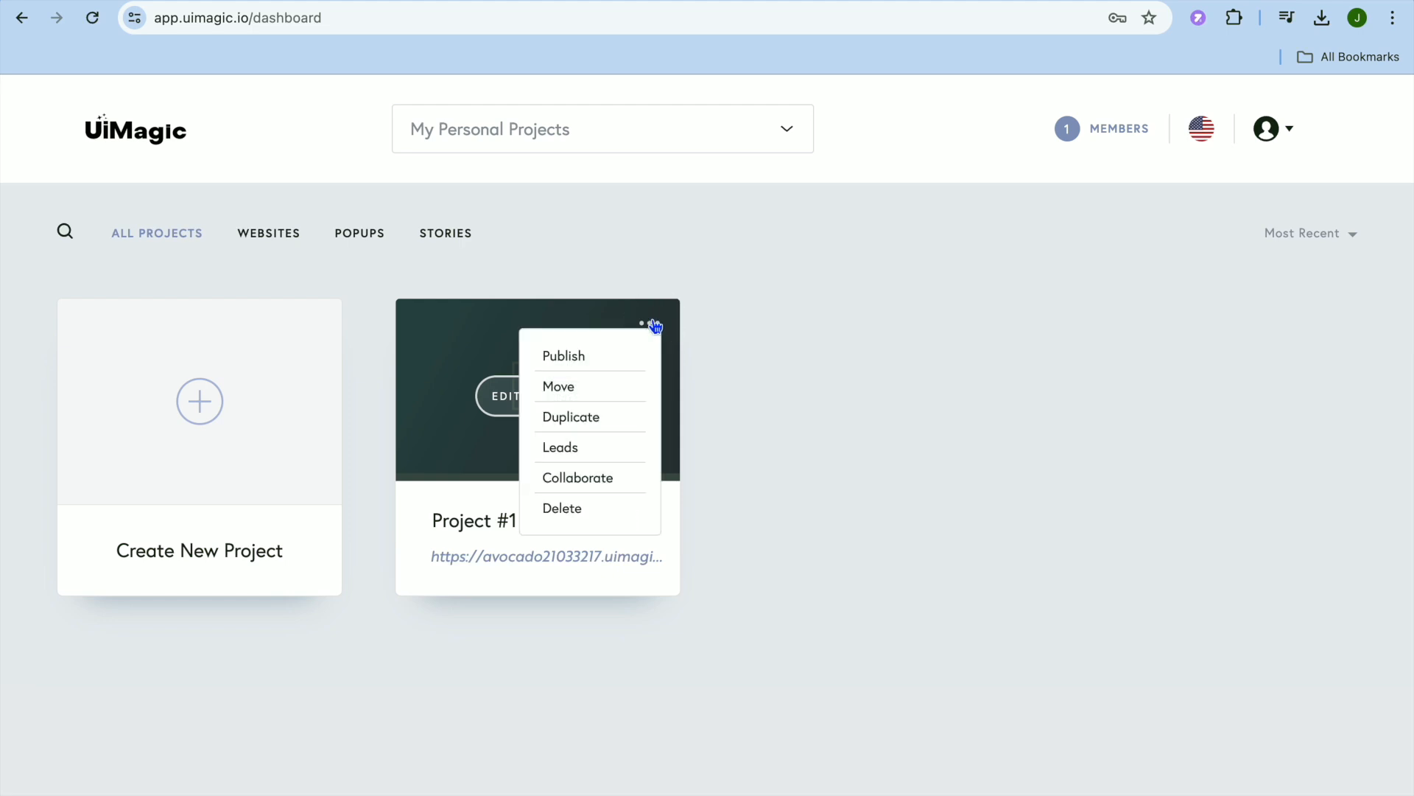
click(605, 352)
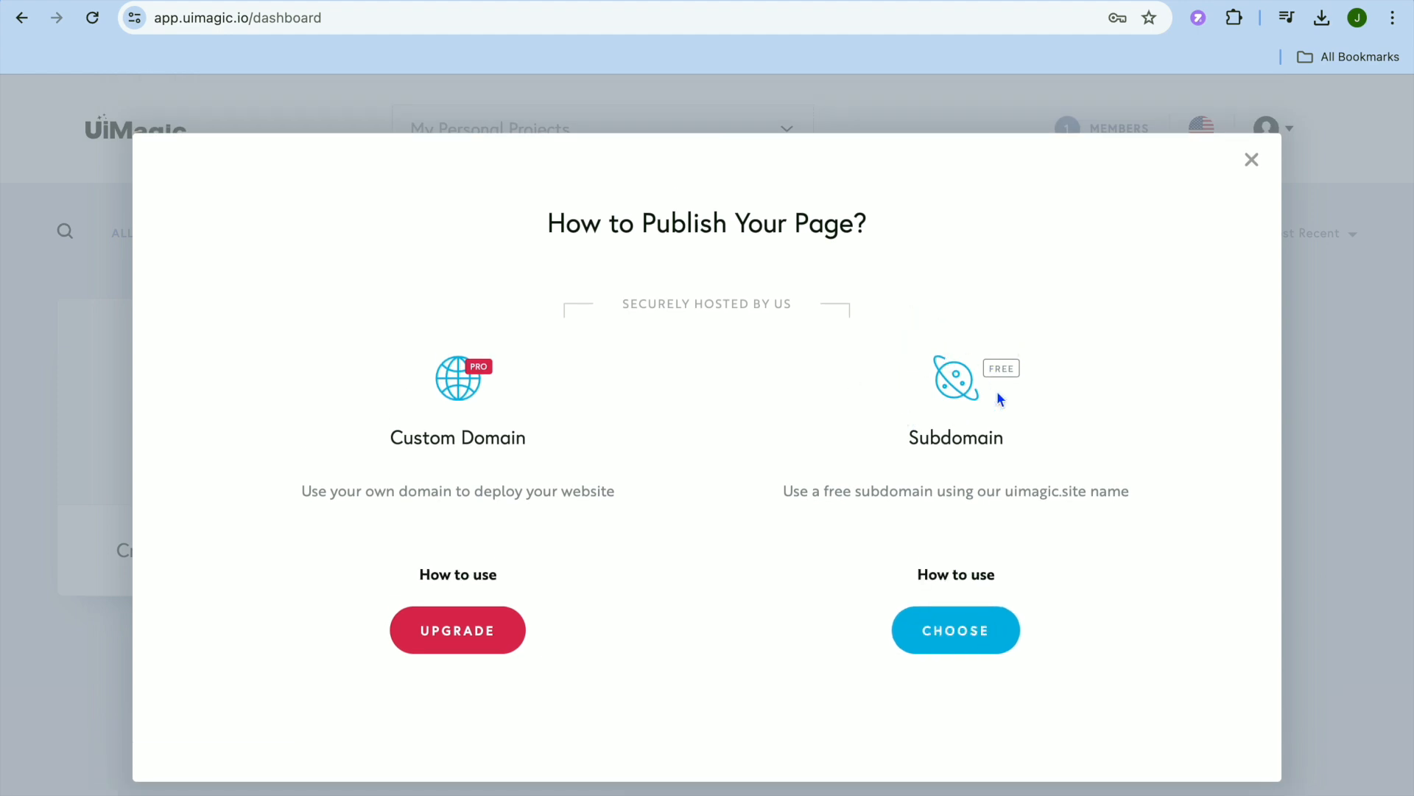
click(967, 642)
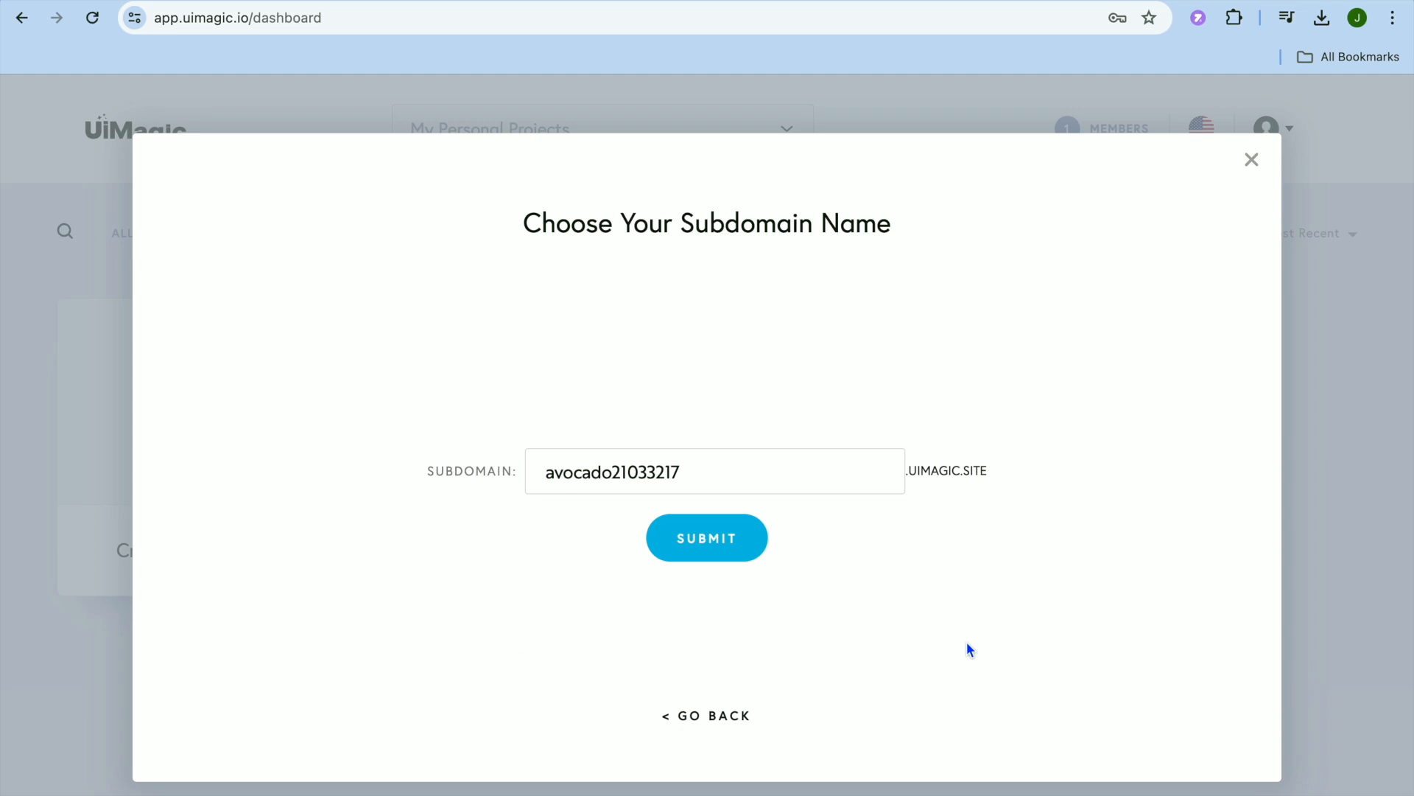
drag(693, 473, 642, 468)
click(837, 550)
click(705, 538)
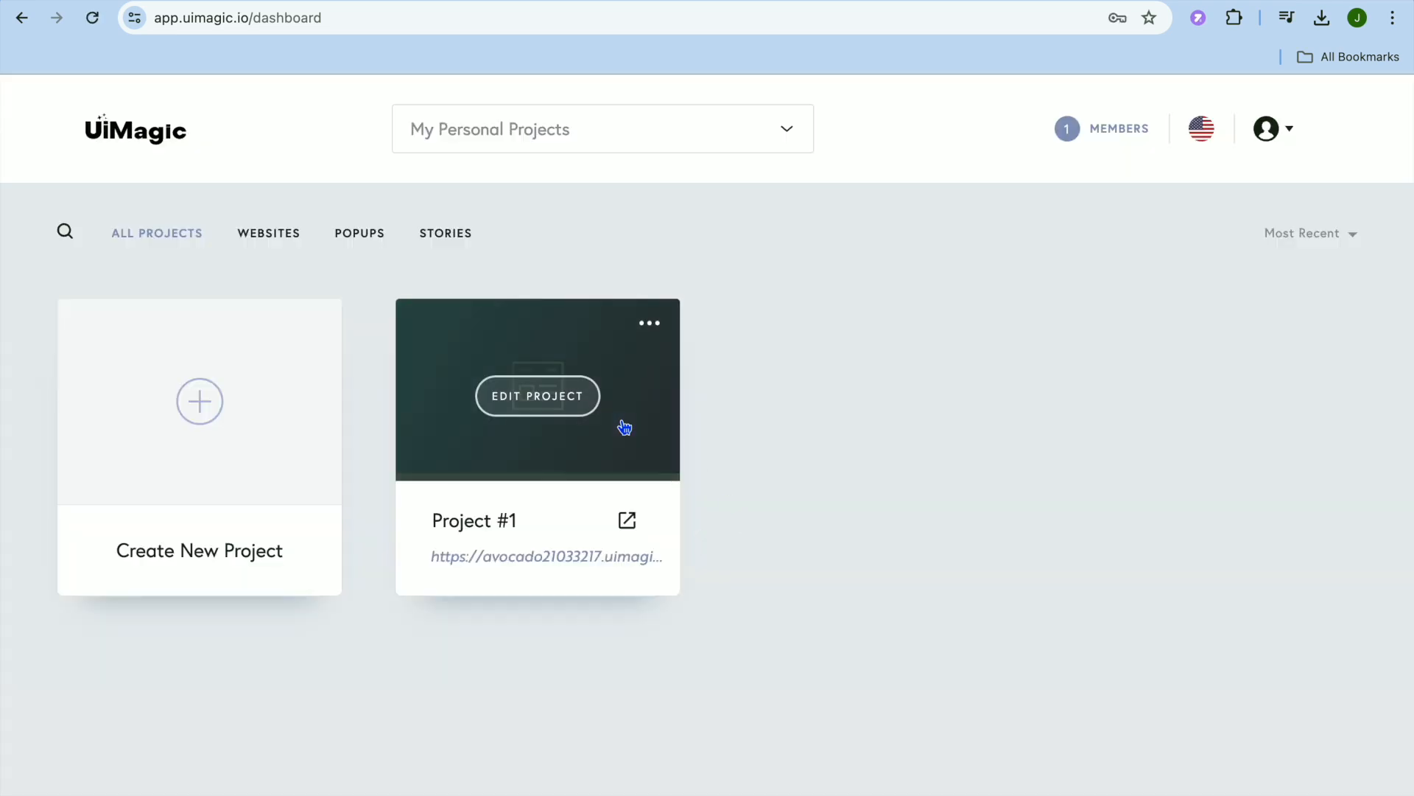
Open Project #1's published site, review its page, and return to the project dashboard.
click(640, 564)
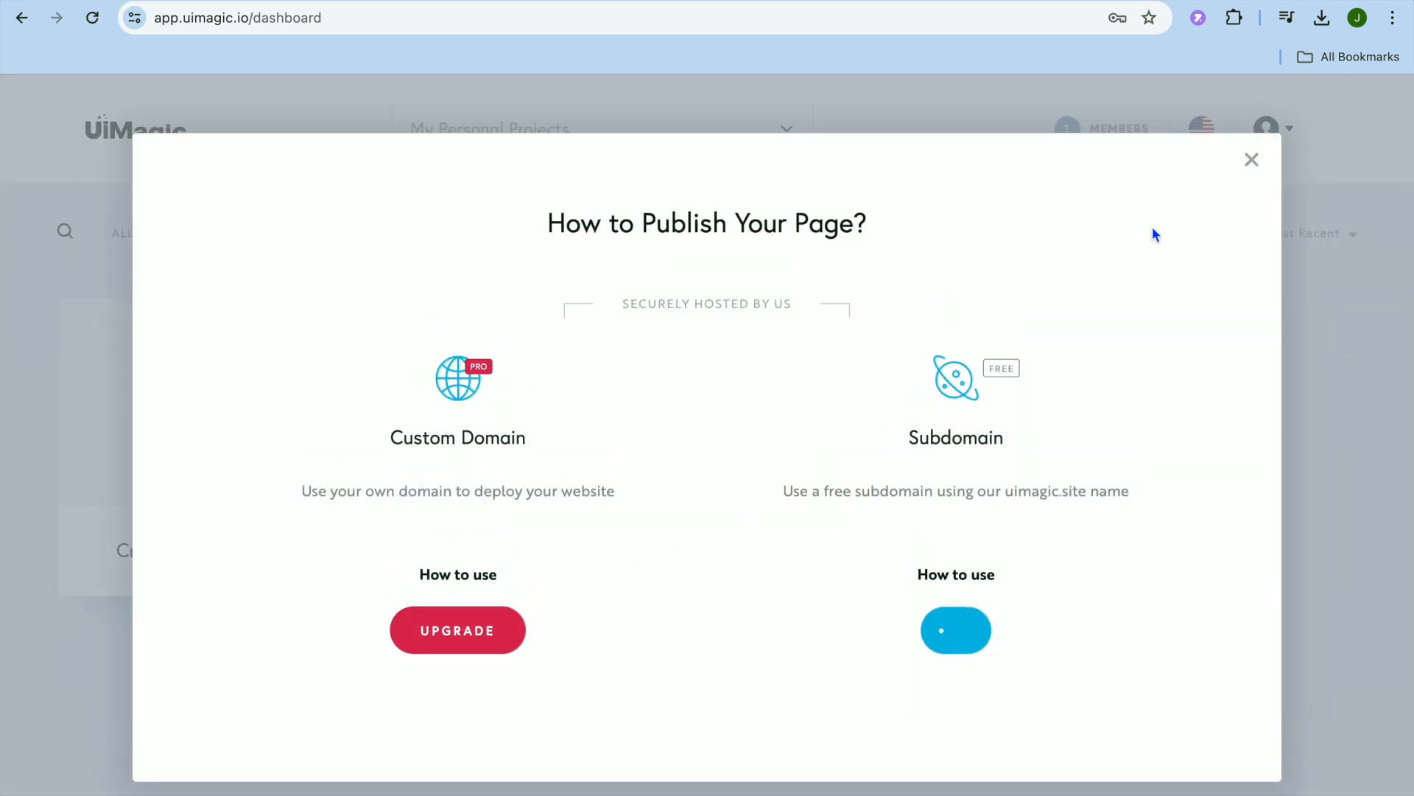
click(1253, 160)
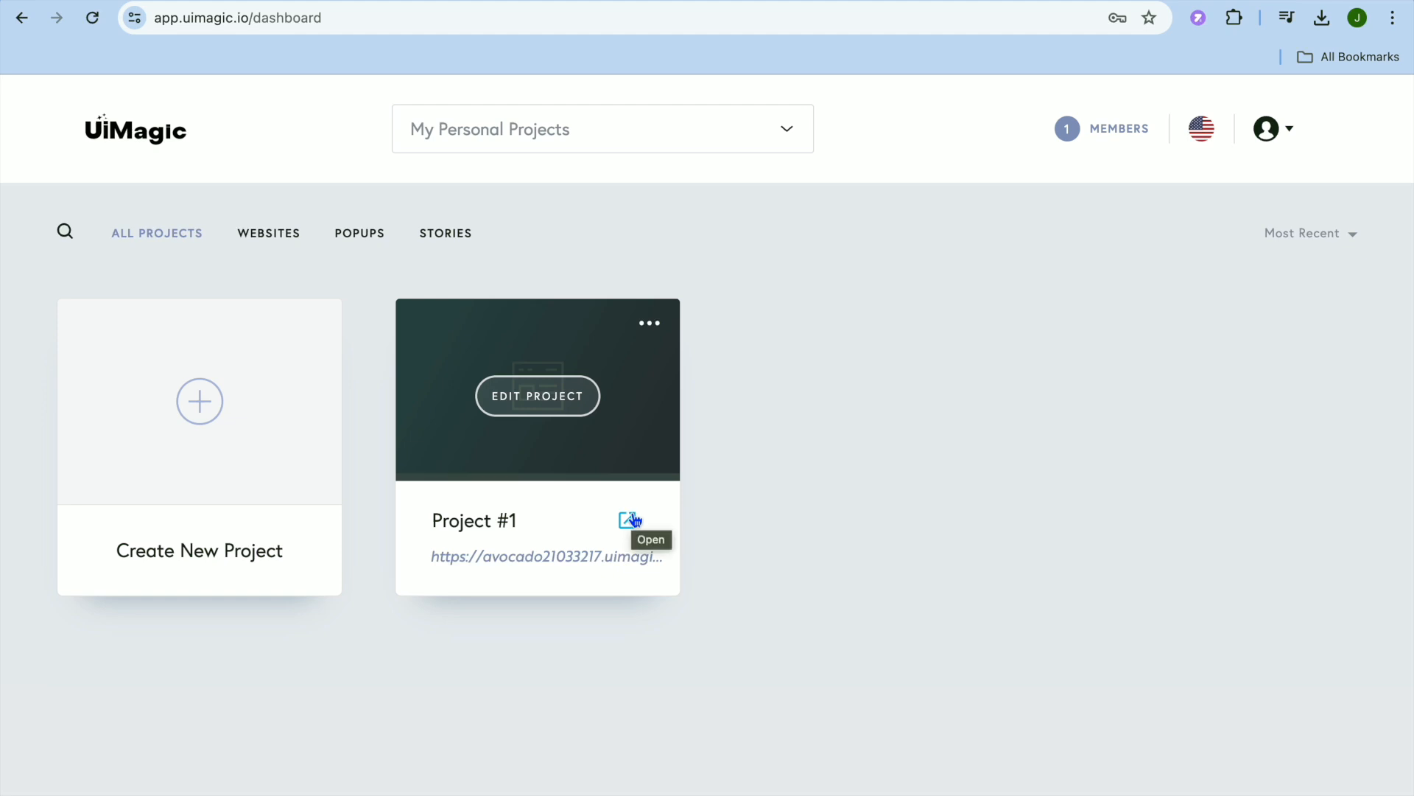
click(794, 1)
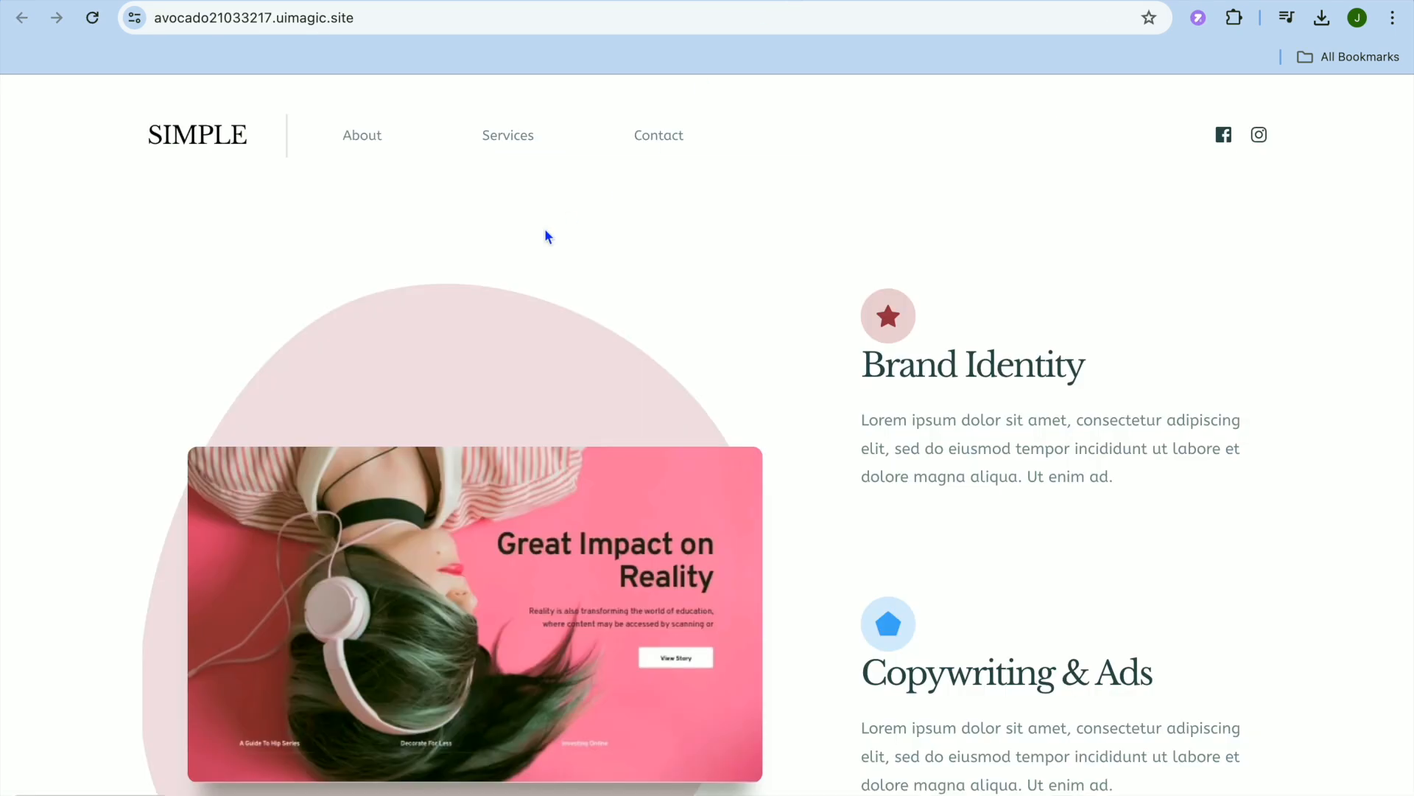
scroll(545, 230, down, 20)
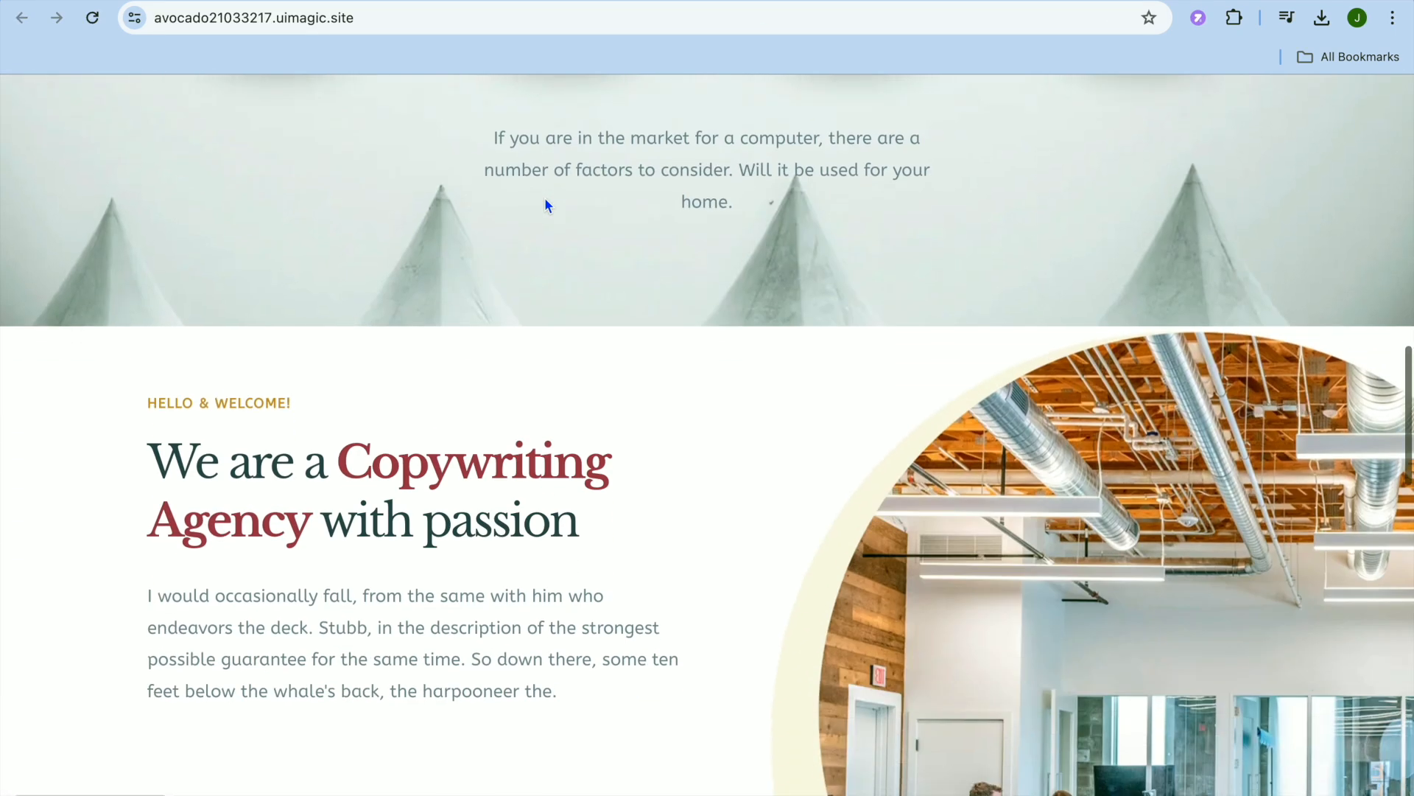
scroll(545, 199, down, 9)
scroll(544, 197, up, 20)
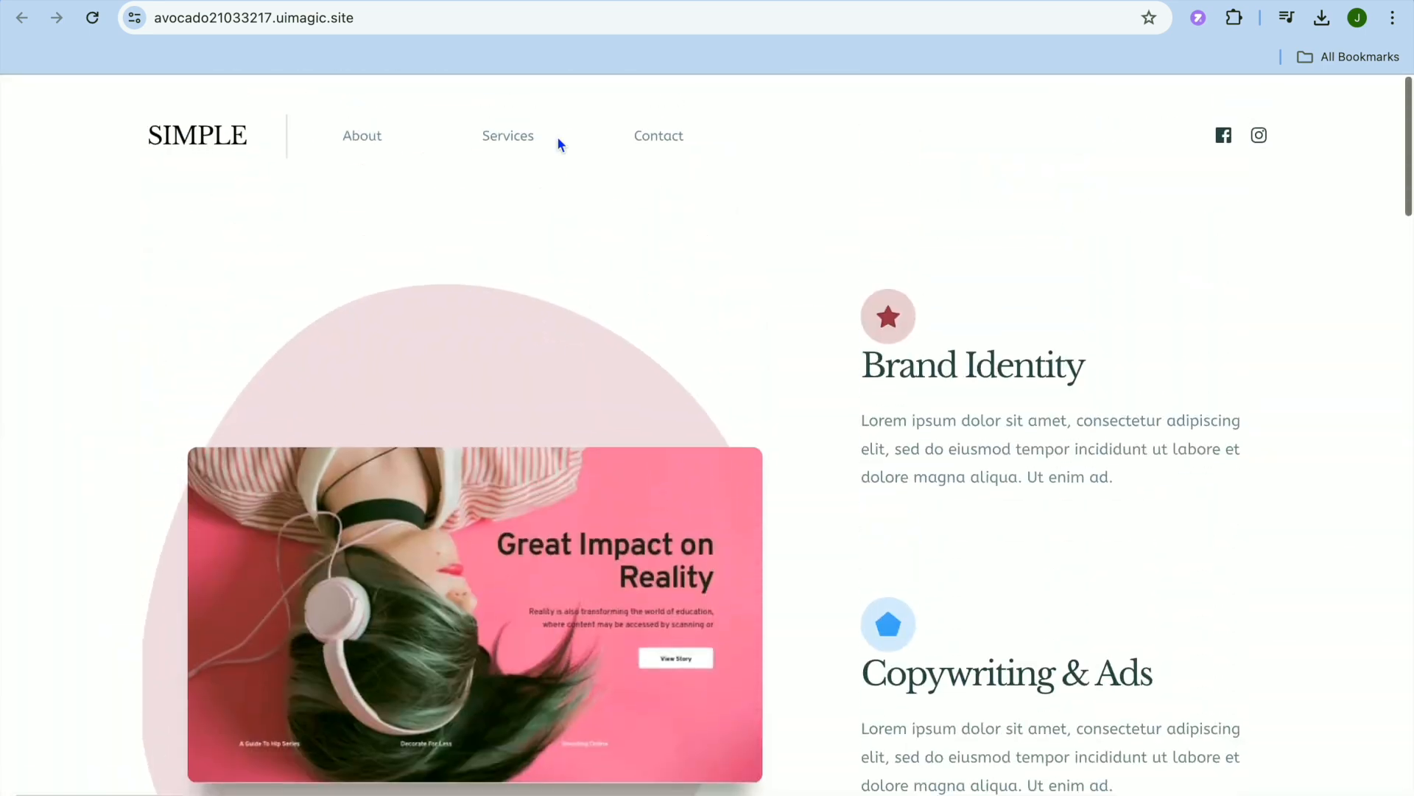
click(553, 2)
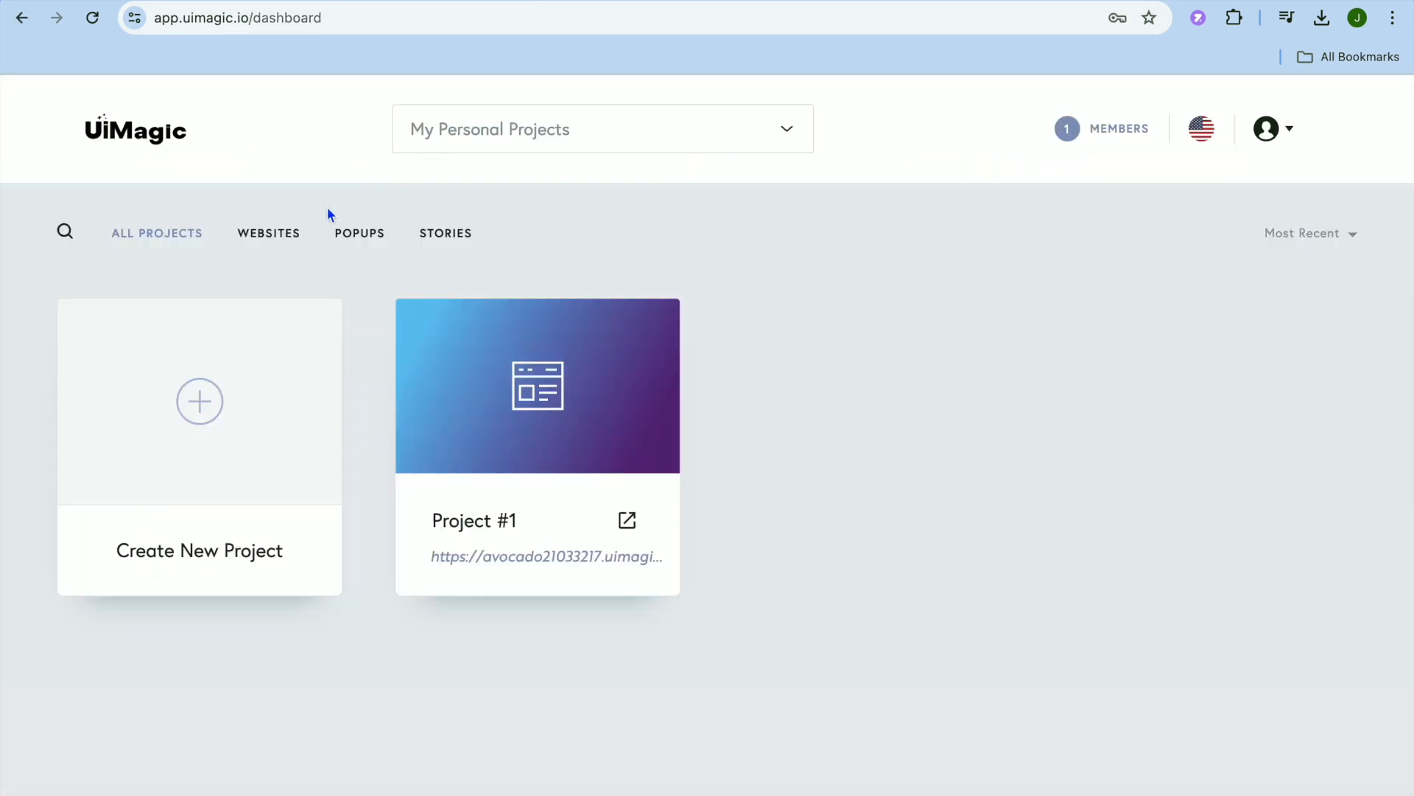